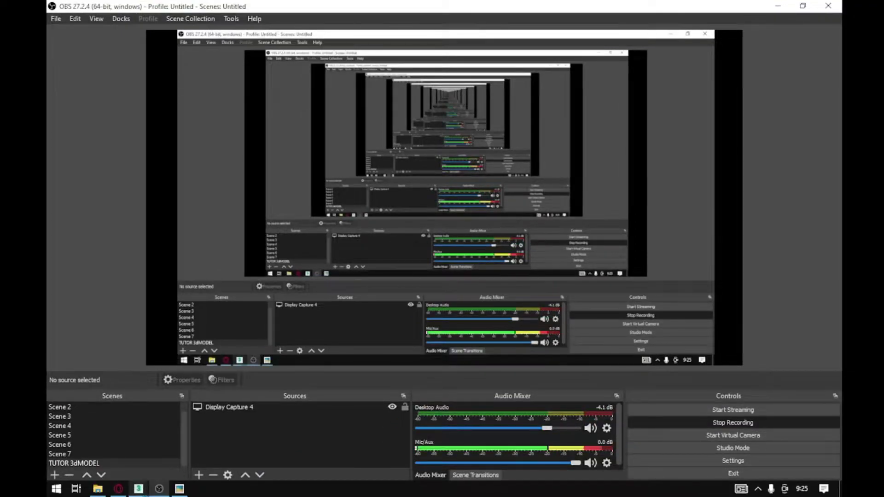
- Bring the 3ds Max 'Project Bedroom YT 001.max' window to the front from the taskbar
mouse_move(138, 489)
click(151, 449)
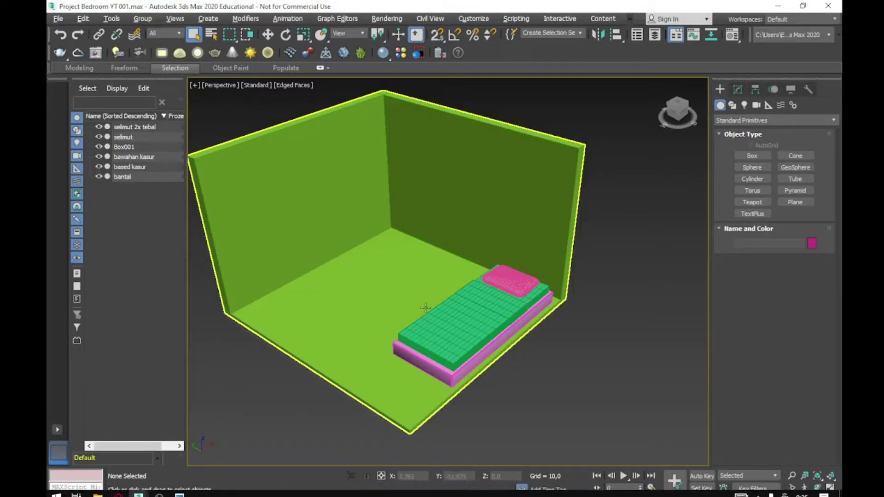
- Survey the bedroom scene and compare it against the reference bedroom photo
mouse_move(444, 320)
middle_down()
mouse_move(403, 326)
mouse_move(443, 282)
middle_up()
scroll(404, 326, down, 5)
click(369, 295)
scroll(347, 346, up, 5)
scroll(346, 345, down, 4)
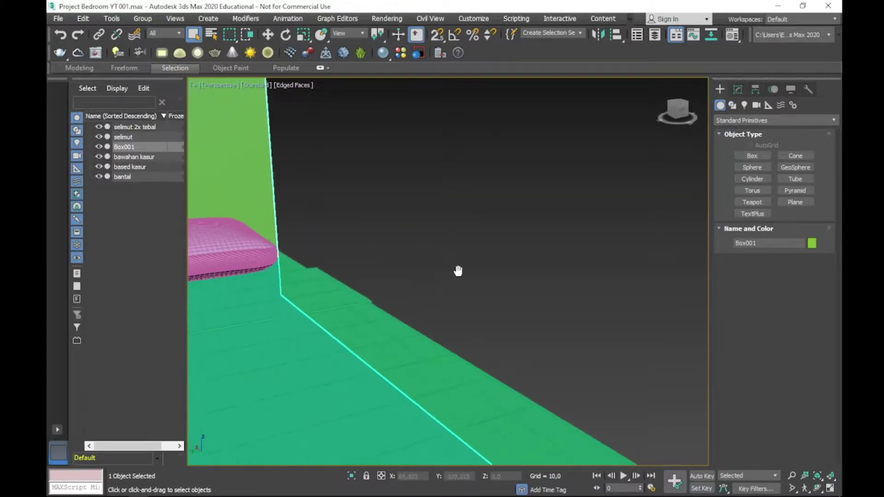
key(alt+Tab)
click(239, 348)
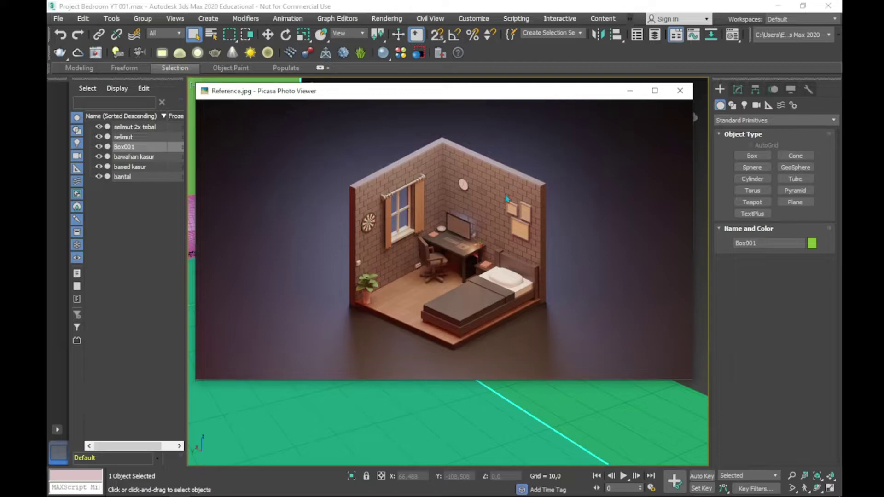
click(630, 91)
scroll(486, 314, down, 4)
mouse_move(451, 300)
alt+middle_down()
mouse_move(485, 314)
mouse_move(477, 317)
alt+middle_up()
click(575, 357)
scroll(528, 320, up, 5)
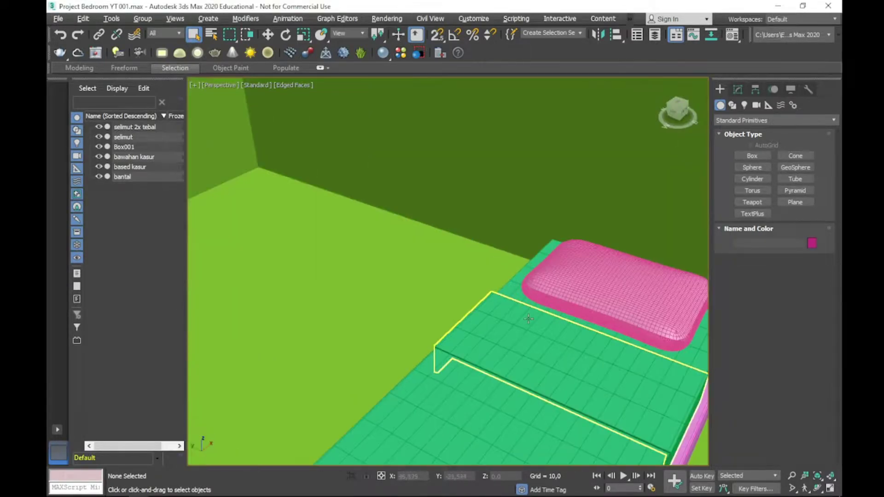
- Select the pillow bantal and pan it to the middle of the view
click(608, 276)
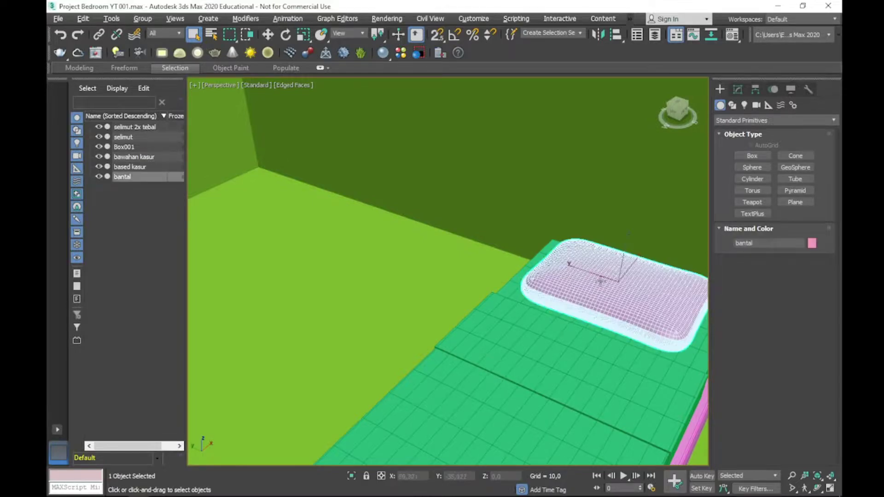
scroll(515, 290, down, 3)
scroll(520, 323, down, 2)
scroll(534, 383, up, 5)
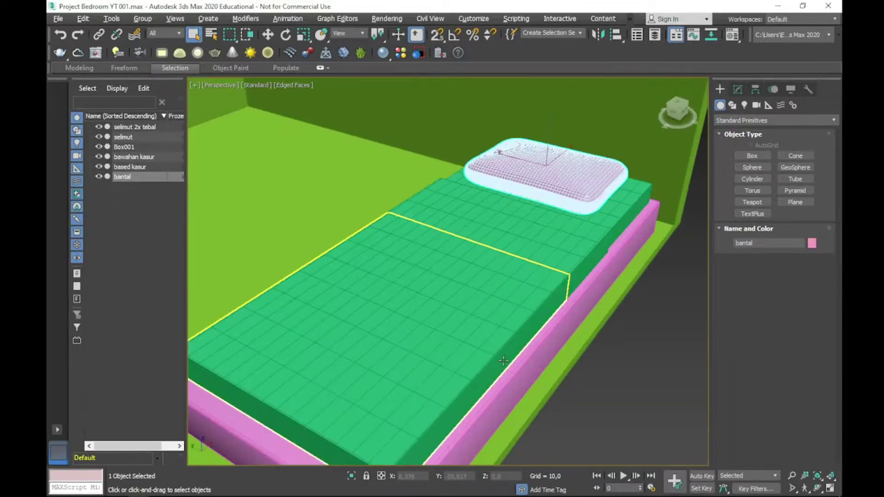
scroll(533, 383, down, 3)
click(584, 349)
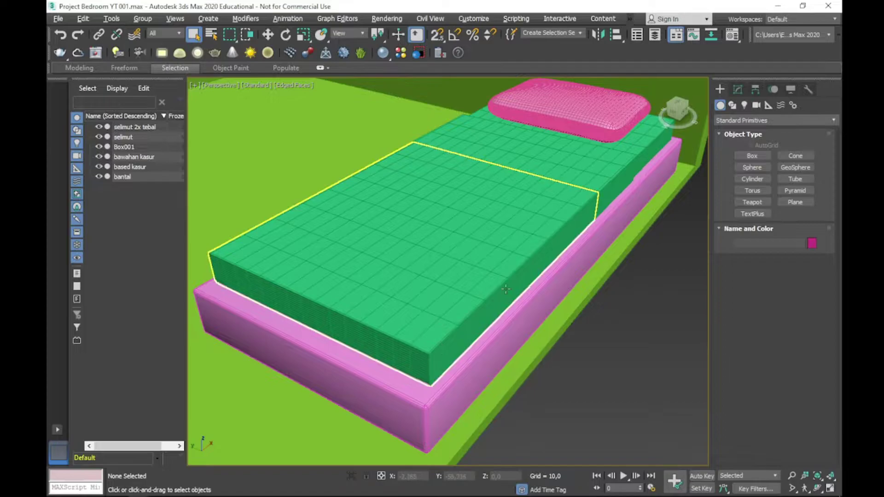
scroll(615, 156, up, 3)
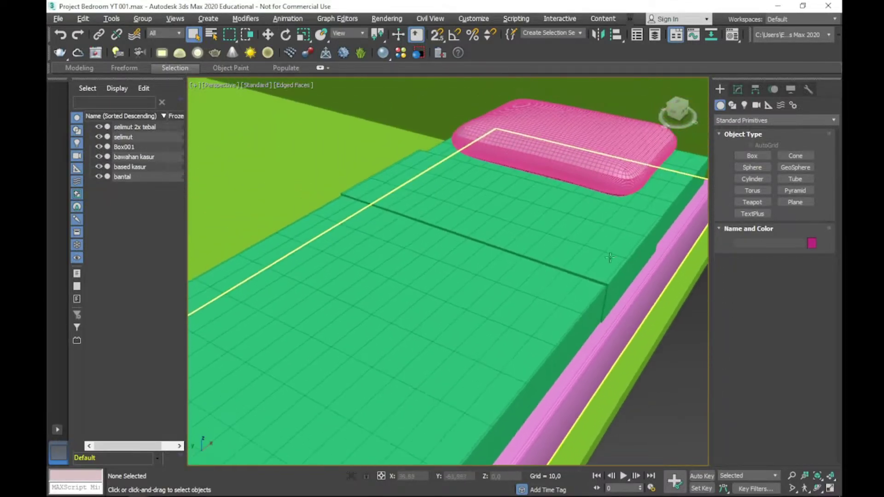
mouse_move(599, 152)
middle_down()
mouse_move(579, 302)
mouse_move(465, 258)
mouse_move(565, 319)
middle_up()
scroll(529, 261, down, 1)
- Reselect bantal and orbit for a closer look, centring it on the bed
click(484, 251)
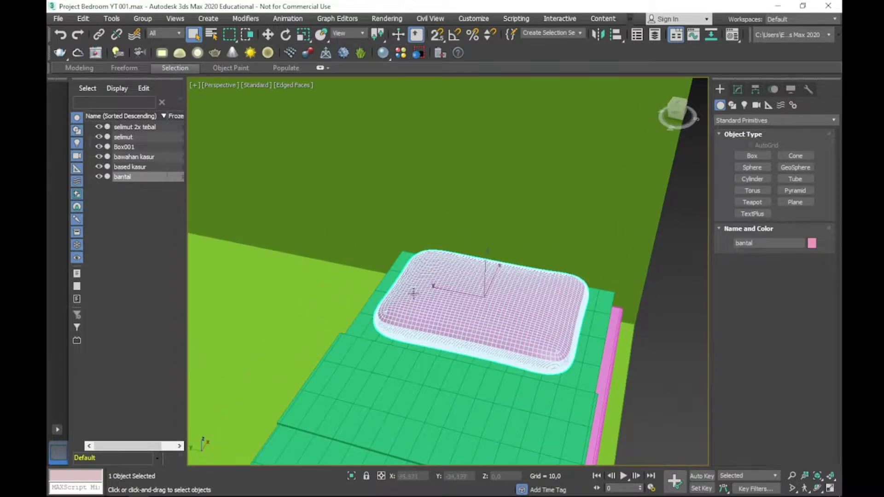
click(688, 368)
scroll(491, 316, up, 5)
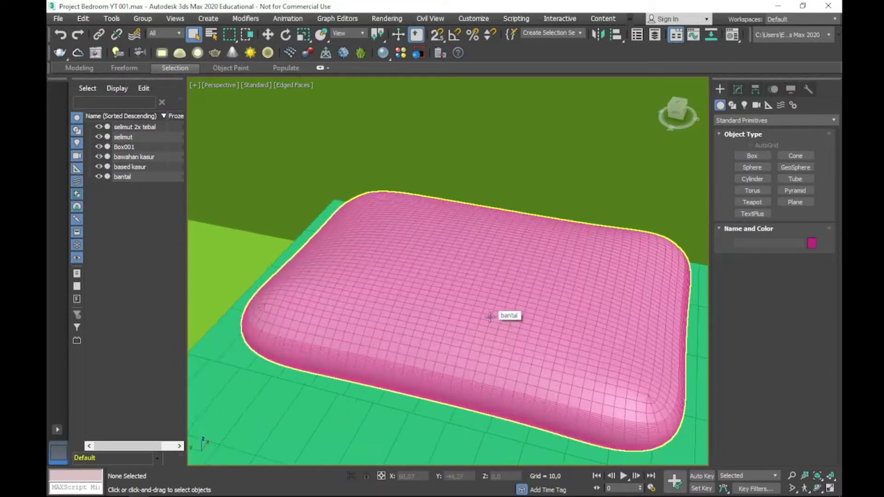
scroll(493, 318, down, 6)
alt+middle_drag(494, 319, 615, 291)
click(529, 296)
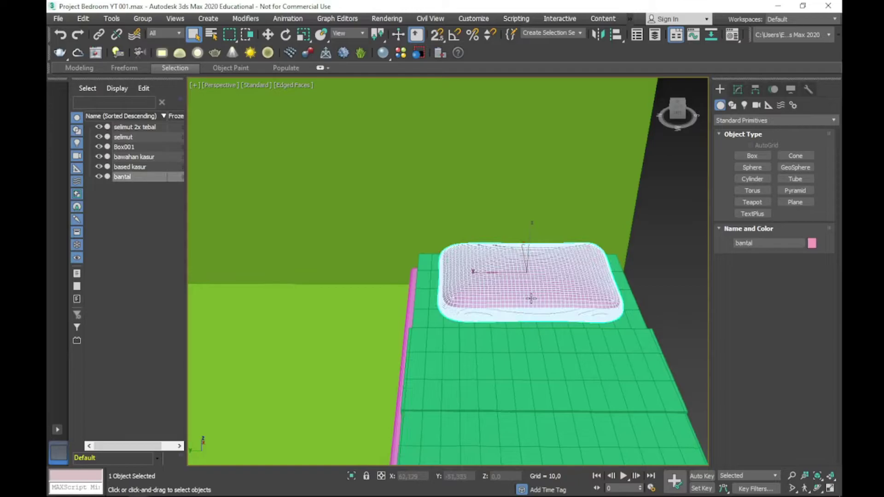
scroll(485, 279, up, 5)
scroll(485, 279, down, 4)
scroll(515, 302, down, 4)
middle_drag(560, 299, 523, 296)
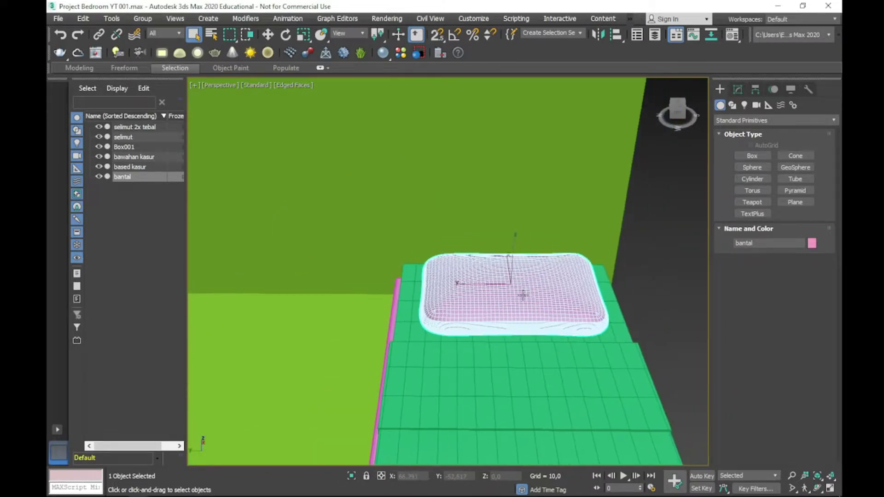
- Shift-drag a copy of bantal to the left as bantal001, then switch windows
key(w)
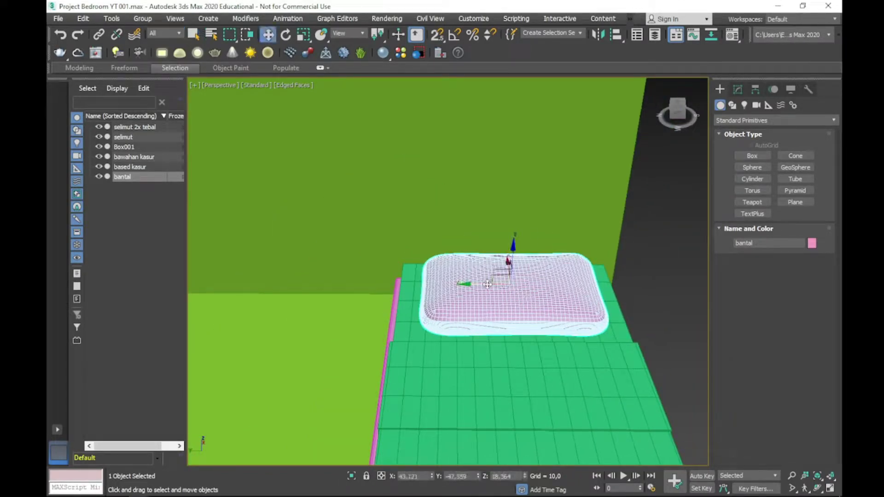
shift+drag(523, 296, 292, 285)
click(429, 305)
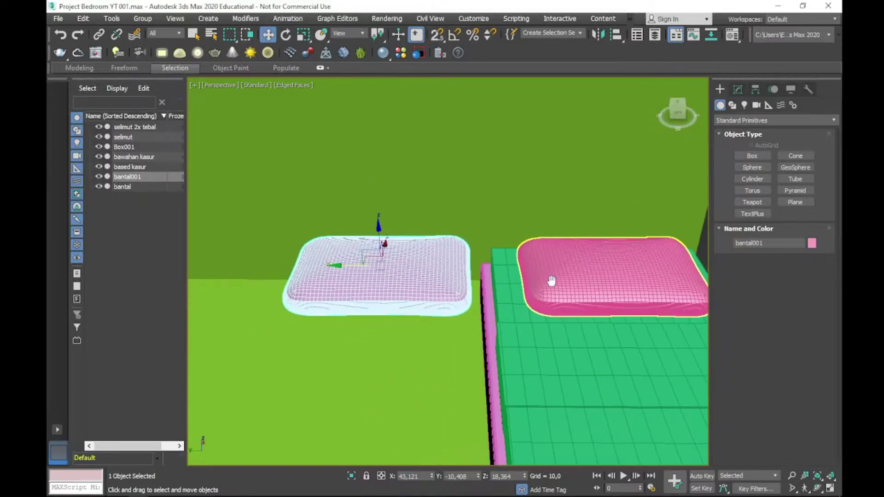
key(alt+Tab)
- Switch to Preset Bantal.max and try selecting the pillows there
click(612, 210)
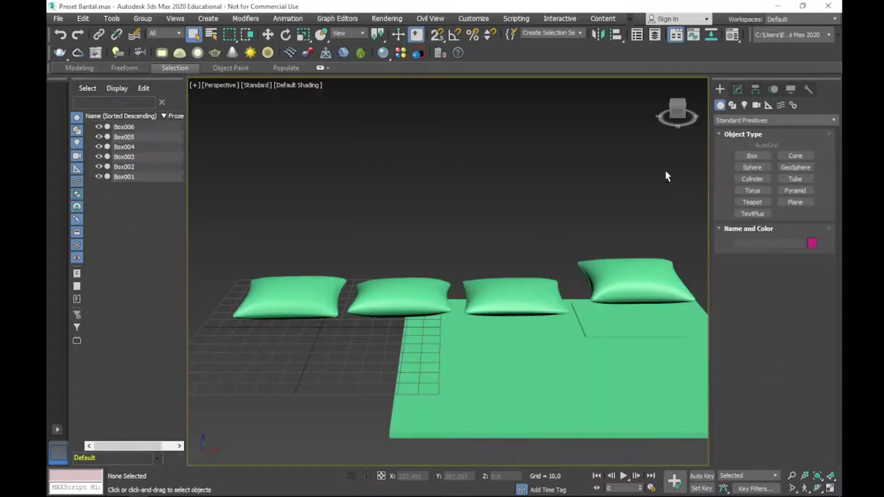
drag(318, 201, 538, 306)
drag(418, 409, 418, 409)
click(359, 252)
scroll(276, 316, up, 5)
- Select the flat Box004 under the pillow and Shift-drag a copy right along X
mouse_move(276, 316)
alt+middle_down()
mouse_move(563, 346)
mouse_move(510, 359)
alt+middle_up()
scroll(511, 359, down, 5)
scroll(438, 322, up, 4)
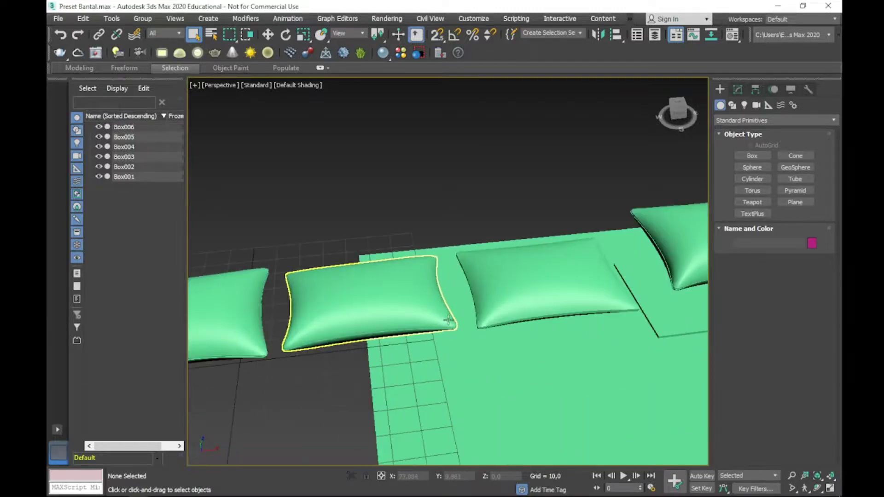
scroll(458, 320, up, 3)
scroll(524, 325, down, 7)
scroll(524, 325, up, 5)
click(527, 306)
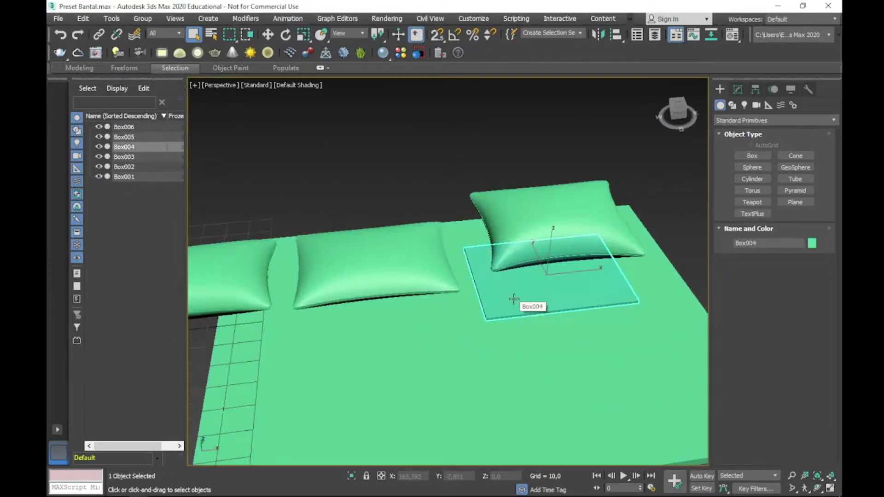
key(w)
shift+drag(581, 271, 697, 238)
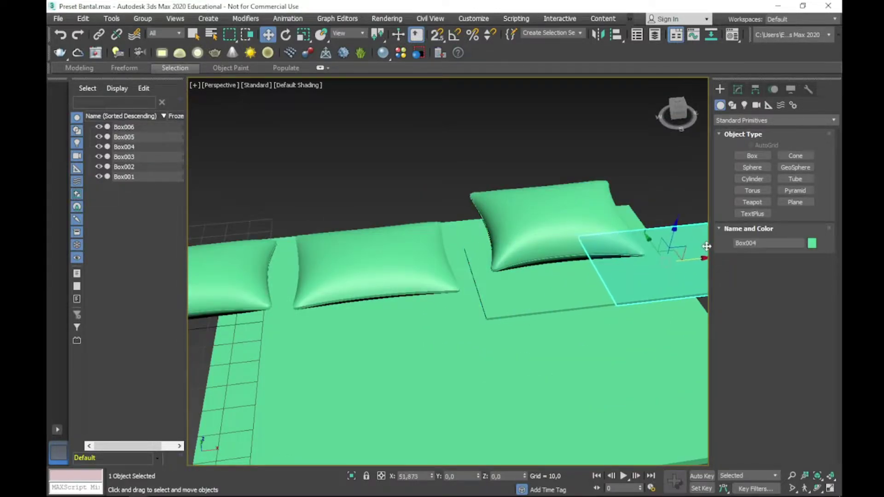
- Confirm the clone as Box007, frame it, and turn on Edged Faces
click(446, 301)
key(z)
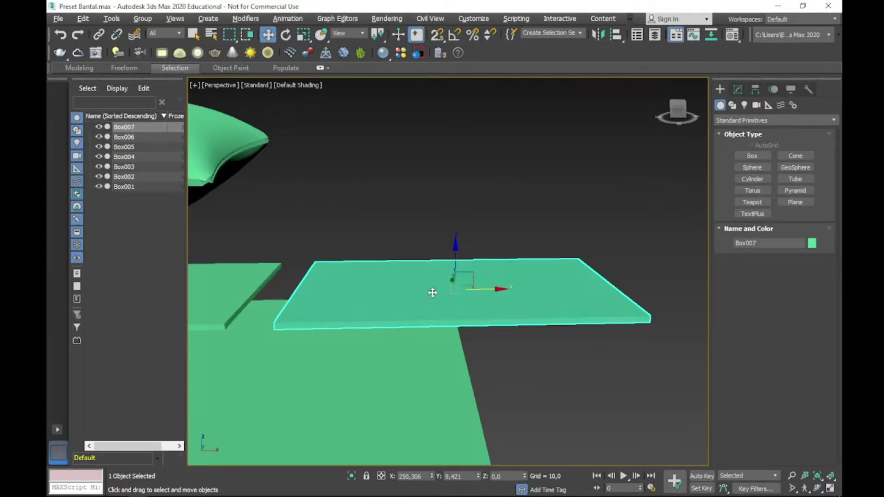
key(F4)
mouse_move(432, 285)
alt+middle_down()
mouse_move(422, 300)
mouse_move(449, 292)
mouse_move(456, 318)
alt+middle_up()
- Add a Cloth modifier to Box007, then switch back to Project Bedroom
click(738, 88)
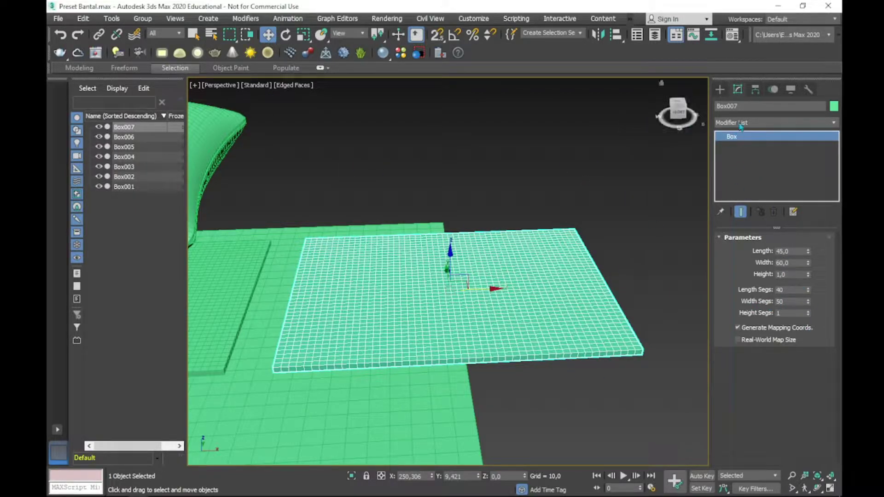
text(c)
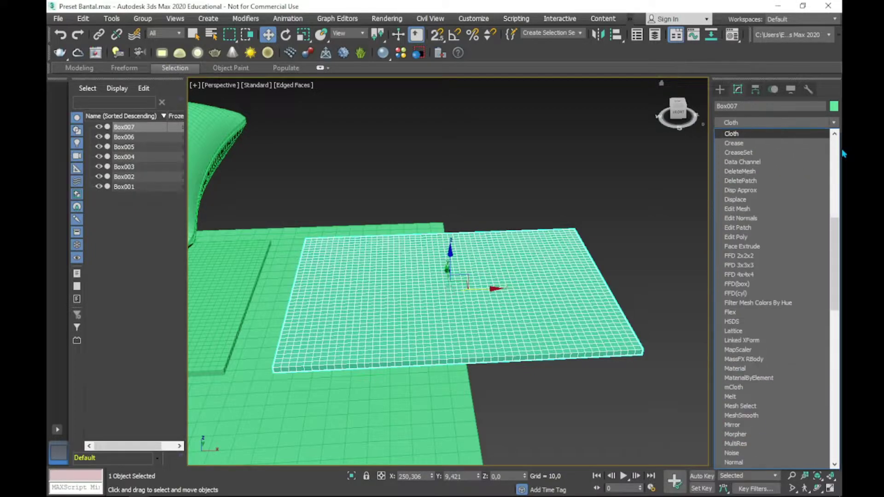
key(Return)
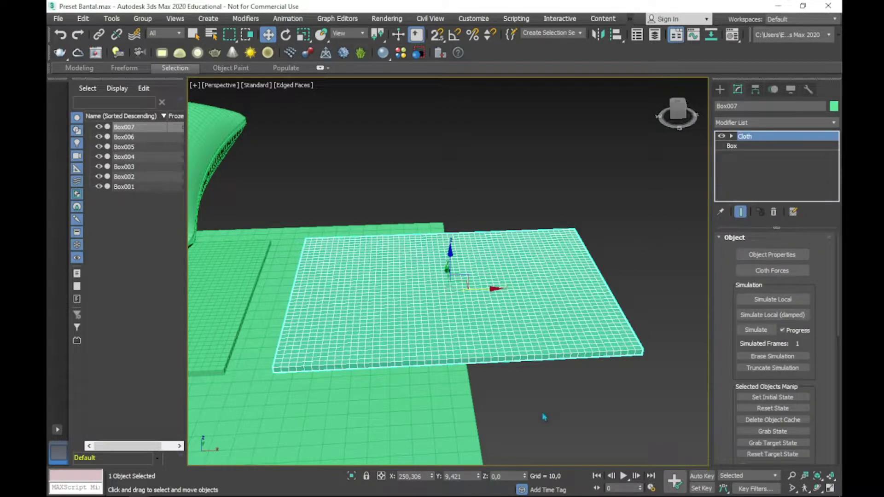
scroll(407, 302, down, 5)
key(alt+Tab)
- Orbit and zoom around the pillow from overhead and low angles
scroll(414, 276, down, 3)
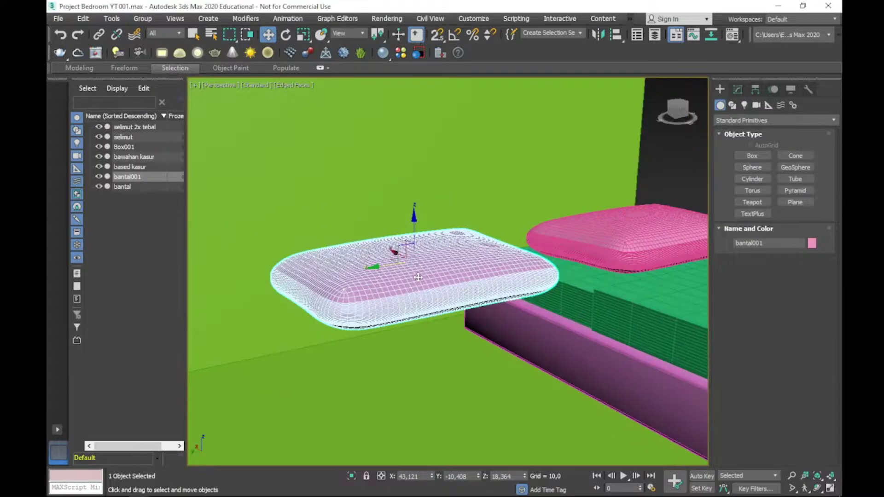
alt+middle_drag(414, 276, 415, 230)
scroll(414, 277, up, 2)
mouse_move(415, 277)
alt+middle_down()
mouse_move(425, 258)
mouse_move(405, 271)
mouse_move(508, 300)
mouse_move(456, 267)
alt+middle_up()
scroll(425, 286, up, 3)
scroll(425, 286, up, 3)
scroll(392, 276, up, 3)
scroll(359, 279, up, 3)
scroll(359, 279, down, 5)
scroll(431, 272, up, 1)
scroll(431, 273, up, 3)
scroll(444, 276, down, 3)
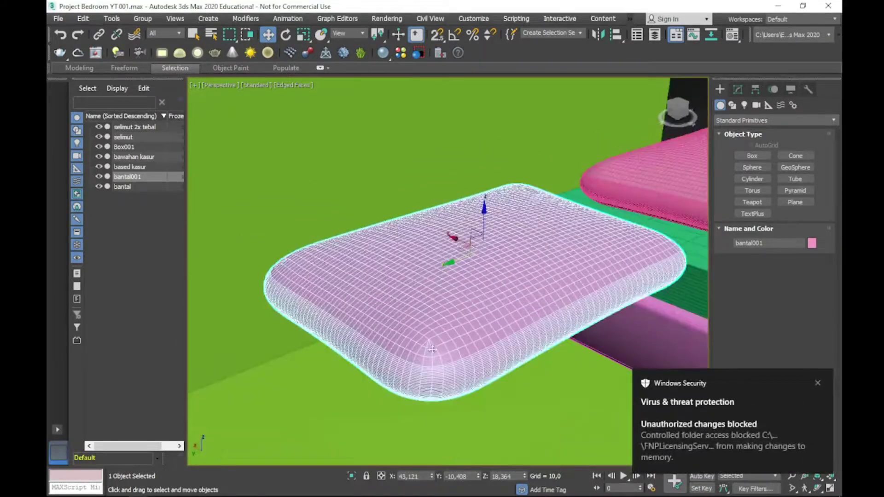
scroll(442, 357, up, 4)
scroll(509, 268, down, 3)
scroll(509, 268, up, 2)
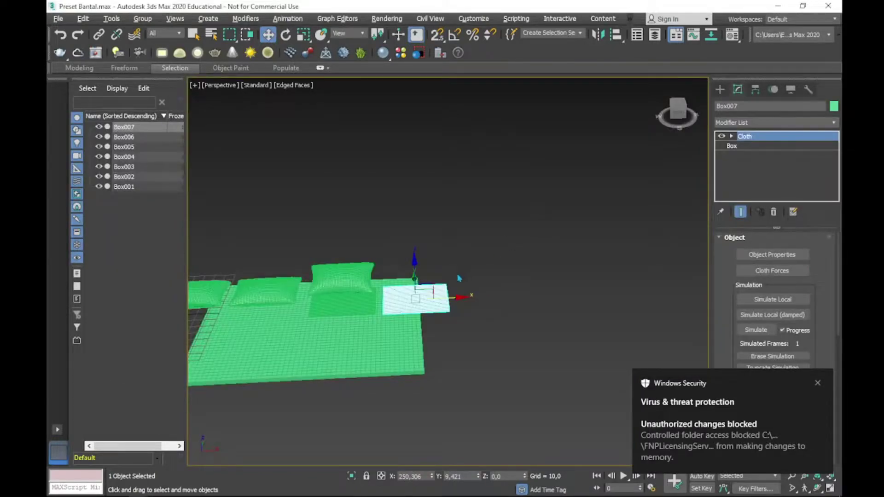
scroll(459, 278, up, 4)
scroll(428, 292, up, 2)
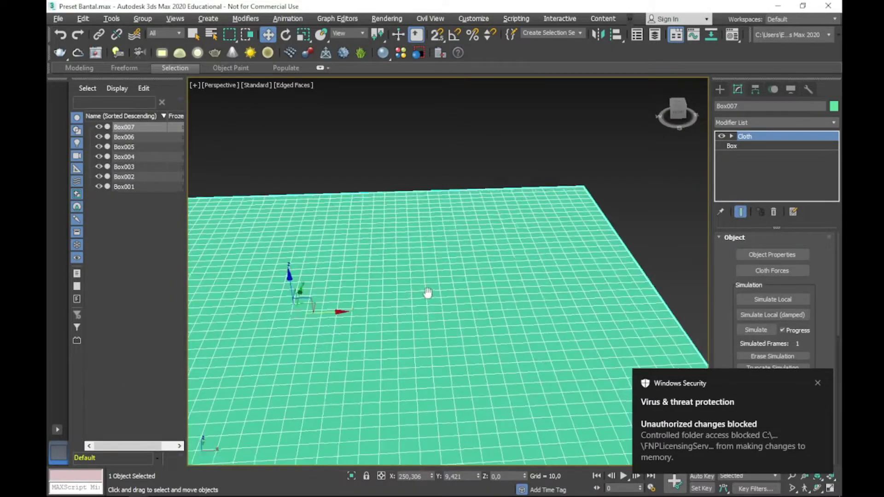
scroll(543, 274, down, 3)
scroll(544, 274, down, 2)
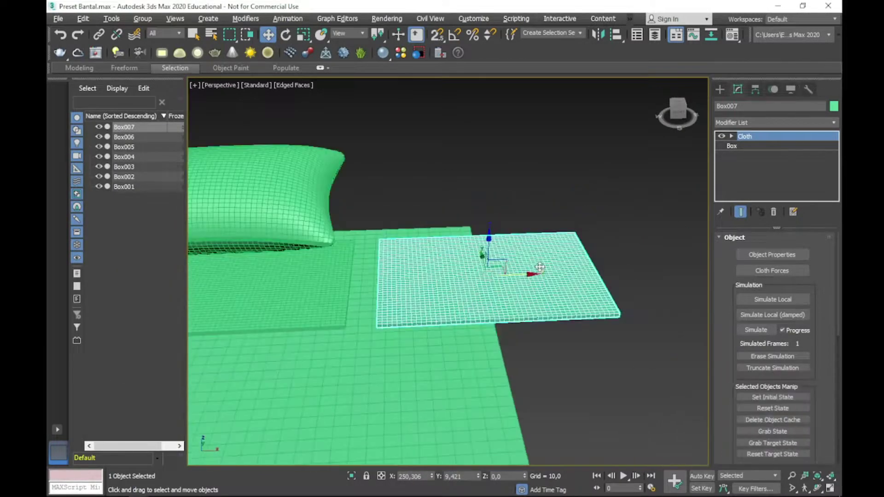
- In Cloth Object Properties, make Box007 a Cloth object with the Cotton preset
click(772, 252)
click(774, 255)
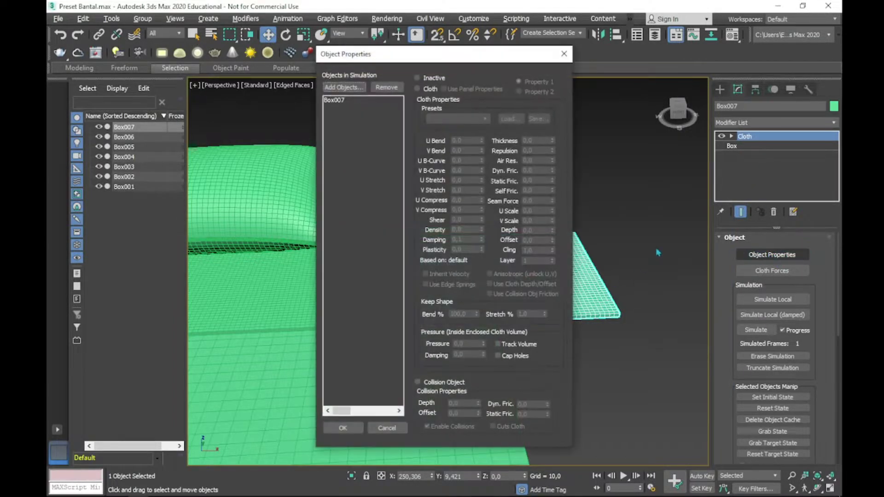
click(381, 100)
click(418, 89)
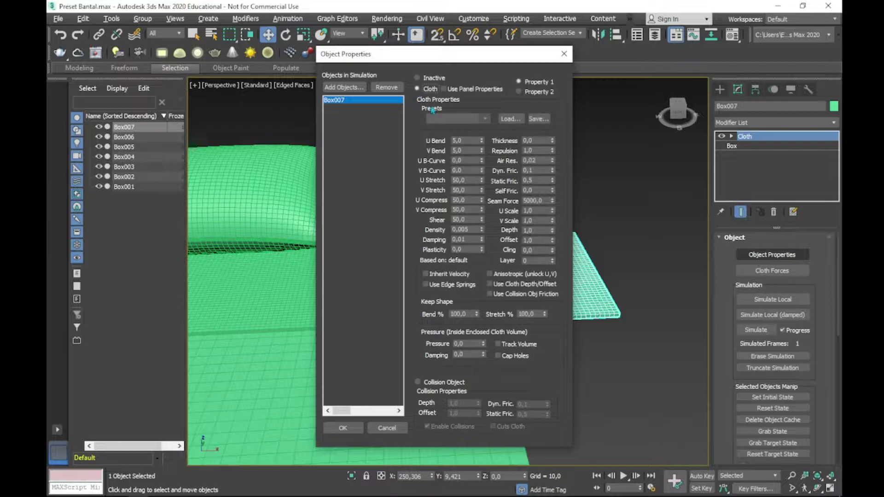
click(441, 119)
click(450, 145)
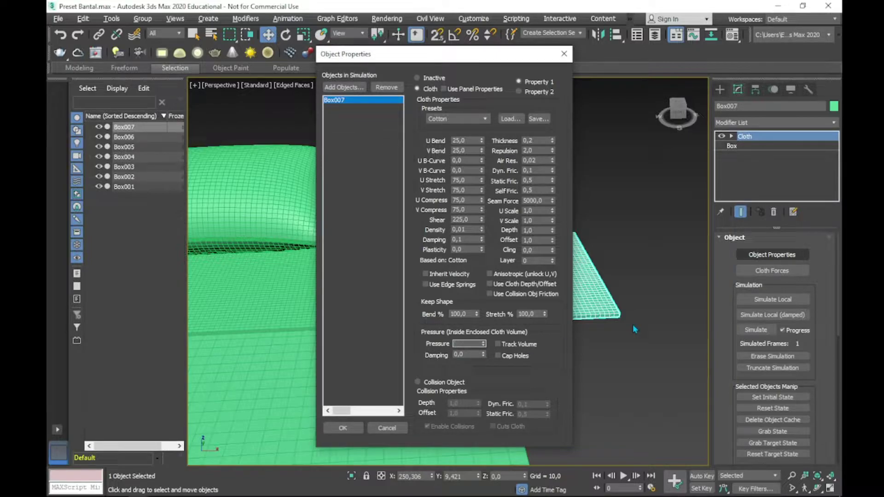
text(30)
key(alt+Tab)
key(alt+Tab)
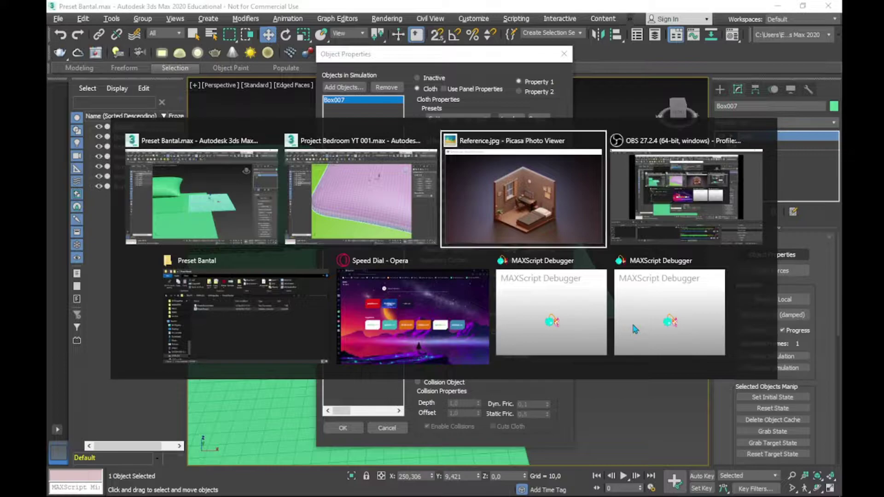
key(alt+Tab)
key(alt+Tab)
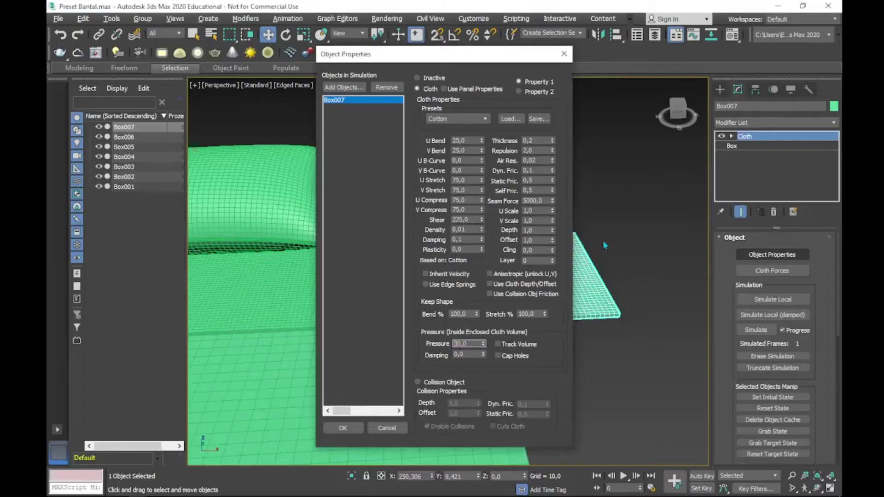
- Close the cloth properties and run Simulate Local until Box007 inflates
click(343, 428)
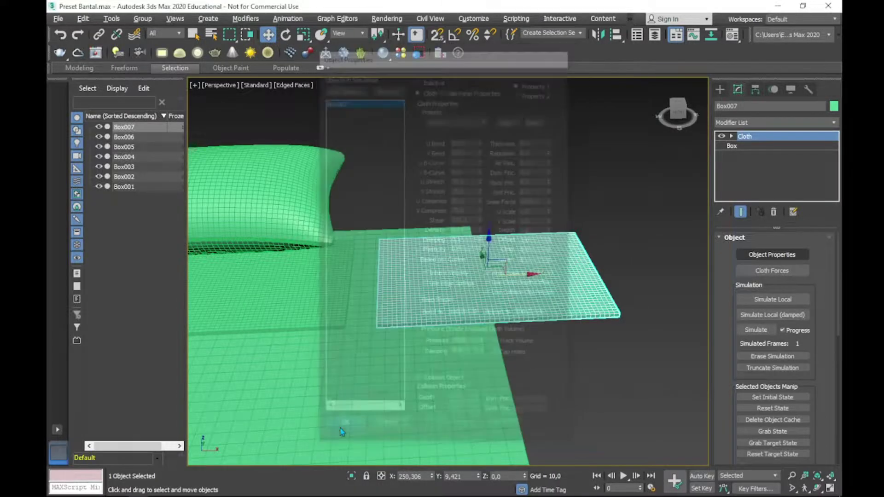
click(774, 300)
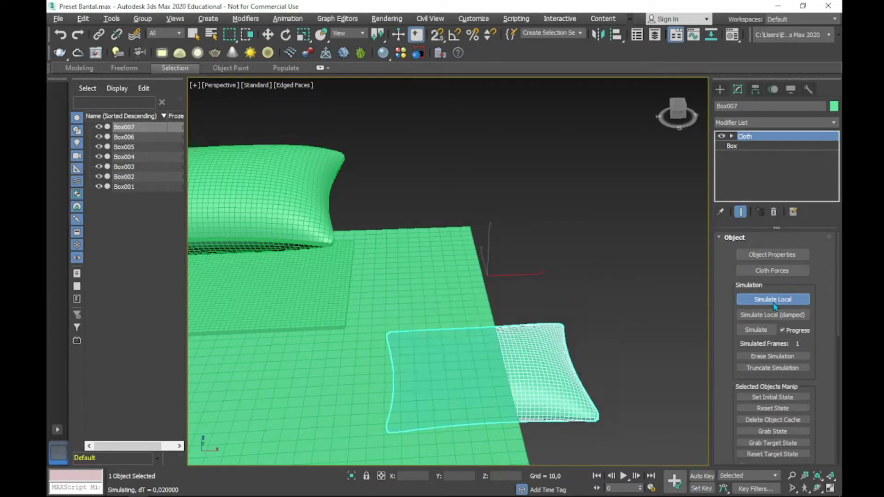
click(774, 300)
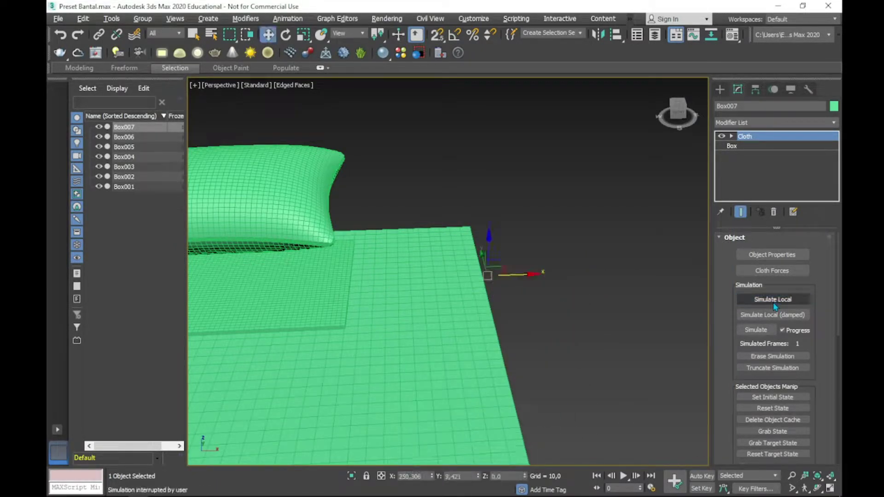
- Raise the inflated pillow to Z 152.808 and orbit around to inspect it
key(w)
drag(487, 253, 517, 57)
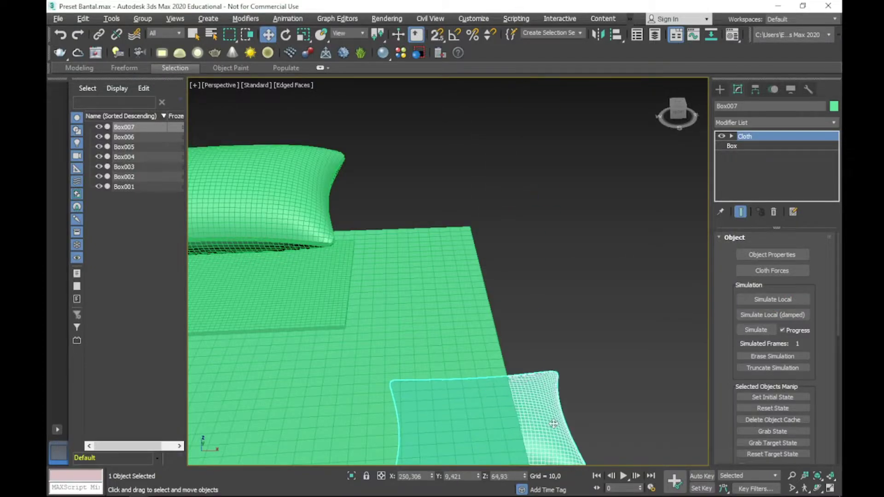
scroll(573, 346, down, 5)
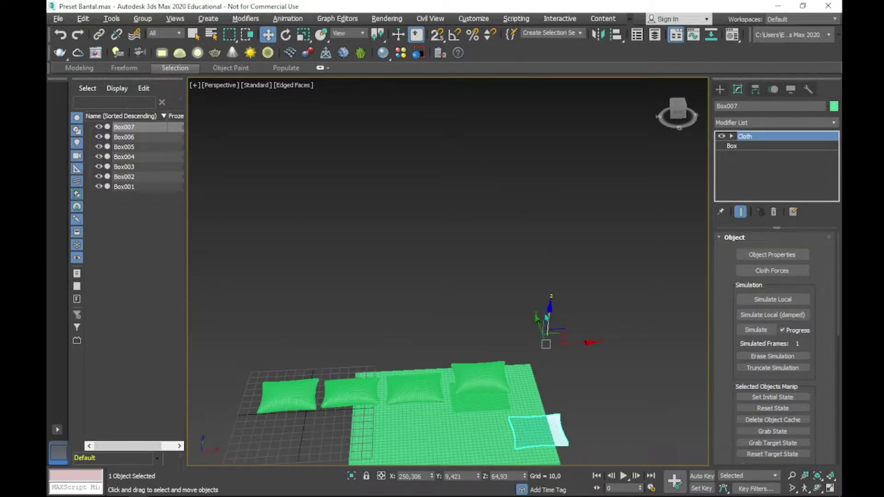
drag(549, 318, 548, 238)
scroll(543, 353, up, 5)
scroll(543, 352, up, 1)
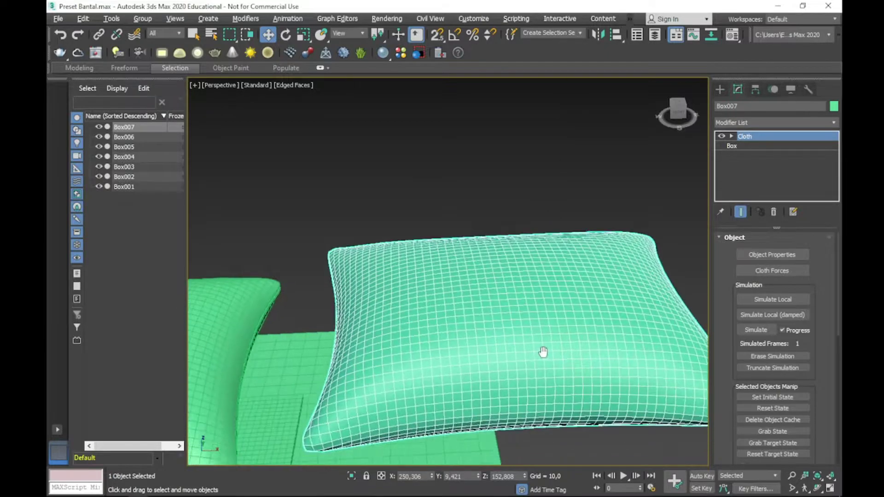
mouse_move(544, 353)
middle_down()
mouse_move(543, 300)
mouse_move(583, 300)
mouse_move(543, 307)
middle_up()
scroll(330, 390, up, 4)
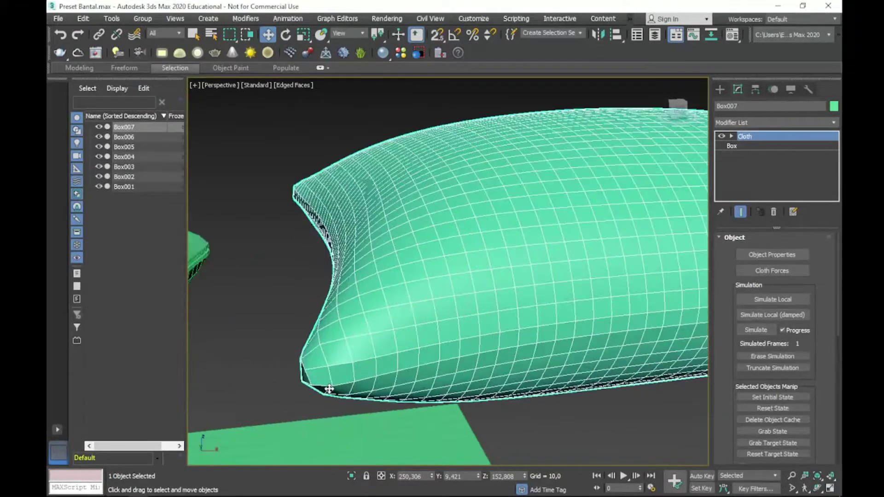
scroll(330, 389, down, 1)
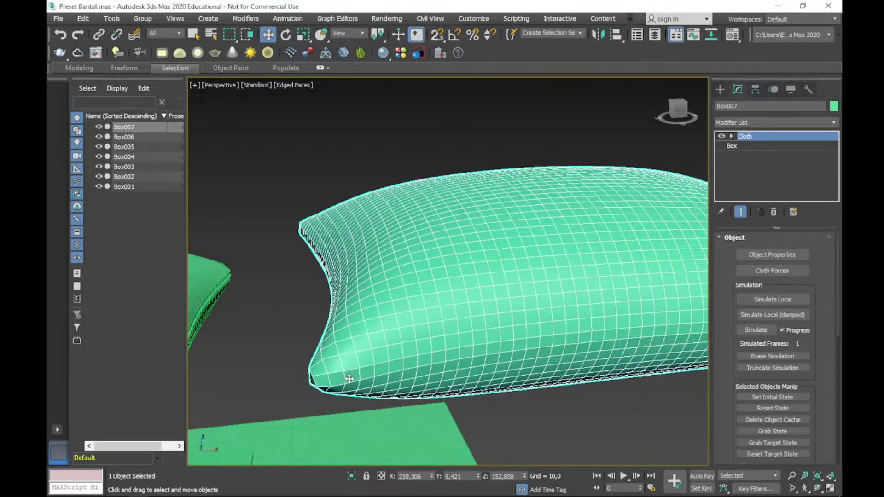
scroll(349, 378, up, 2)
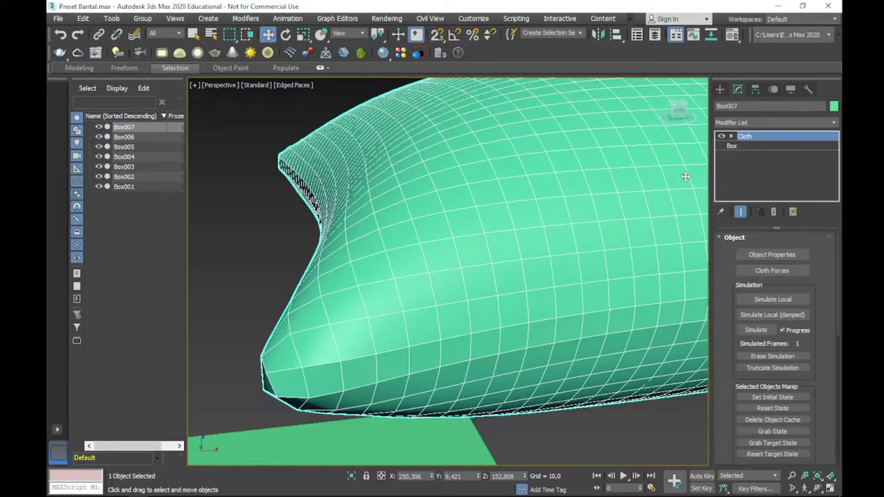
- Collapse the Cloth modifier and convert the pillow to Editable Poly
right_click(750, 137)
click(728, 233)
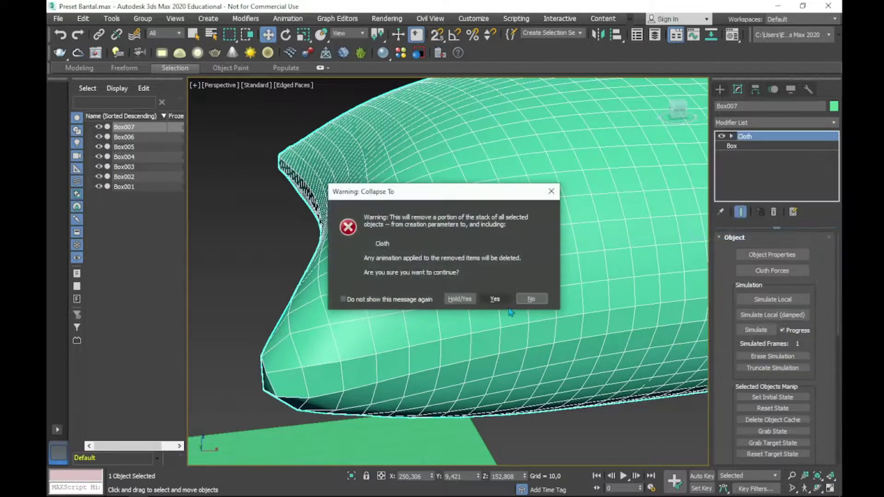
click(494, 298)
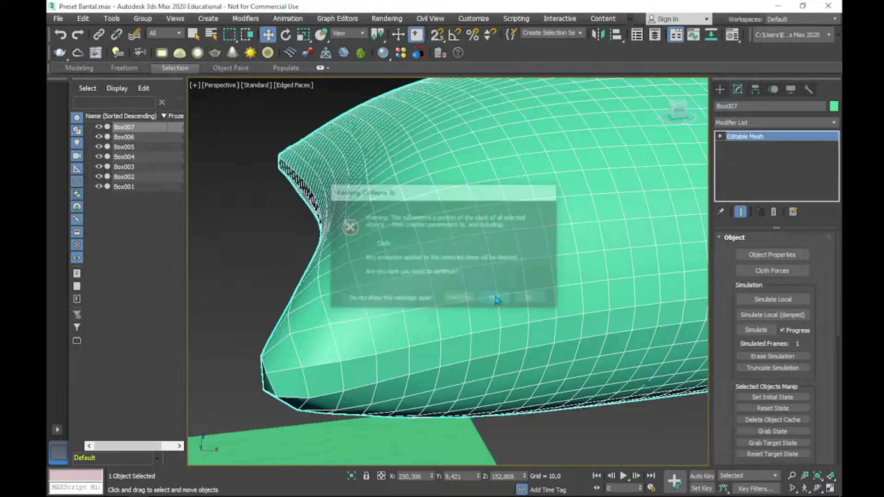
right_click(741, 136)
click(798, 221)
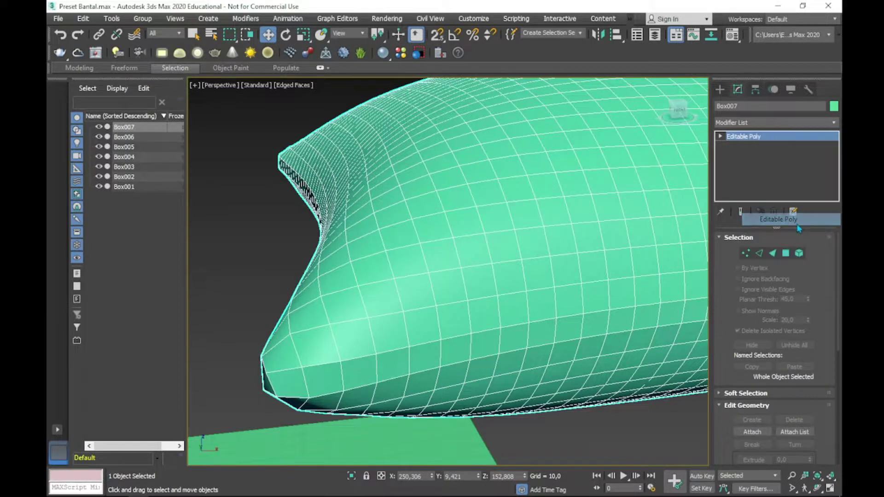
- Connect the seam edge ring with 2 segments, pinch 0, and select the strip between
click(759, 250)
click(376, 375)
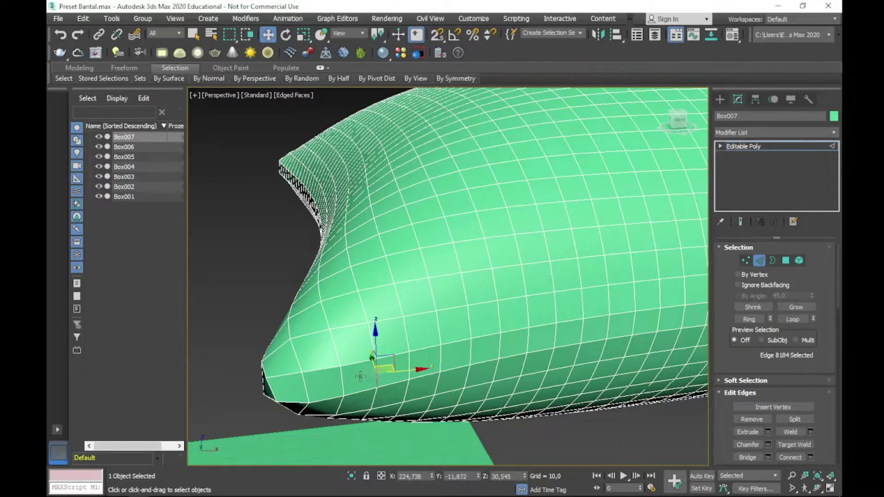
double_click(361, 377)
mouse_move(361, 376)
alt+middle_down()
mouse_move(461, 277)
mouse_move(460, 258)
alt+middle_up()
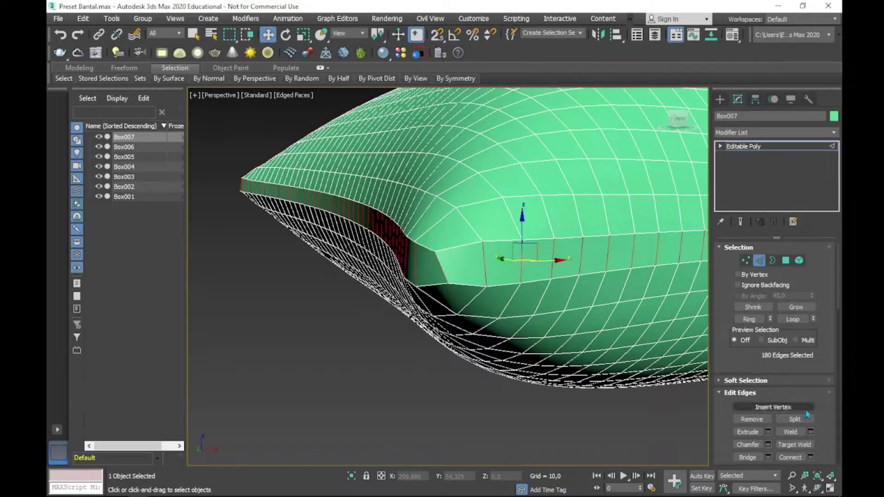
click(811, 457)
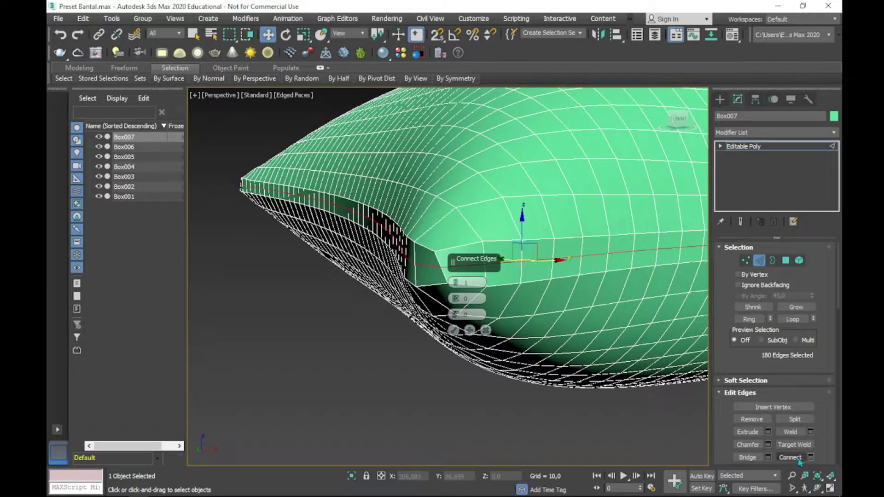
alt+middle_drag(530, 332, 461, 331)
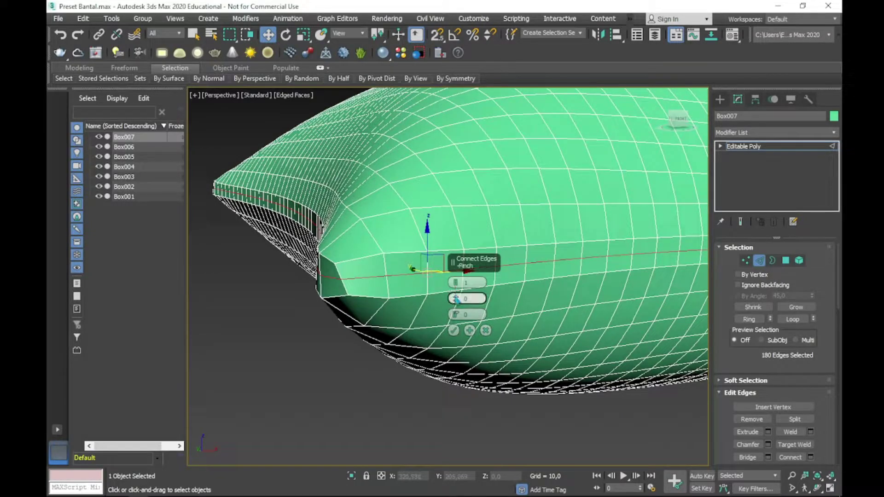
drag(455, 299, 455, 276)
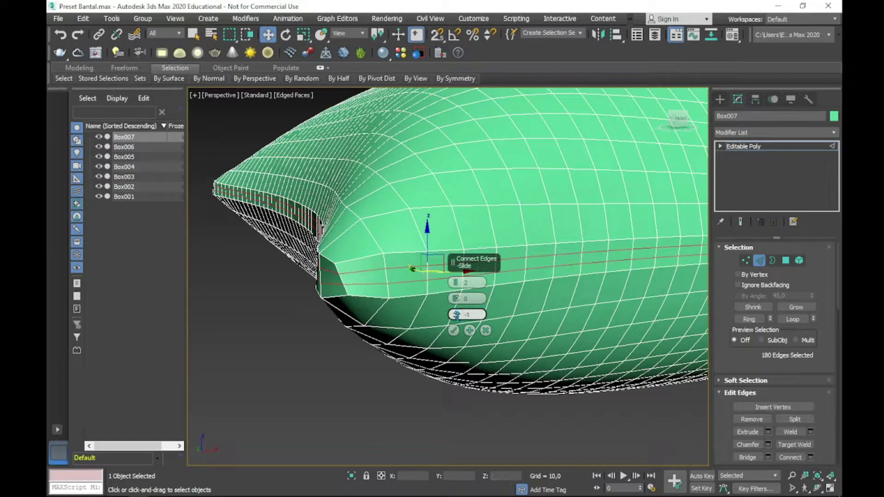
click(454, 330)
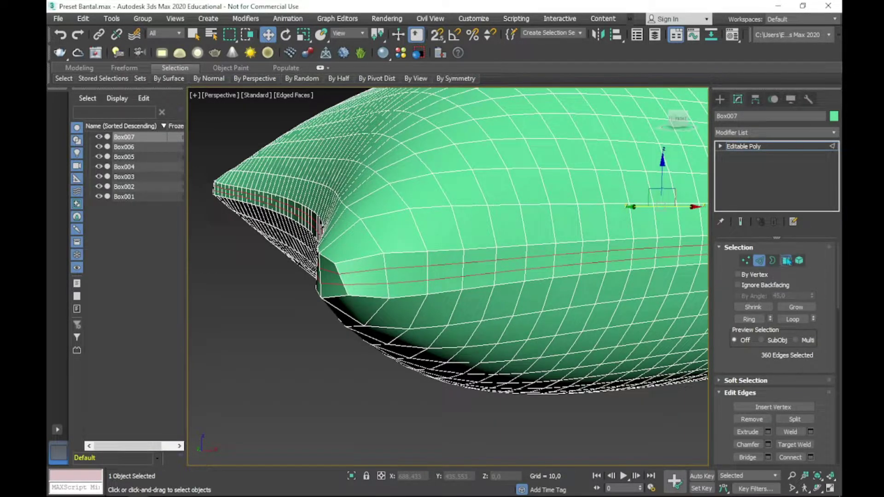
key(4)
click(445, 270)
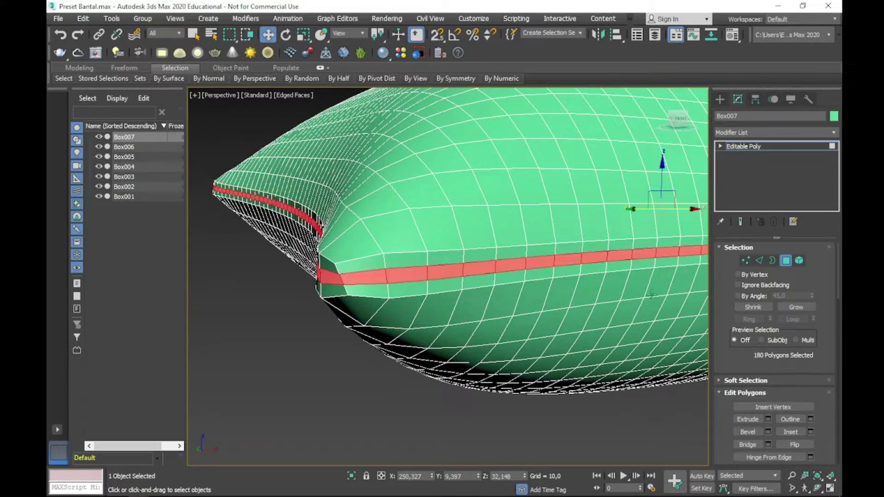
- Extrude the seam strip by Local Normal to -0.564, forming a groove, then deselect
click(768, 419)
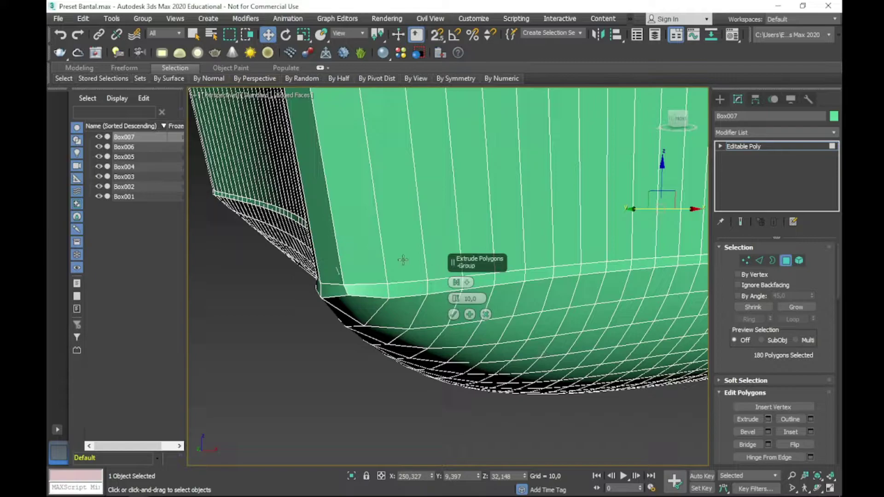
click(460, 286)
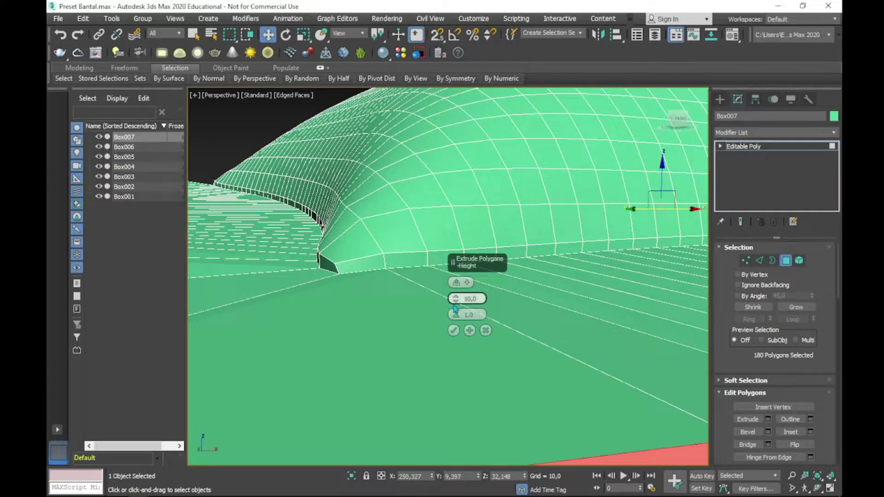
drag(456, 299, 458, 331)
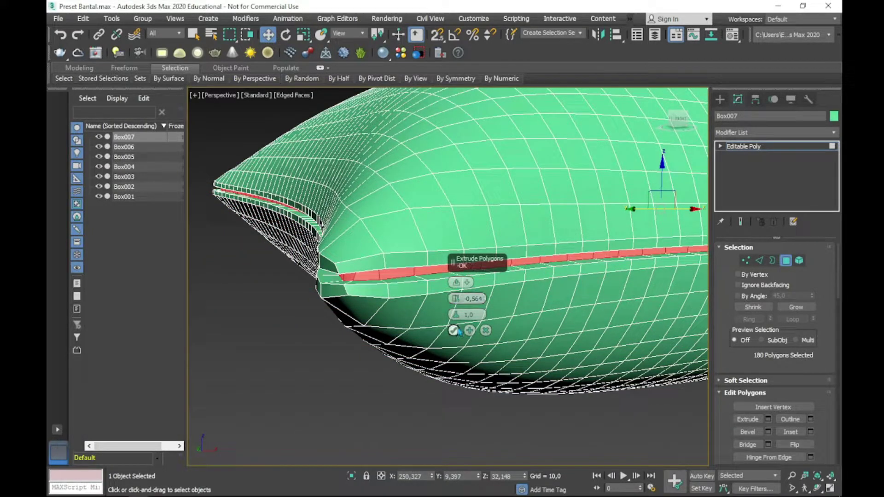
click(455, 331)
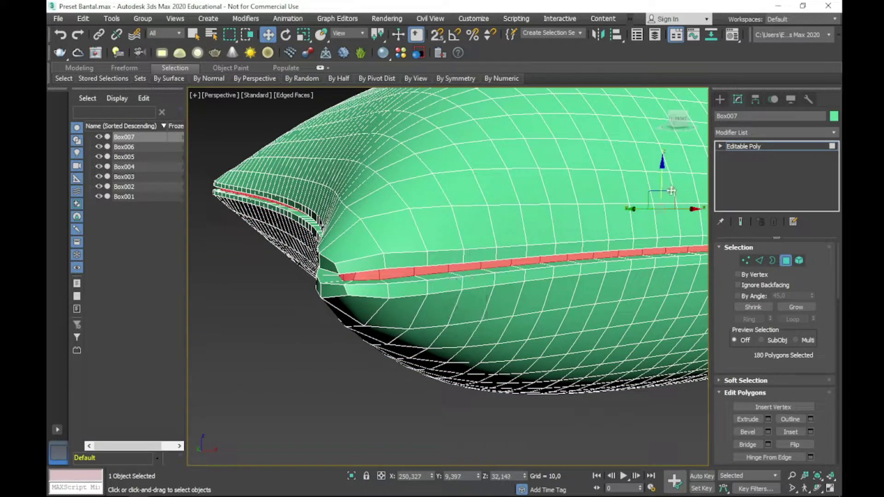
click(749, 154)
click(545, 408)
- Zoom the view, then switch back to the Project Bedroom YT 001.max window
scroll(546, 408, down, 5)
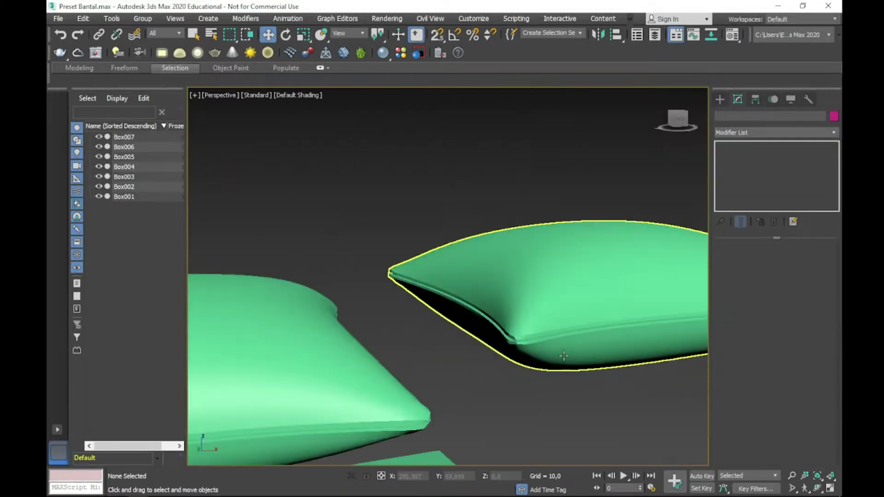
scroll(564, 356, down, 3)
scroll(513, 355, down, 3)
scroll(532, 348, down, 3)
scroll(545, 358, down, 2)
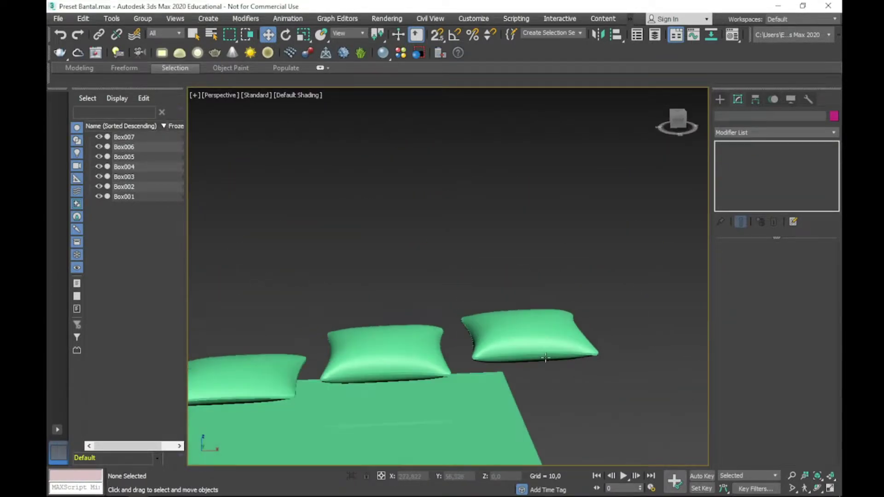
scroll(545, 358, up, 3)
scroll(505, 332, down, 5)
scroll(414, 350, up, 1)
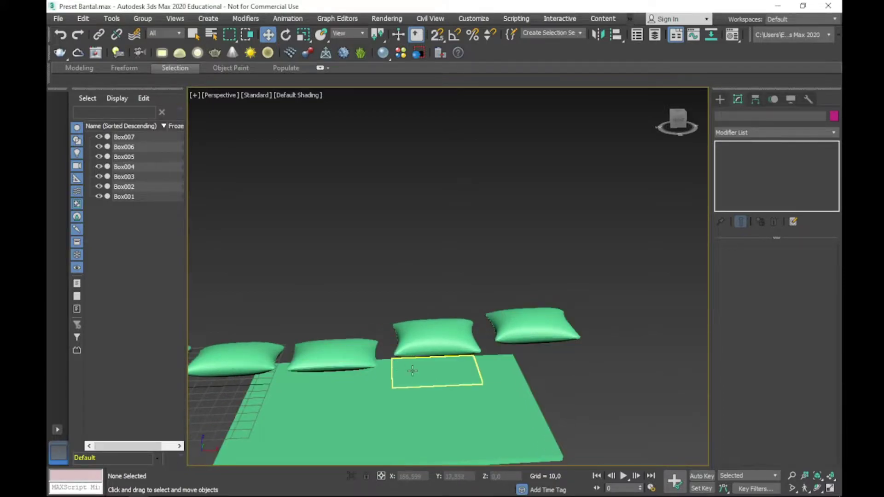
scroll(430, 340, up, 3)
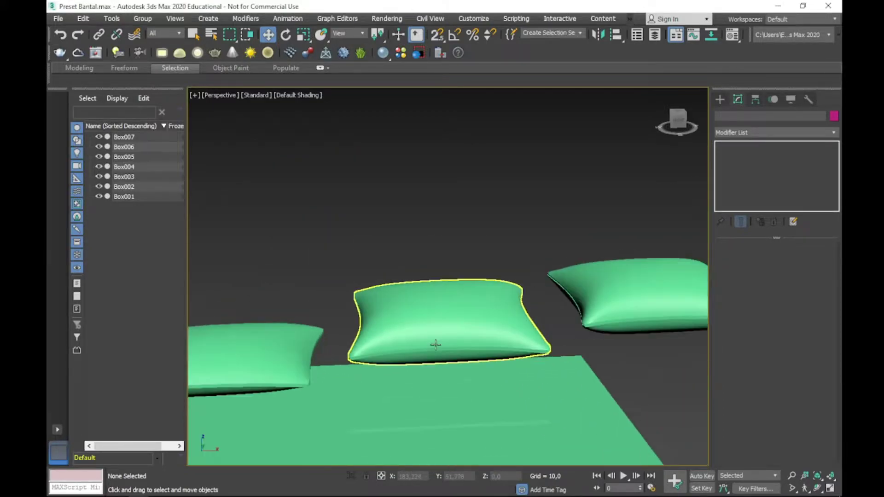
scroll(435, 350, up, 2)
key(alt+Tab)
key(alt+Tab)
key(alt+Tab)
key(alt+Tab)
key(alt+Tab)
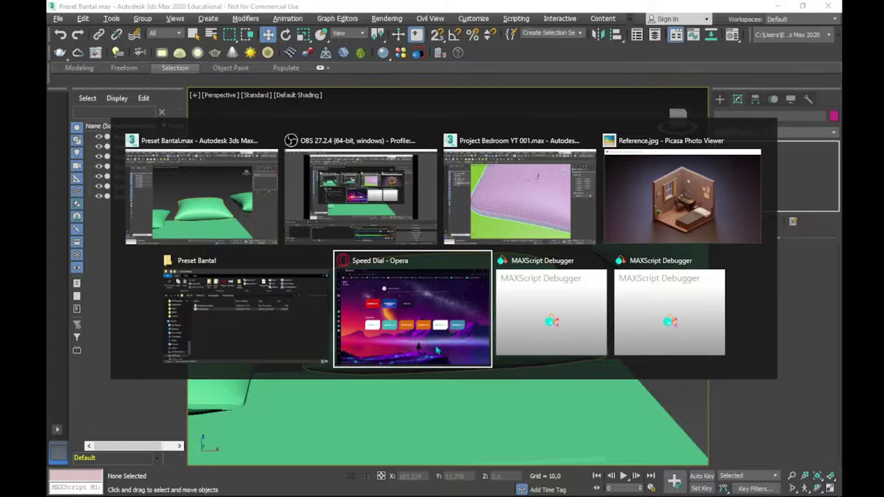
key(alt+Tab)
key(alt+Tab)
key(alt+Tab)
click(541, 227)
- Delete the upper-right pillow bantal, then undo to restore it
scroll(531, 232, down, 5)
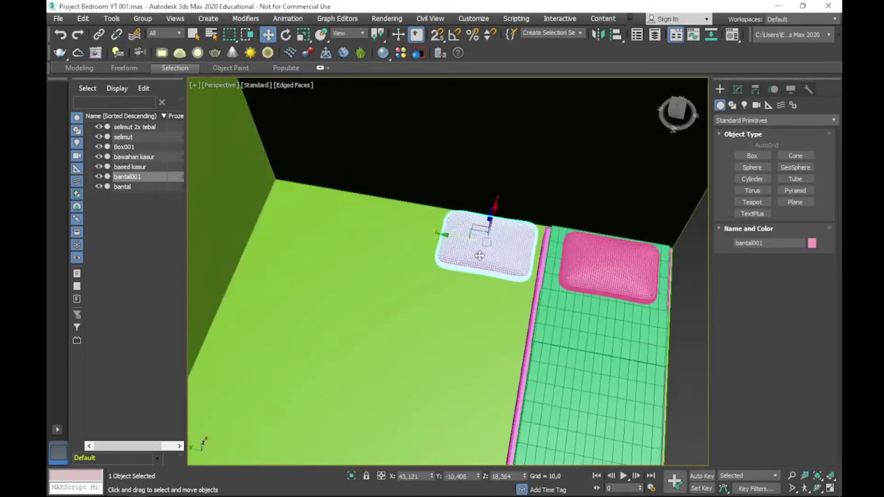
scroll(532, 232, up, 5)
scroll(531, 231, up, 1)
middle_drag(531, 231, 471, 248)
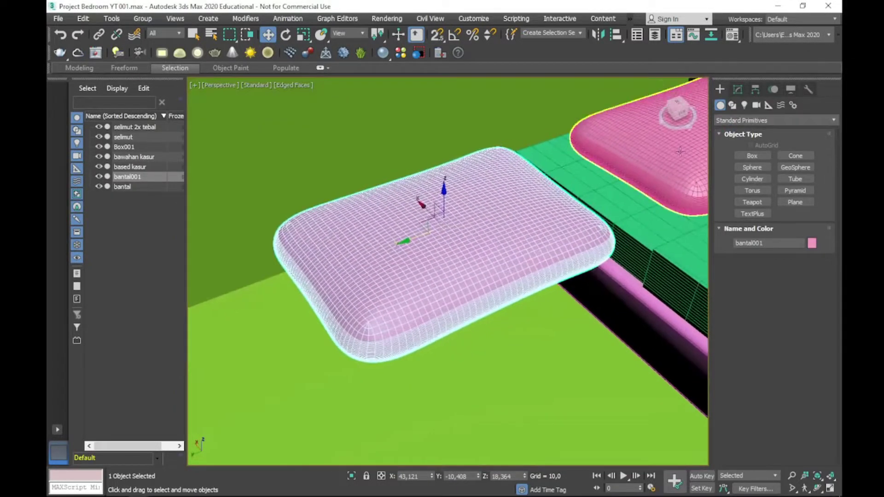
click(649, 152)
key(Delete)
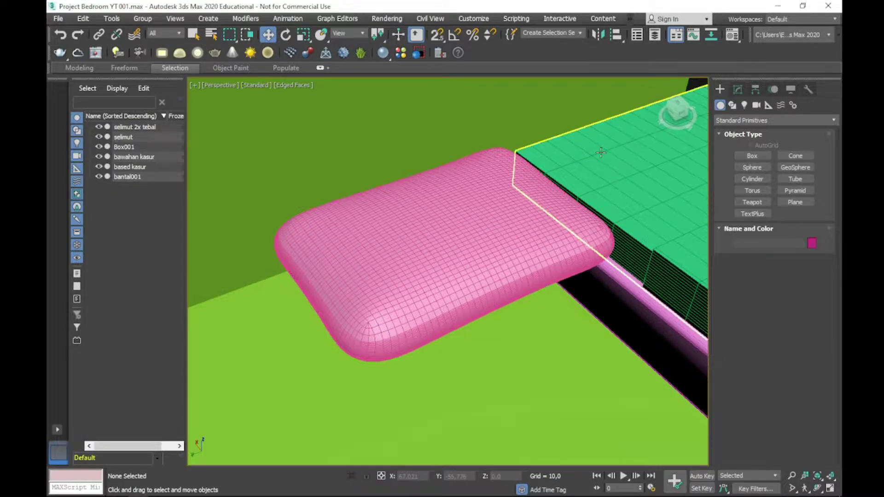
key(ctrl+z)
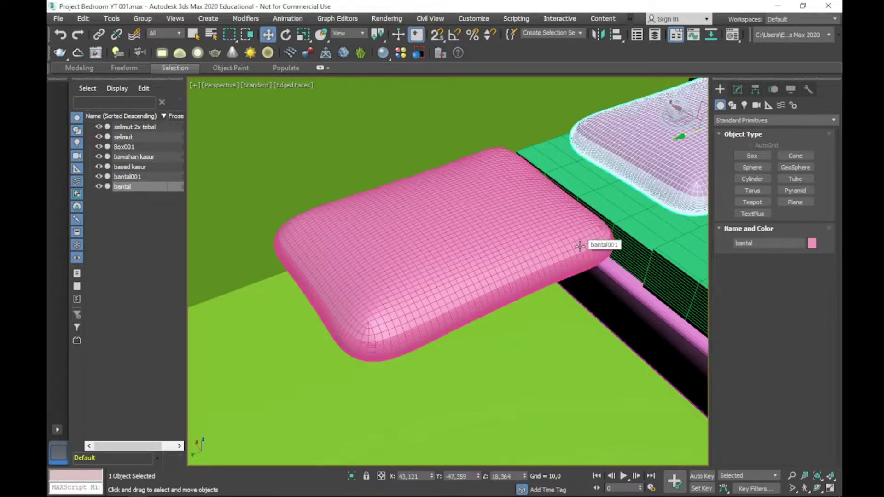
- Orbit to a higher view of the floor and start Box creation
scroll(579, 246, down, 5)
mouse_move(579, 246)
alt+middle_down()
mouse_move(494, 276)
mouse_move(471, 244)
mouse_move(553, 249)
alt+middle_up()
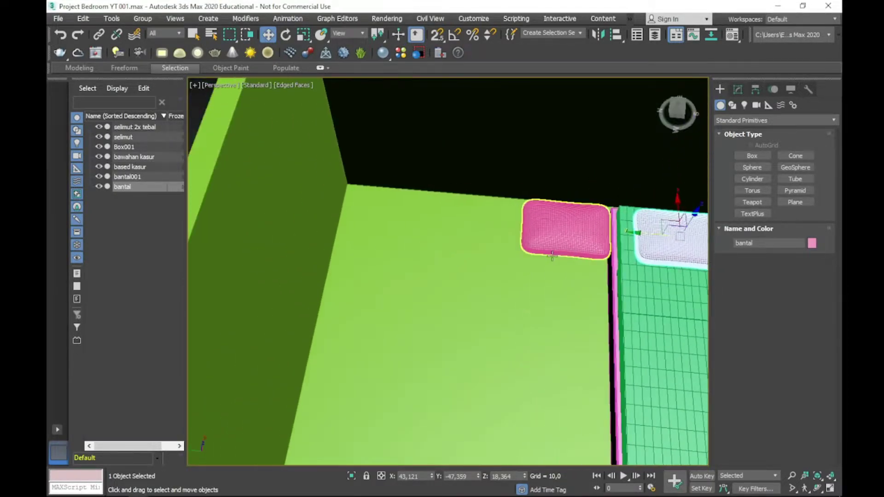
click(753, 156)
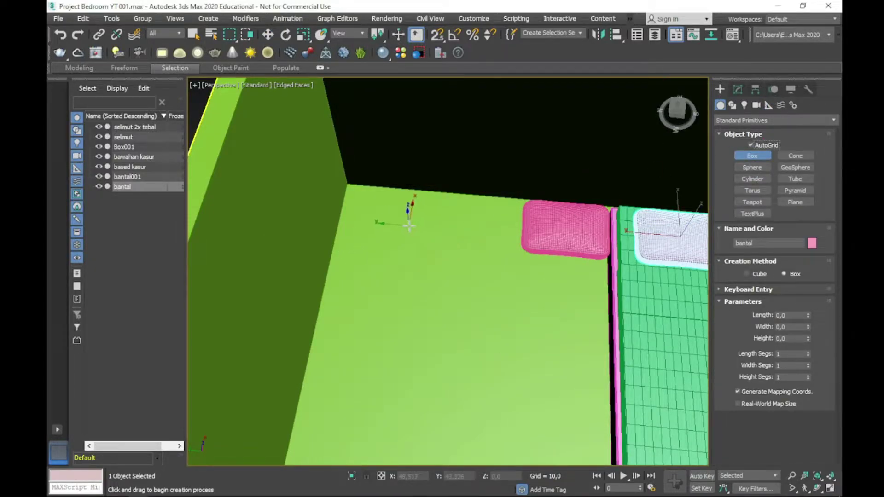
- Drag out a new flat box on the bedroom floor
scroll(409, 227, up, 5)
scroll(409, 230, down, 4)
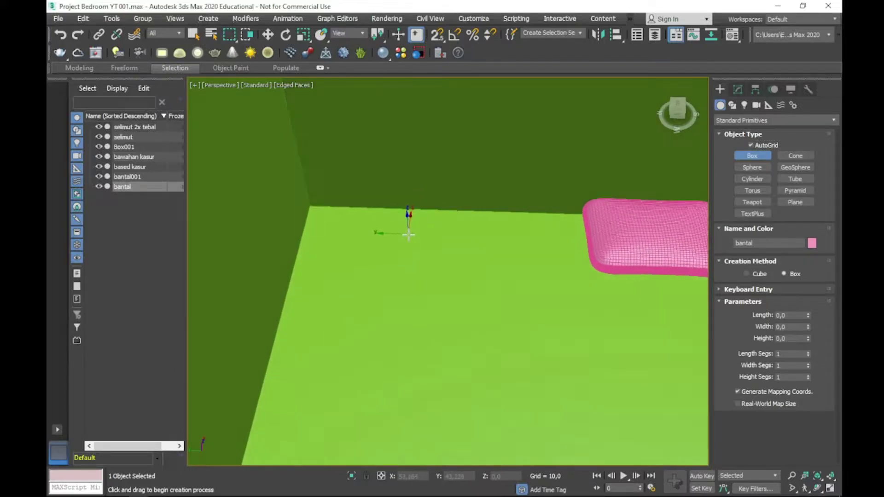
drag(403, 244, 415, 256)
drag(467, 279, 504, 303)
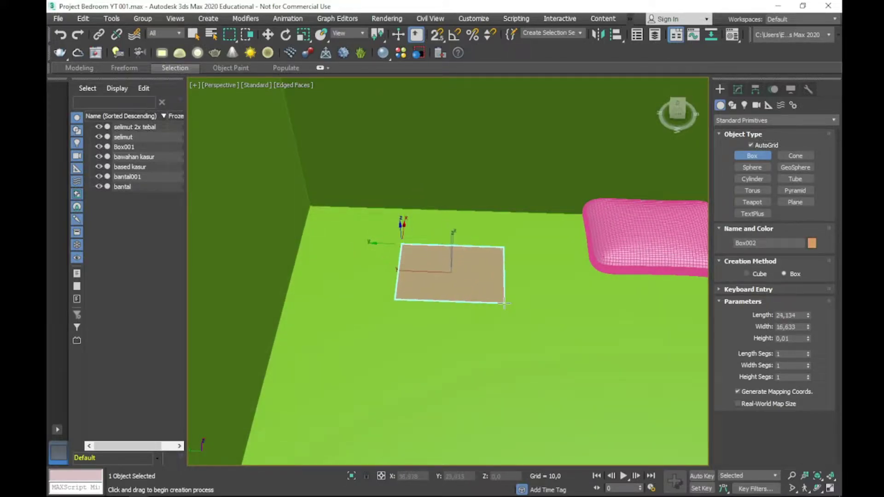
click(507, 290)
- Check the size of the flat plane Box004 in the Preset Bantal file
key(w)
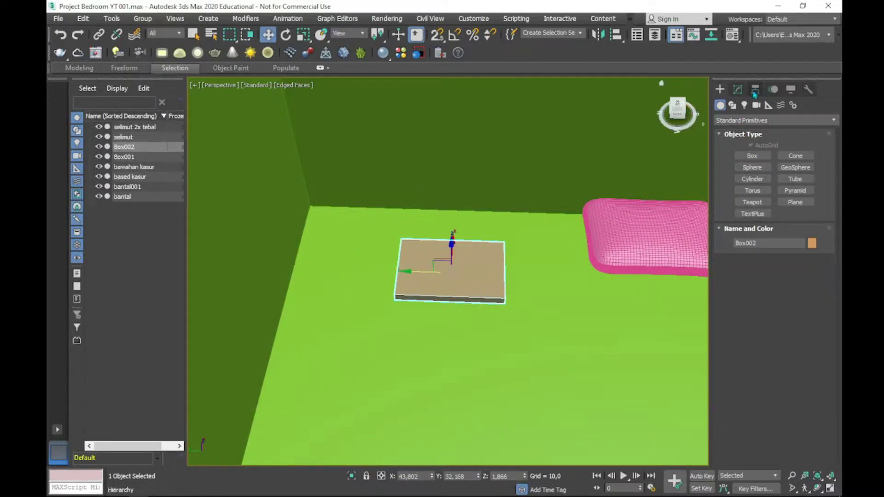
click(737, 89)
key(alt+Tab)
scroll(598, 286, down, 3)
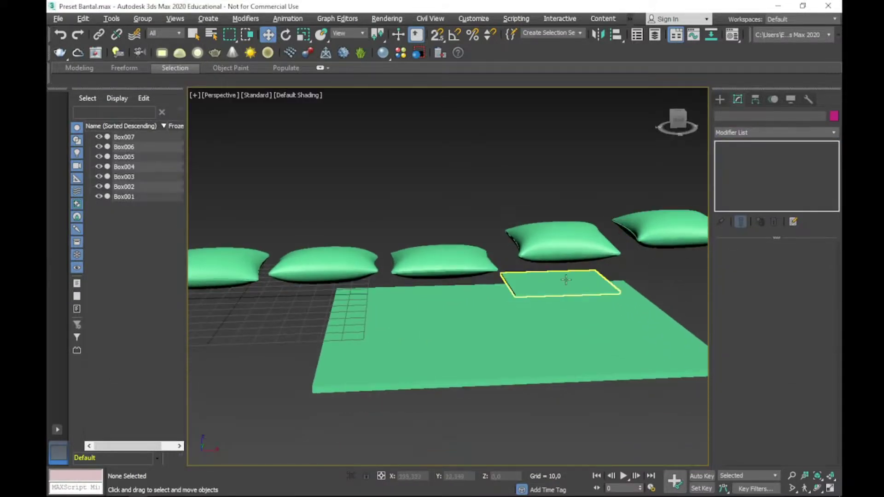
click(567, 278)
scroll(543, 292, up, 5)
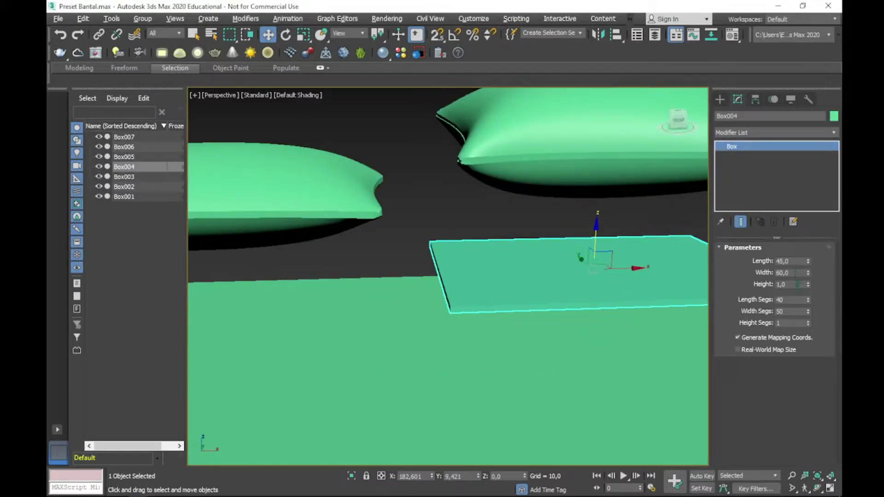
key(alt+Tab)
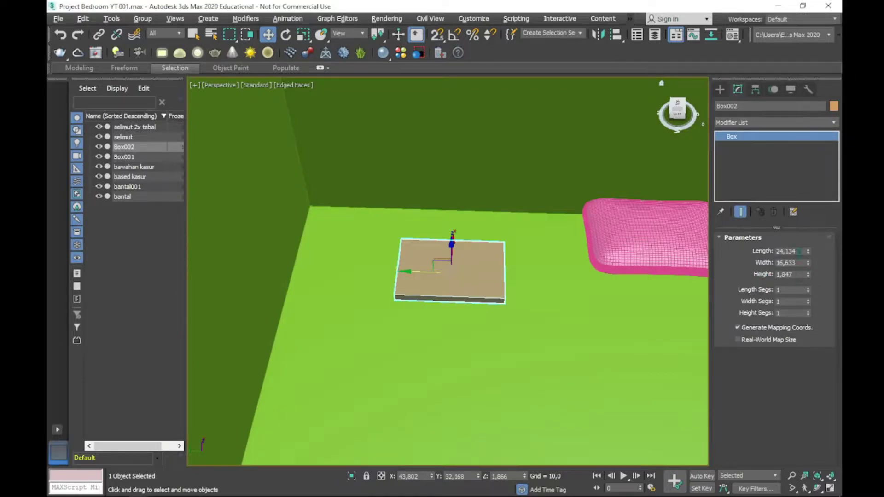
- Set Box002 to Length 45, Width 60 and Height 1.0
double_click(792, 251)
text(45)
key(Return)
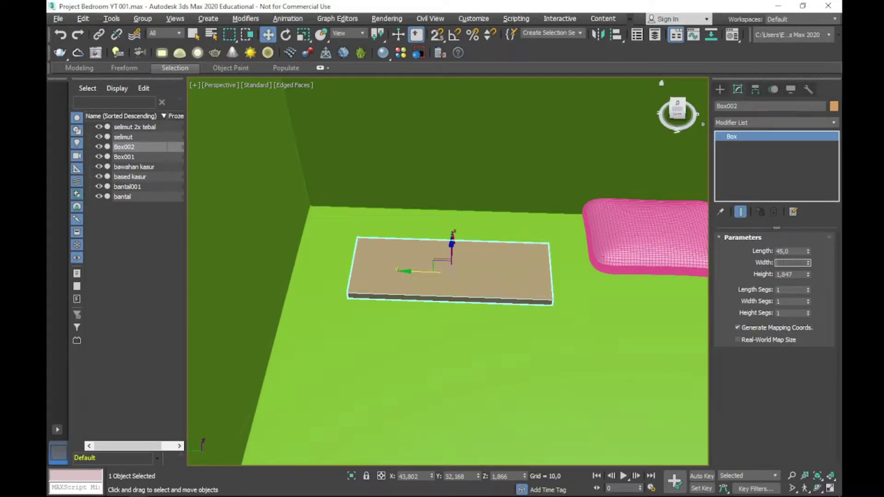
text(60)
key(Return)
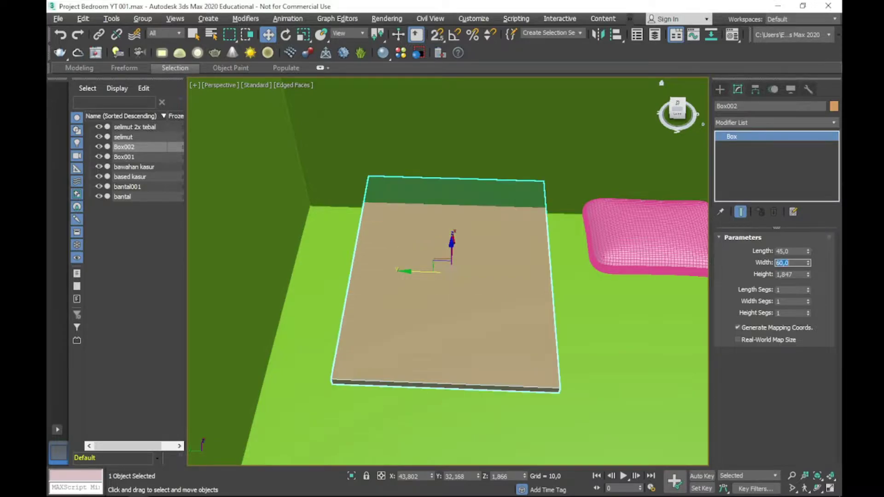
text(1)
key(Return)
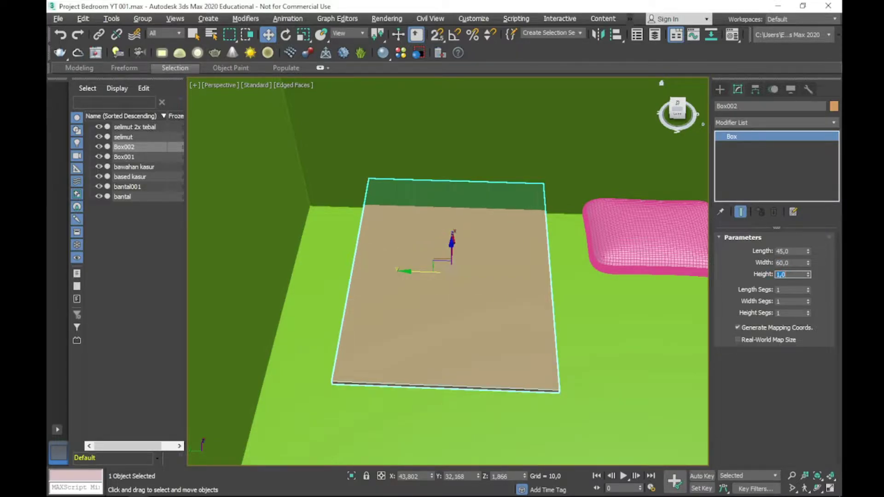
- Orbit to a top-down view of Box002 after rechecking the preset file
mouse_move(570, 298)
alt+middle_down()
mouse_move(509, 321)
mouse_move(530, 352)
mouse_move(448, 302)
mouse_move(585, 278)
mouse_move(542, 275)
mouse_move(541, 289)
mouse_move(506, 258)
mouse_move(624, 318)
alt+middle_up()
key(alt+Tab)
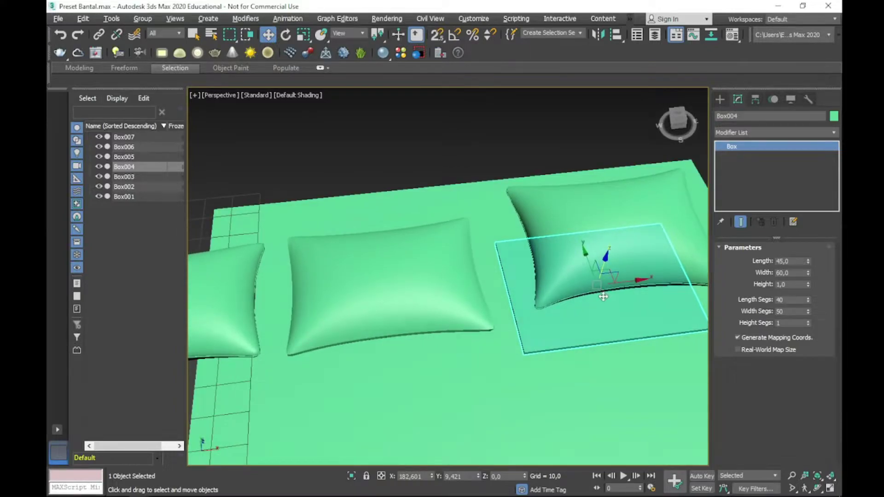
key(alt+Tab)
mouse_move(428, 302)
alt+middle_down()
mouse_move(533, 316)
mouse_move(572, 286)
mouse_move(527, 287)
alt+middle_up()
key(r)
key(e)
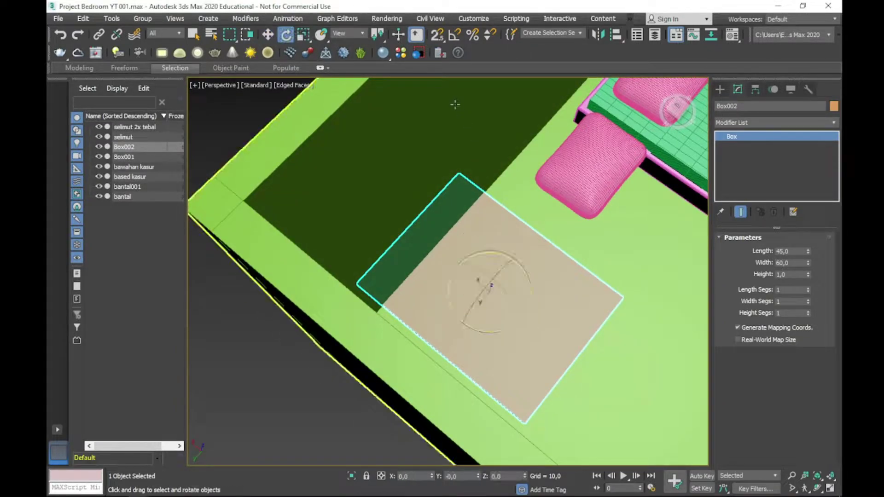
- Turn on Angle Snap and rotate Box002 90° about Z
click(455, 36)
drag(492, 335, 543, 318)
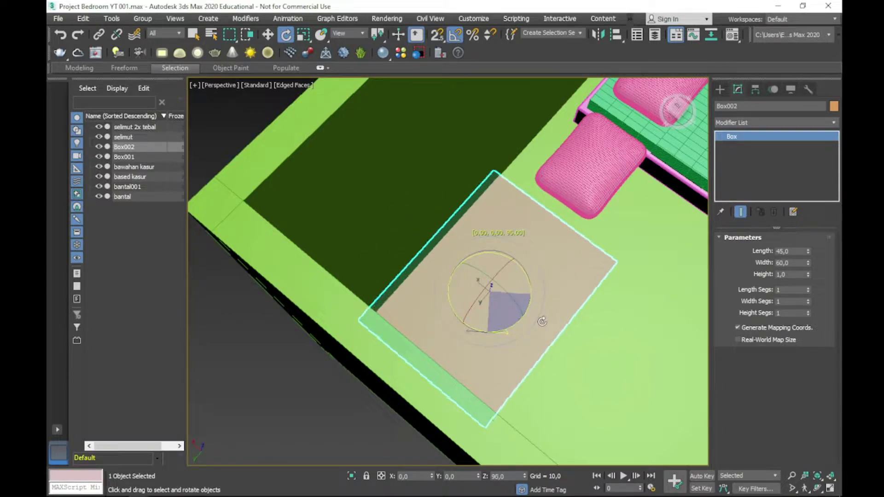
key(w)
alt+middle_drag(543, 321, 486, 253)
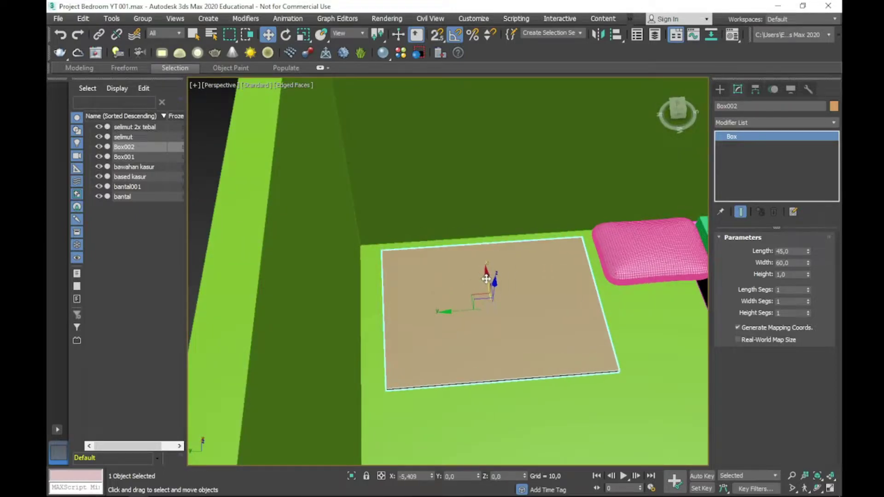
- Give Box002 40 length segments and 50 width segments
key(alt+Tab)
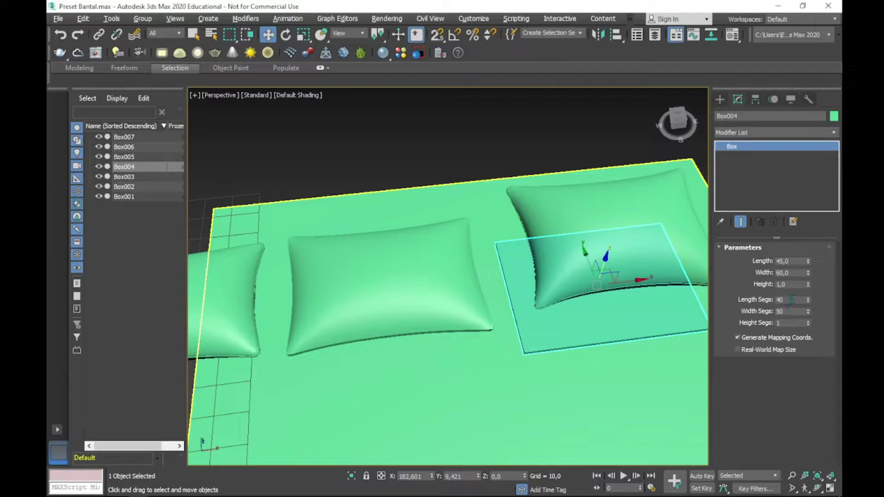
key(alt+Tab)
click(792, 290)
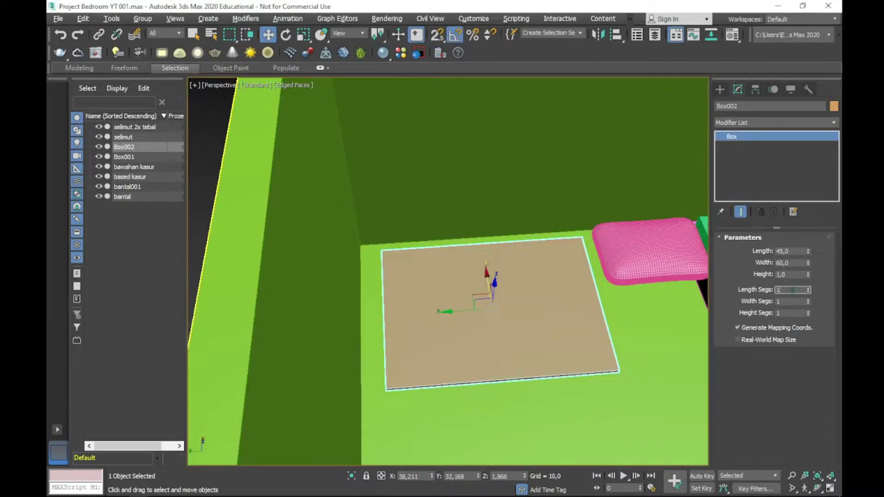
text(4)
key(Return)
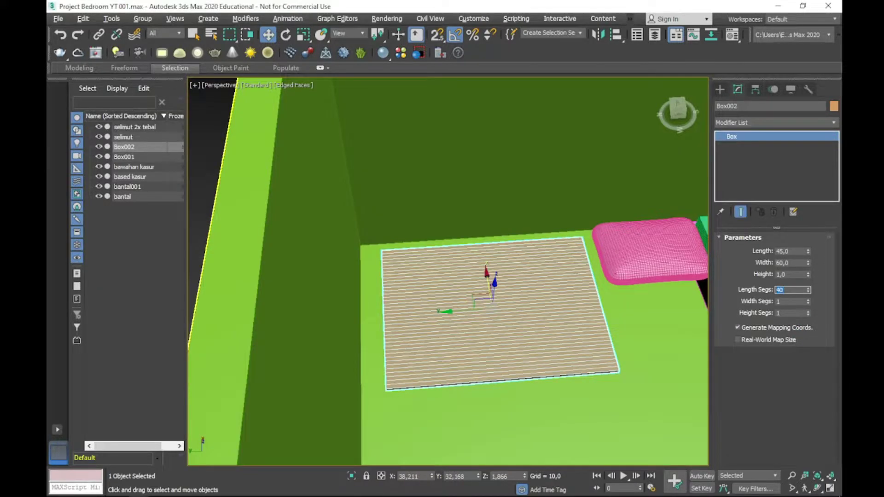
text(0)
key(Return)
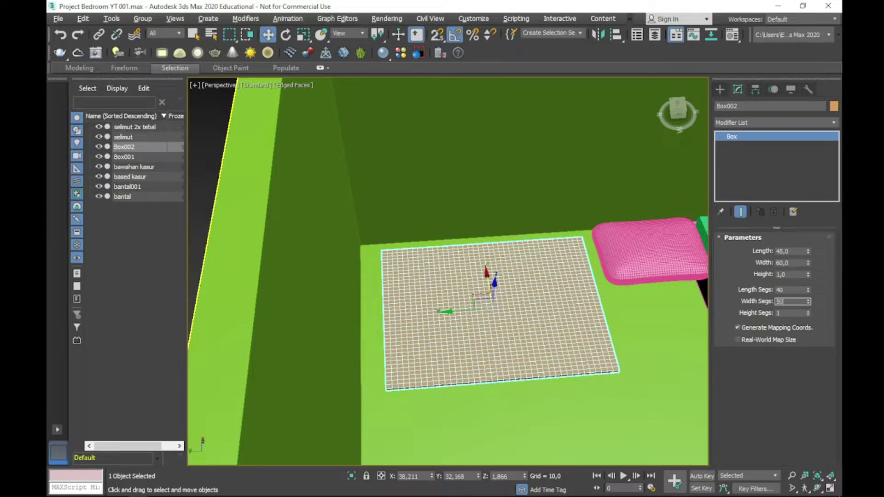
key(Return)
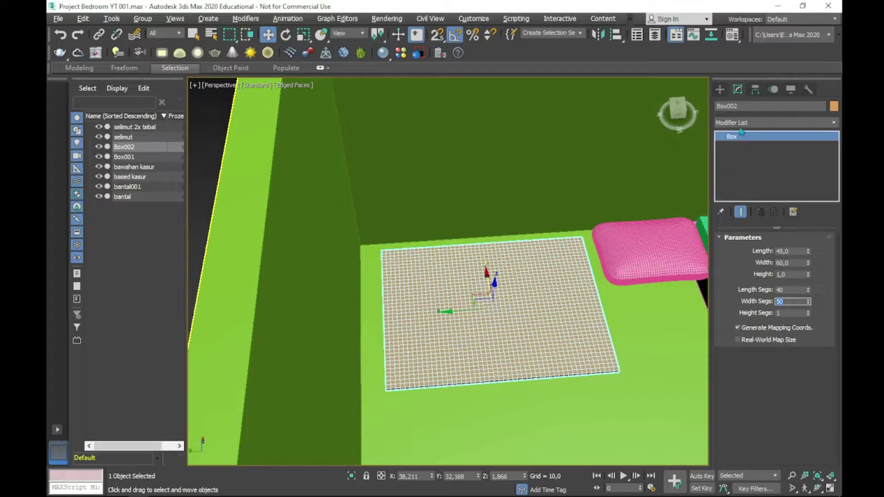
click(742, 122)
- Add a Cloth modifier to Box002 and make it a cloth object with the Cotton preset
text(cl)
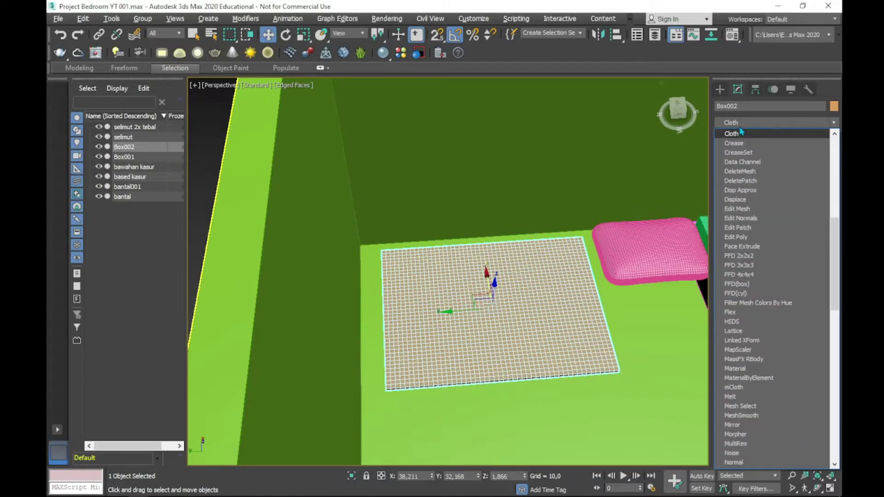
click(742, 133)
click(772, 254)
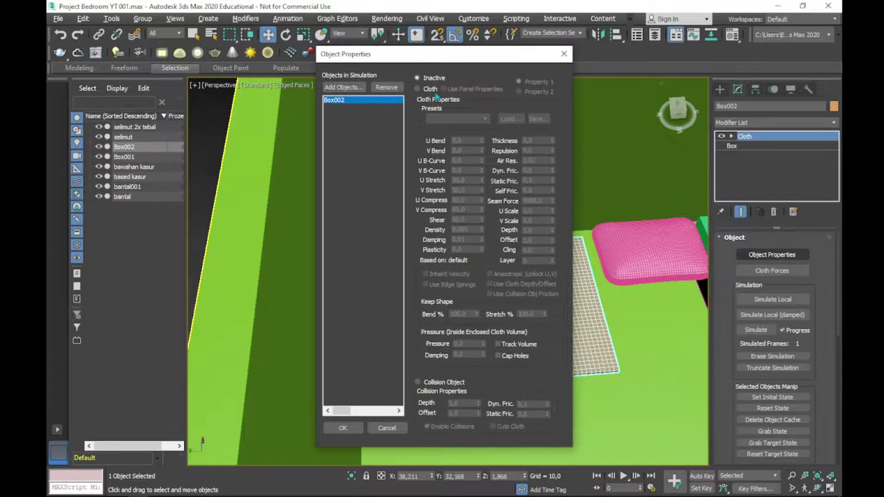
click(421, 90)
click(455, 120)
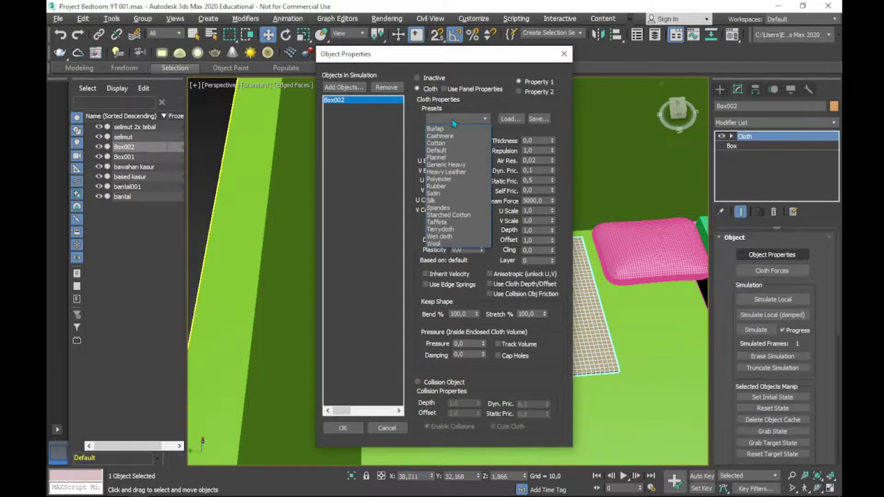
click(452, 144)
text(30)
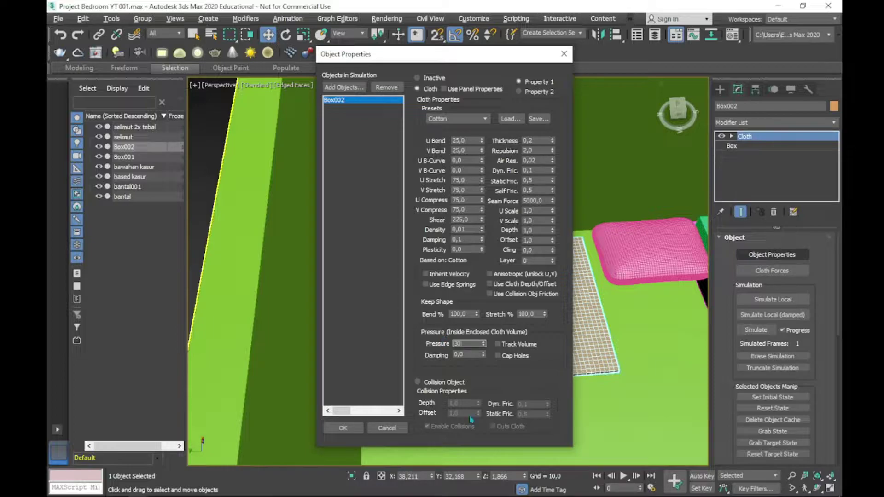
click(343, 430)
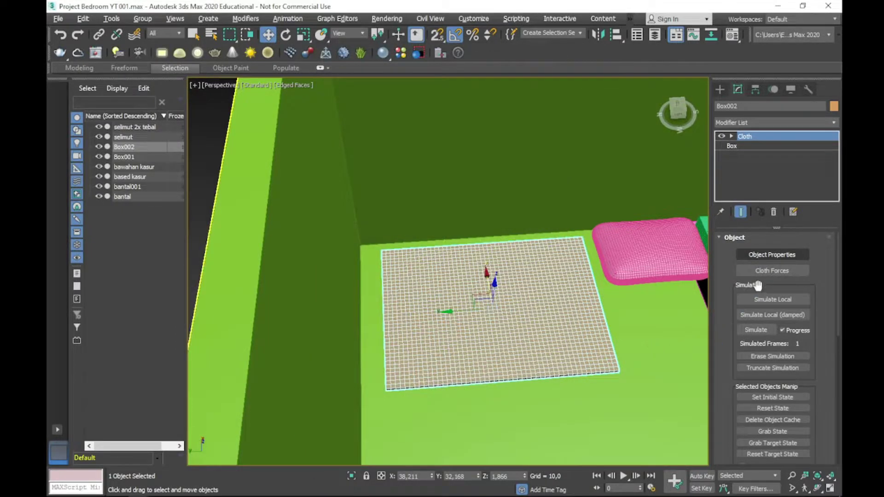
- Run a local cloth simulation, stop it, and lift the inflated pillow above the floor
click(764, 299)
scroll(416, 324, down, 10)
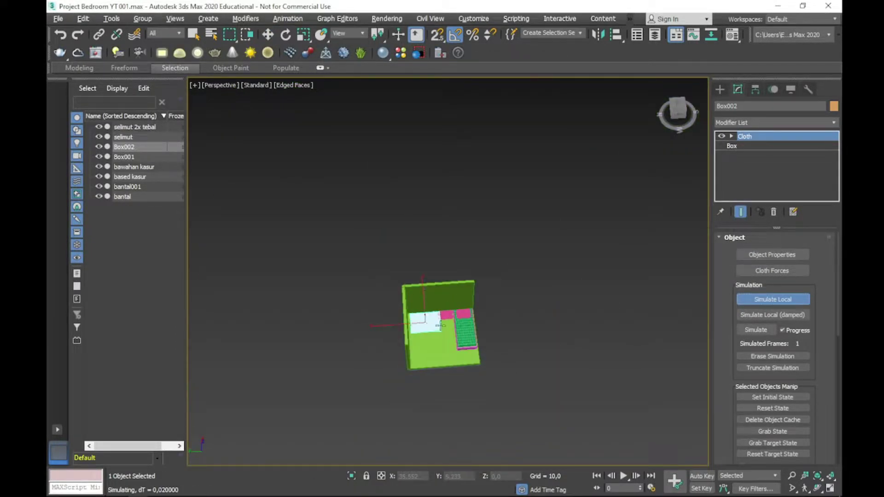
scroll(441, 326, up, 5)
scroll(440, 326, up, 4)
alt+middle_drag(440, 325, 434, 268)
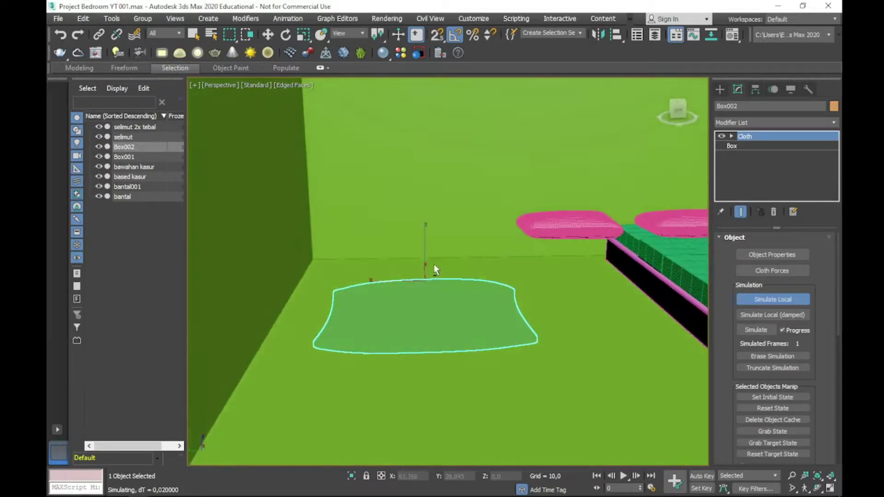
key(Escape)
key(w)
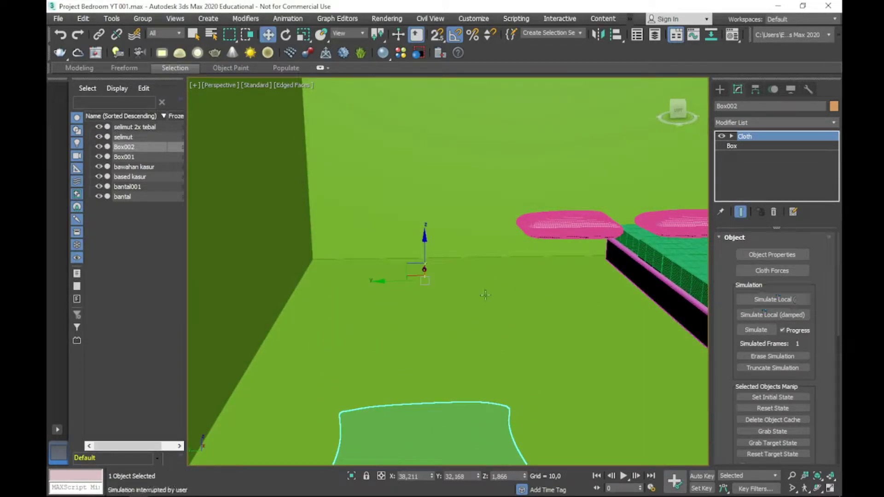
drag(432, 240, 450, 240)
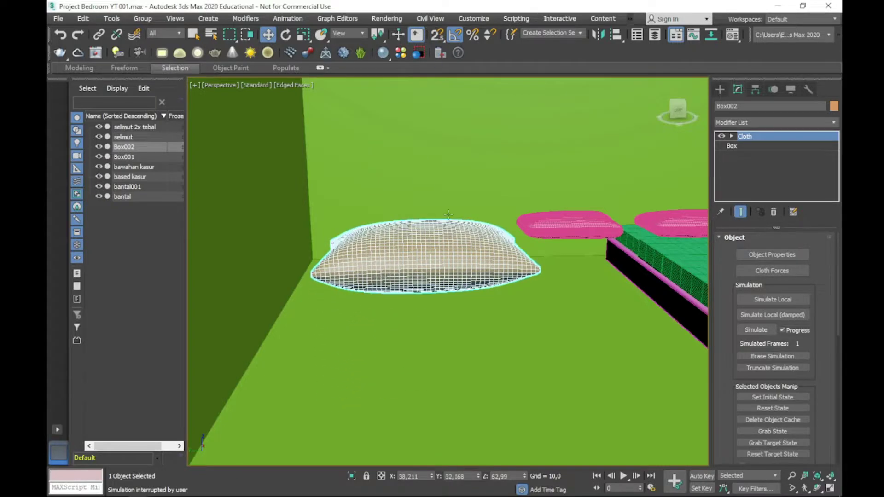
- Collapse the cloth stack and convert the pillow to an Editable Poly
scroll(450, 240, up, 4)
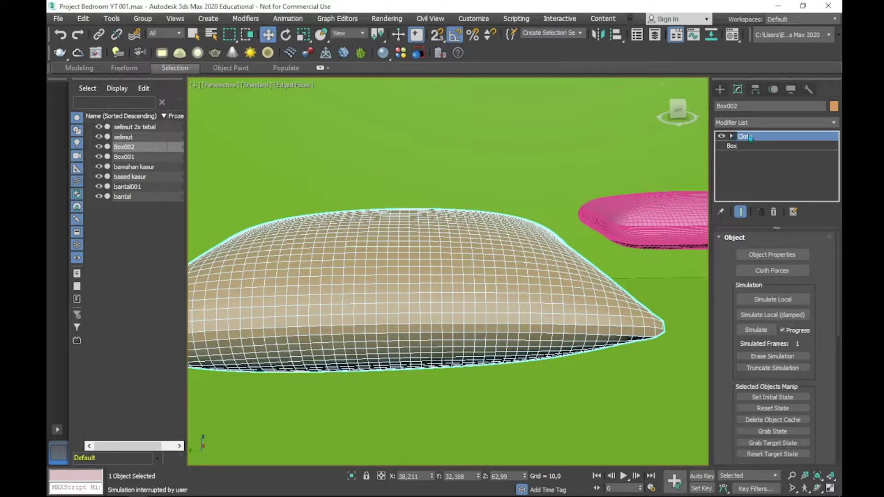
right_click(750, 138)
click(740, 231)
click(498, 299)
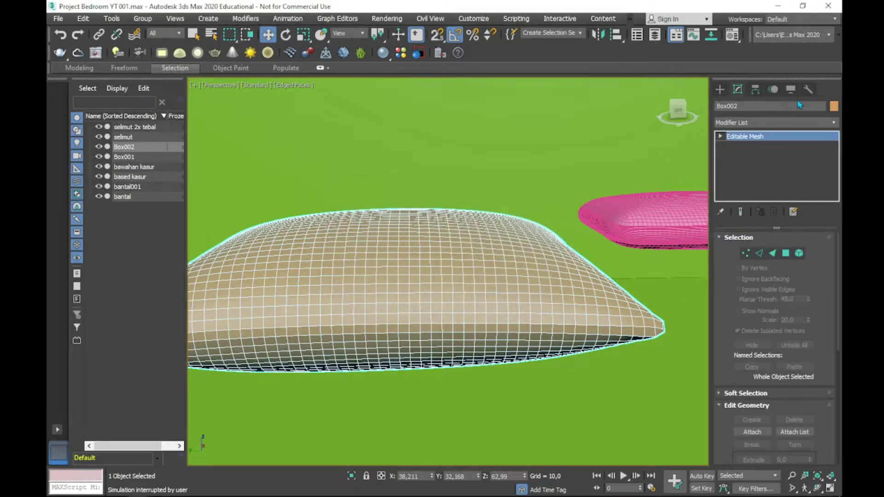
right_click(785, 137)
click(762, 221)
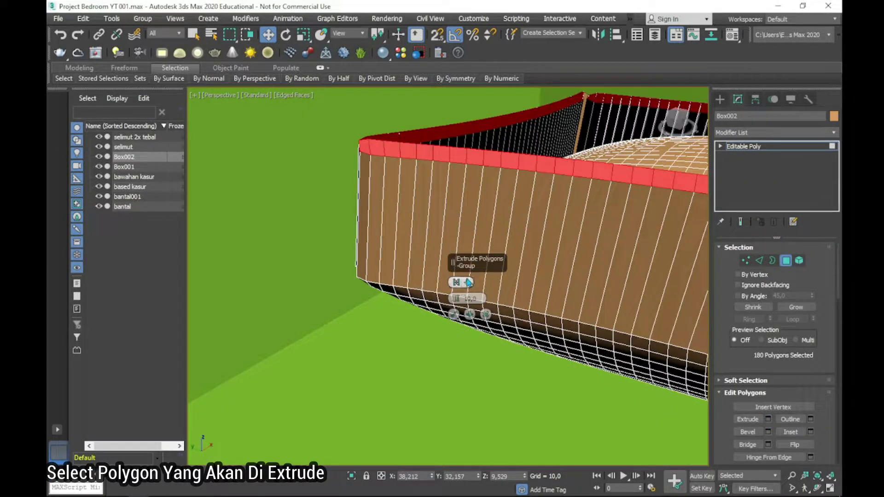
- Extrude the pillow's rim polygons inward with a negative height to form a seam
click(468, 283)
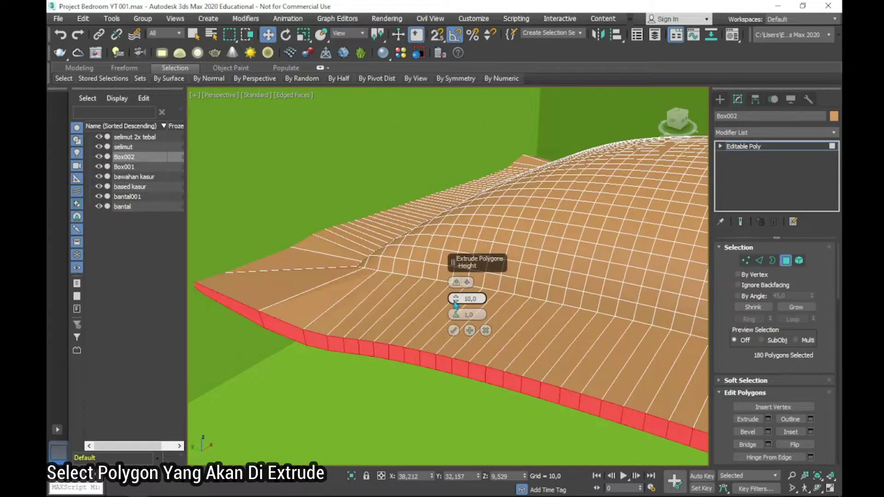
drag(455, 301, 470, 331)
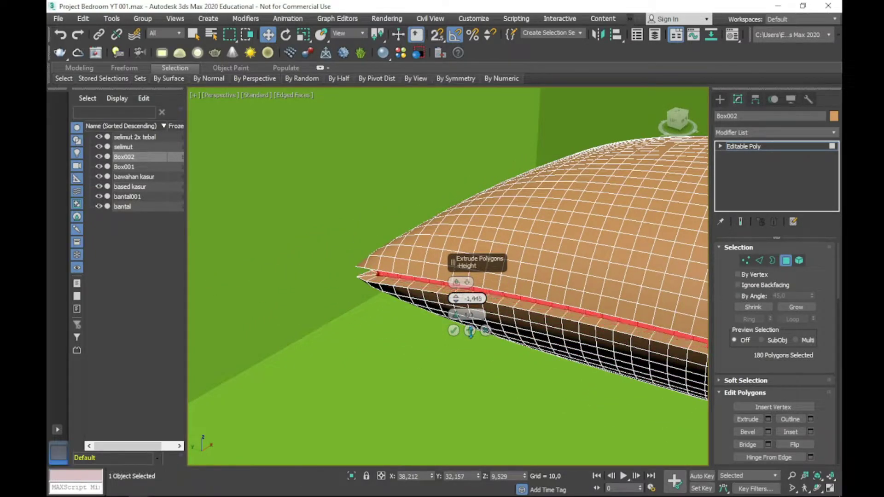
click(453, 331)
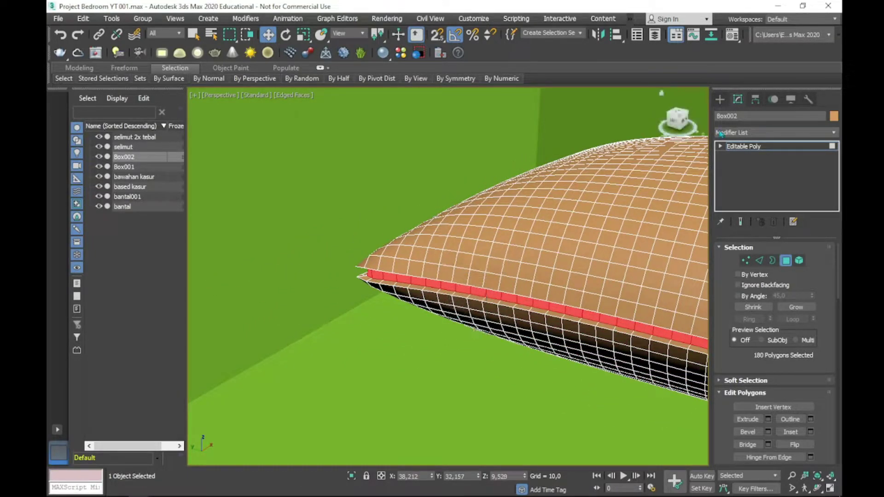
click(764, 146)
- Centre the pillow's pivot on the object using Affect Pivot Only
key(F4)
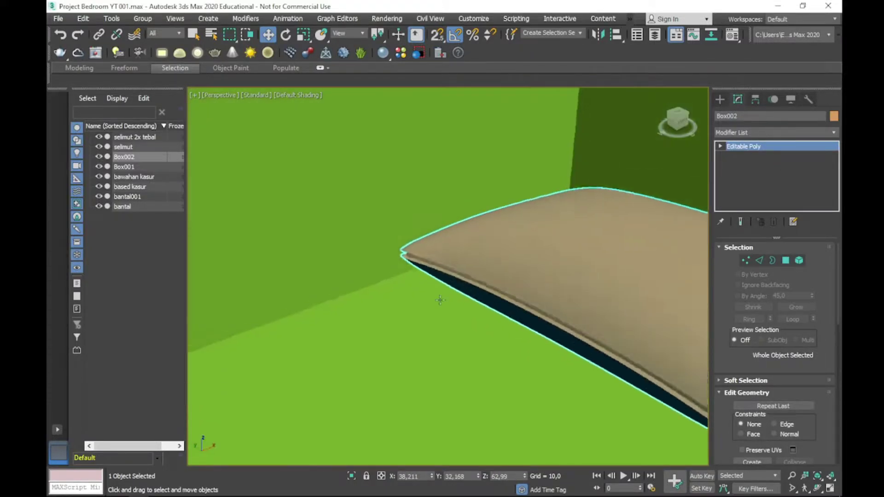
scroll(538, 300, up, 3)
alt+middle_drag(537, 300, 506, 317)
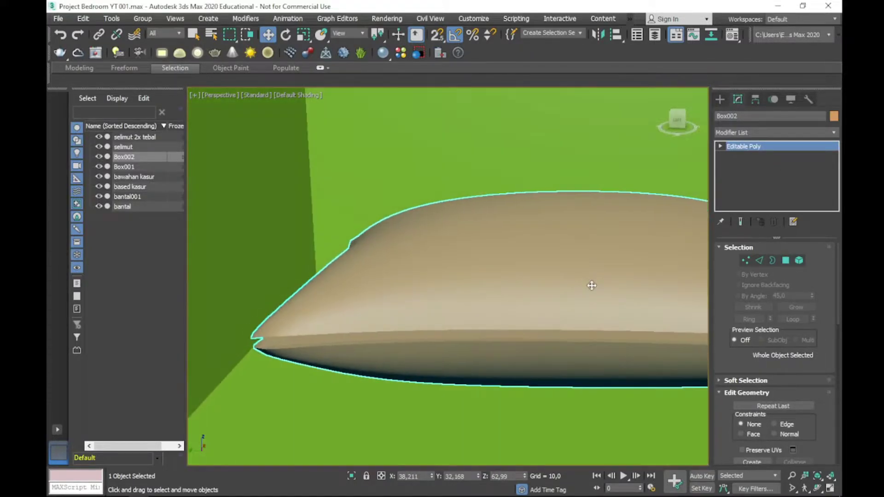
scroll(506, 318, down, 3)
scroll(448, 332, down, 2)
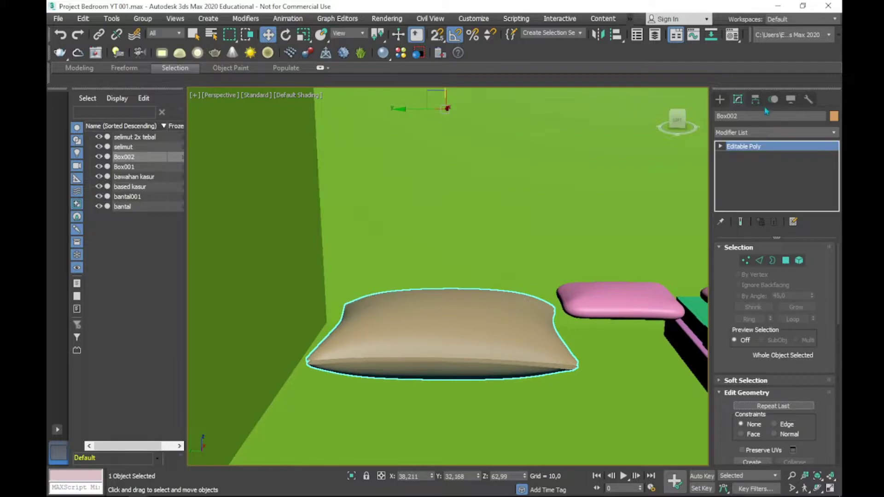
scroll(451, 282, down, 3)
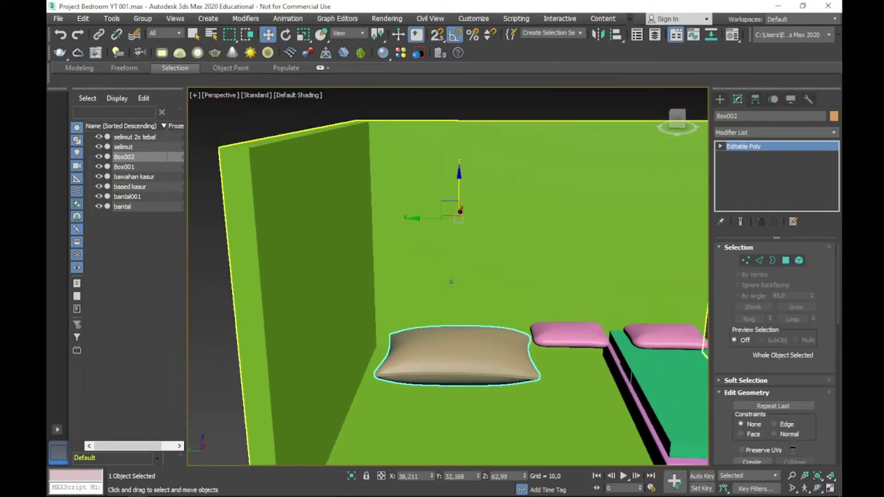
click(755, 100)
click(772, 176)
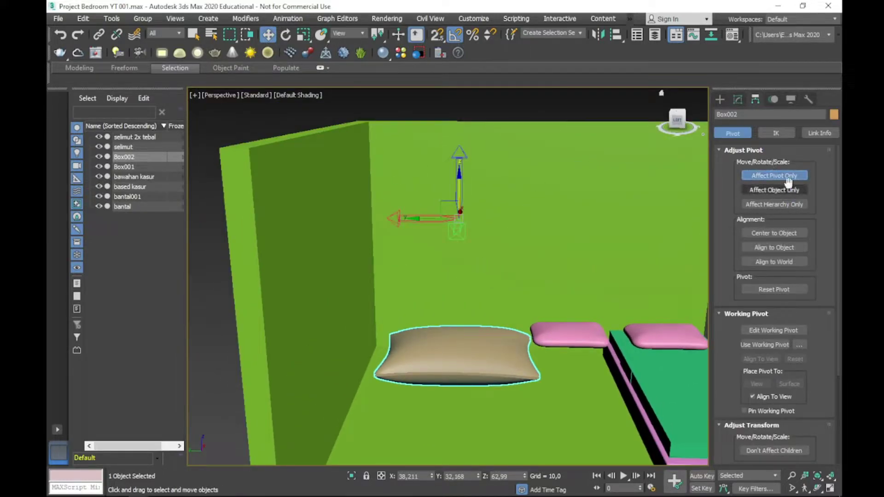
click(778, 234)
click(774, 176)
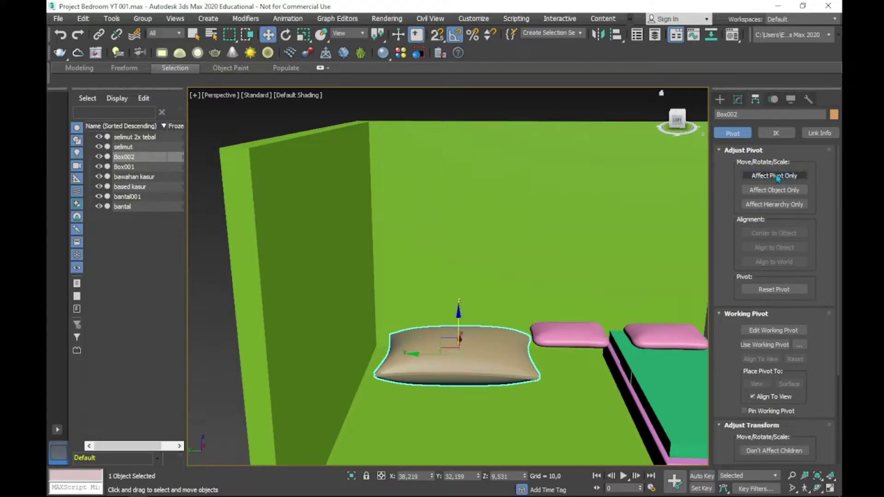
- Scale the pillow down, move it onto the bed, and delete the pink pillow bantal
scroll(617, 308, up, 3)
scroll(617, 308, up, 3)
scroll(616, 308, down, 2)
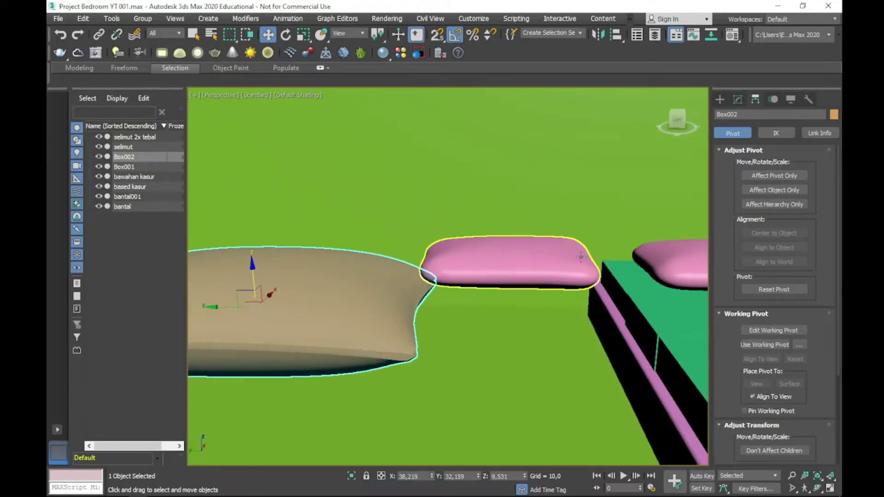
key(r)
scroll(349, 295, up, 3)
scroll(349, 289, up, 3)
drag(349, 288, 372, 301)
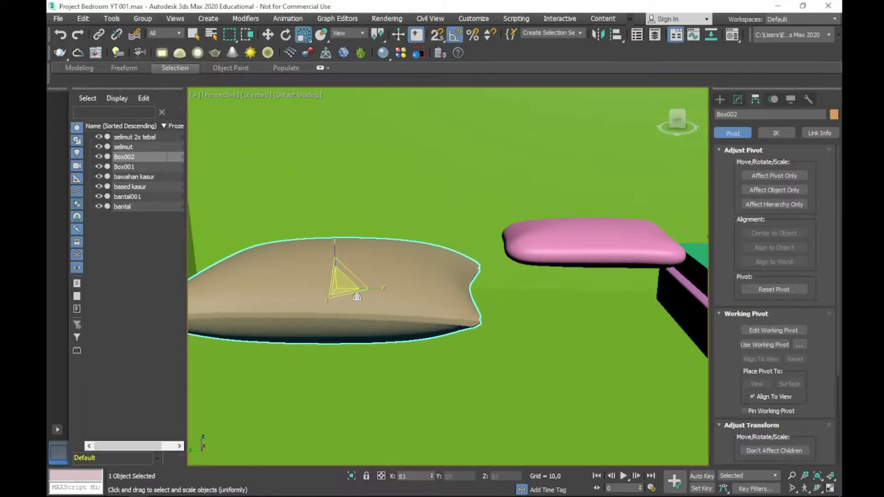
key(w)
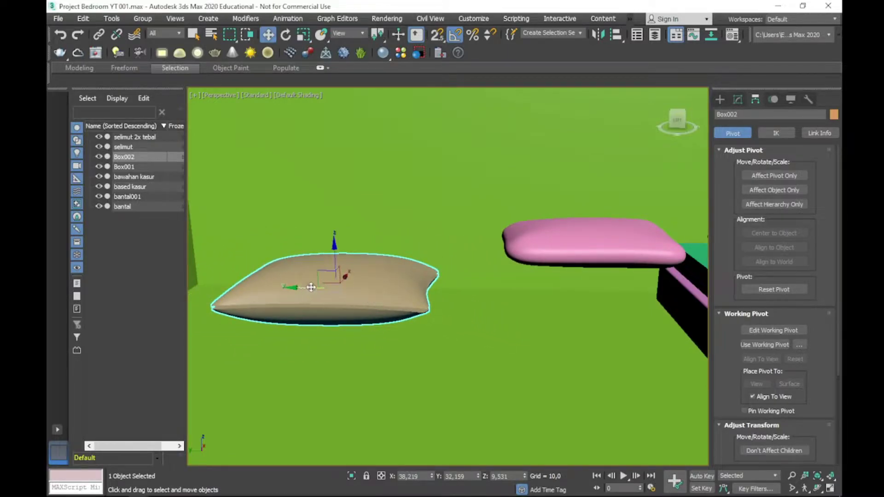
drag(311, 288, 617, 295)
alt+middle_drag(517, 326, 465, 334)
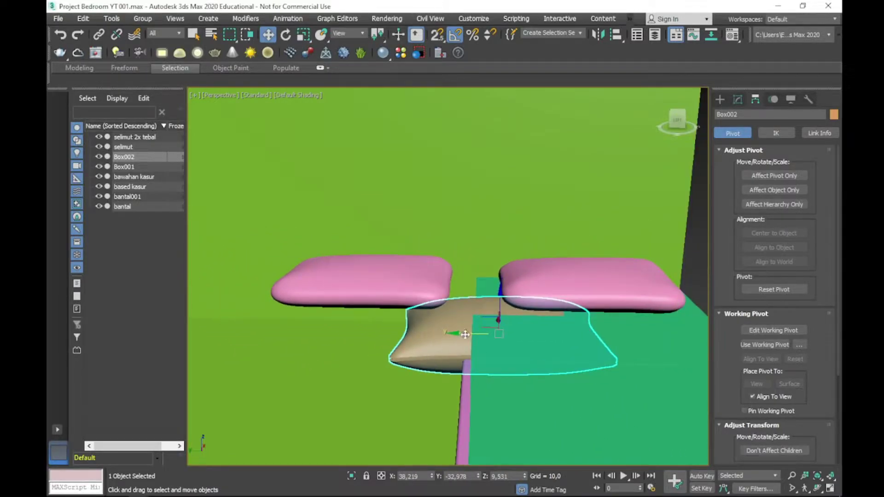
drag(465, 334, 542, 339)
alt+middle_drag(542, 339, 592, 358)
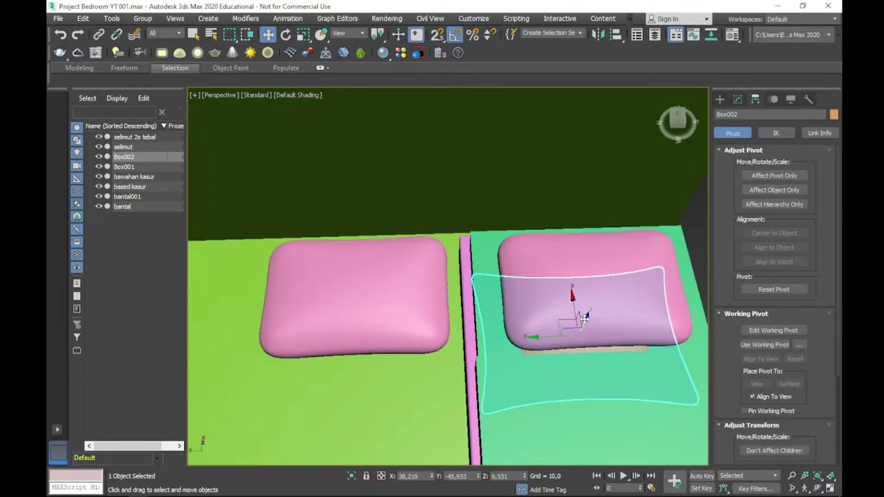
drag(585, 319, 603, 311)
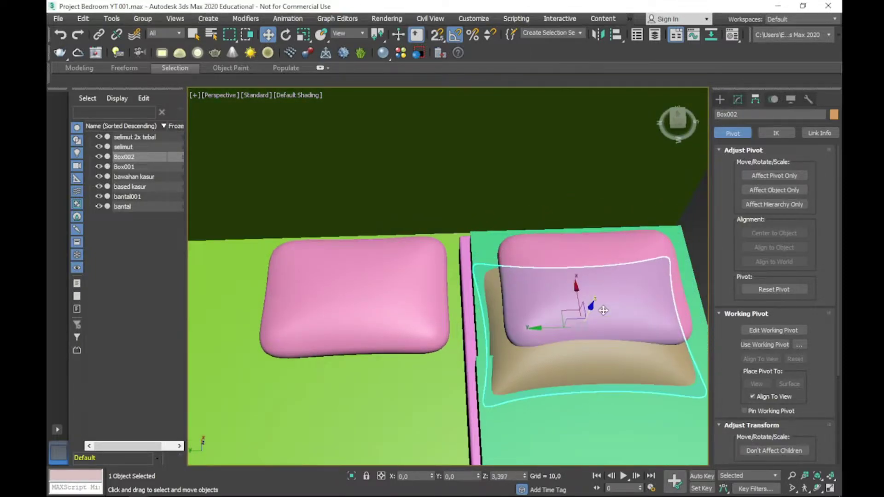
click(585, 254)
key(Delete)
- Adjust the pillow's height so it rests just on the mattress in Perspective view
click(570, 305)
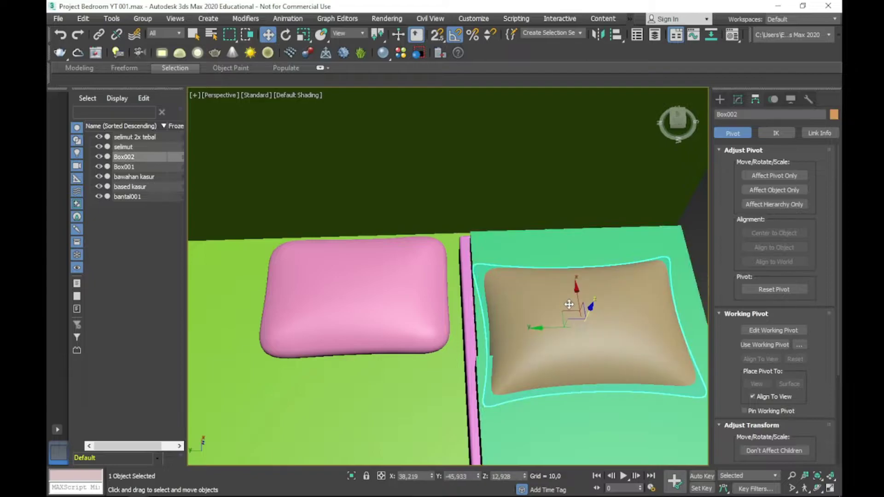
mouse_move(570, 305)
alt+middle_down()
mouse_move(633, 297)
mouse_move(555, 328)
alt+middle_up()
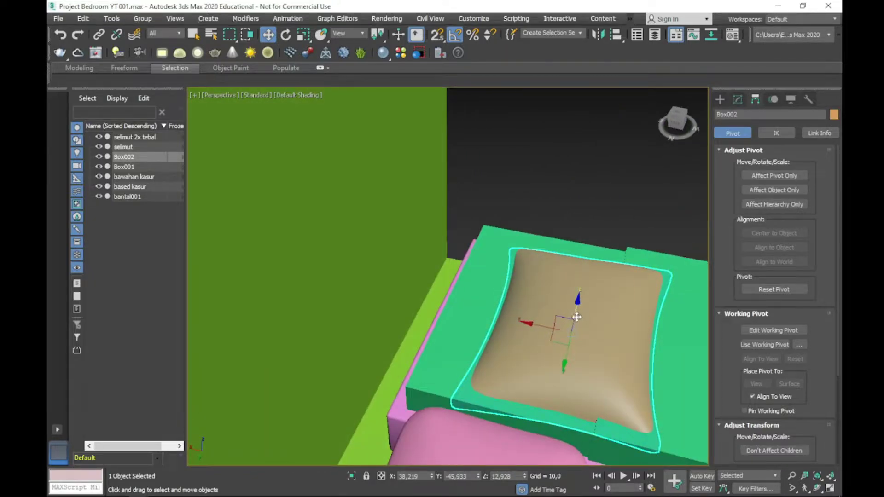
drag(576, 317, 580, 278)
mouse_move(547, 287)
alt+middle_down()
mouse_move(529, 289)
mouse_move(533, 316)
mouse_move(504, 282)
alt+middle_up()
scroll(529, 246, up, 3)
key(F4)
key(F4)
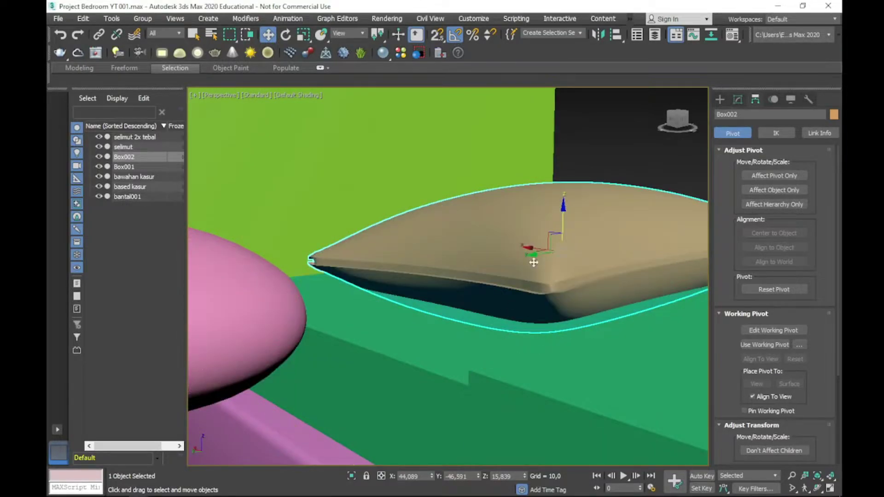
drag(565, 217, 564, 197)
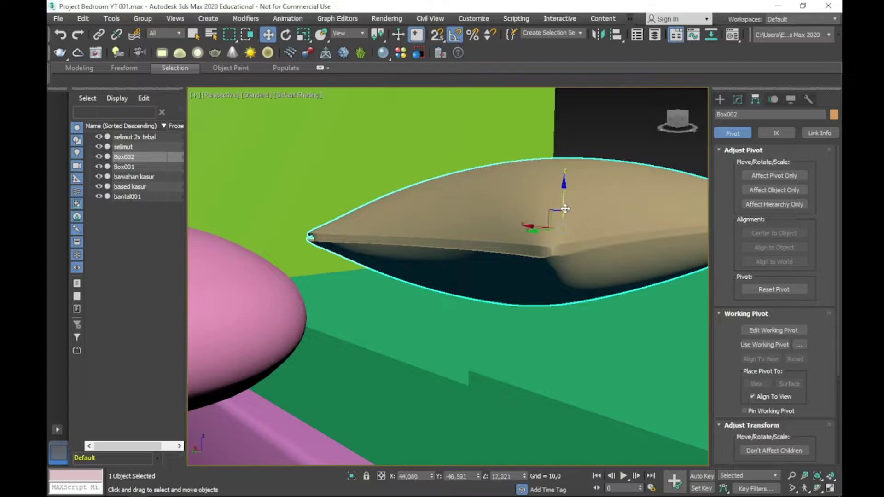
key(F4)
scroll(565, 209, down, 5)
mouse_move(519, 298)
alt+middle_down()
mouse_move(509, 339)
mouse_move(552, 366)
alt+middle_up()
- Nudge the pillow along the bed in Top view to X 44,089, Y -47,849, Z 17,221
key(t)
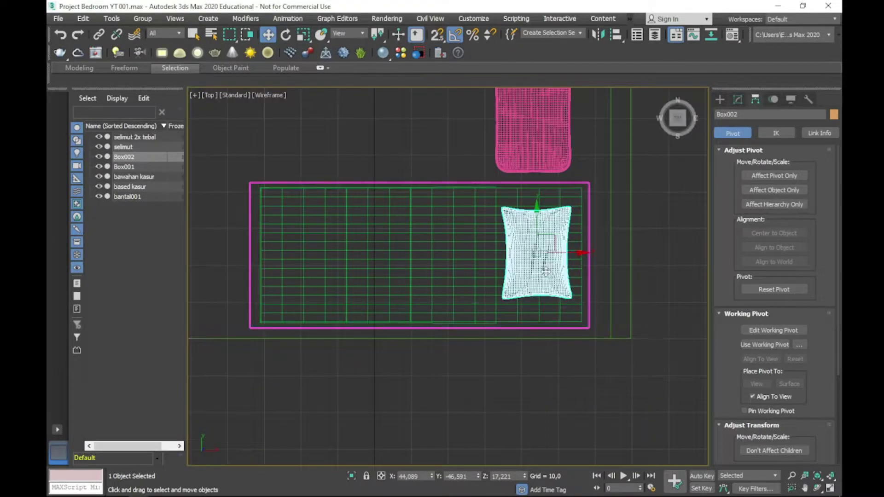
scroll(545, 271, up, 2)
drag(534, 201, 534, 206)
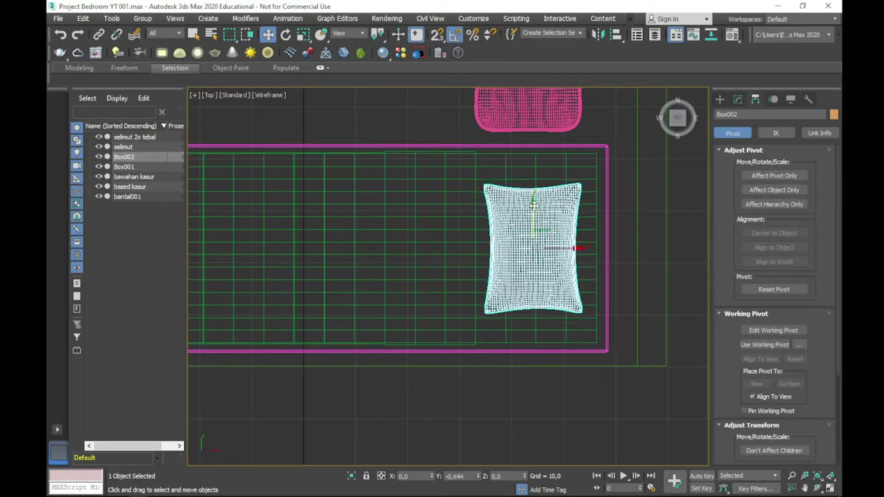
key(F3)
scroll(533, 256, up, 3)
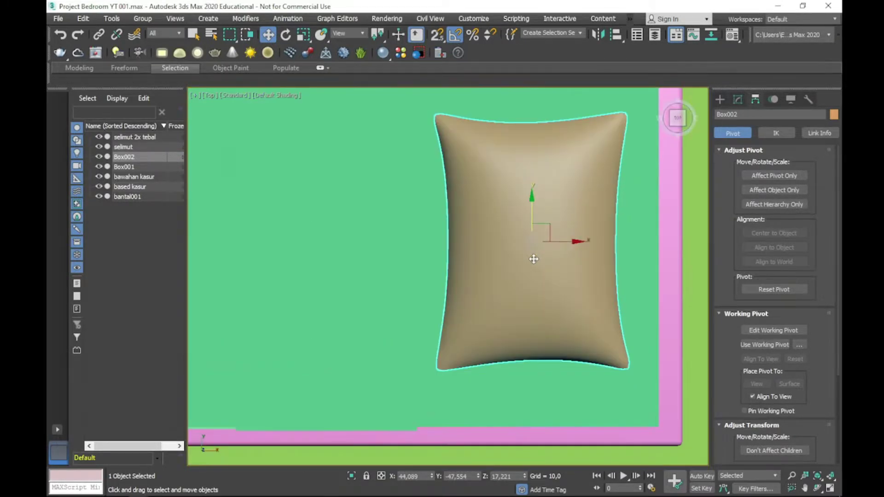
key(F3)
scroll(526, 253, up, 2)
drag(535, 194, 535, 200)
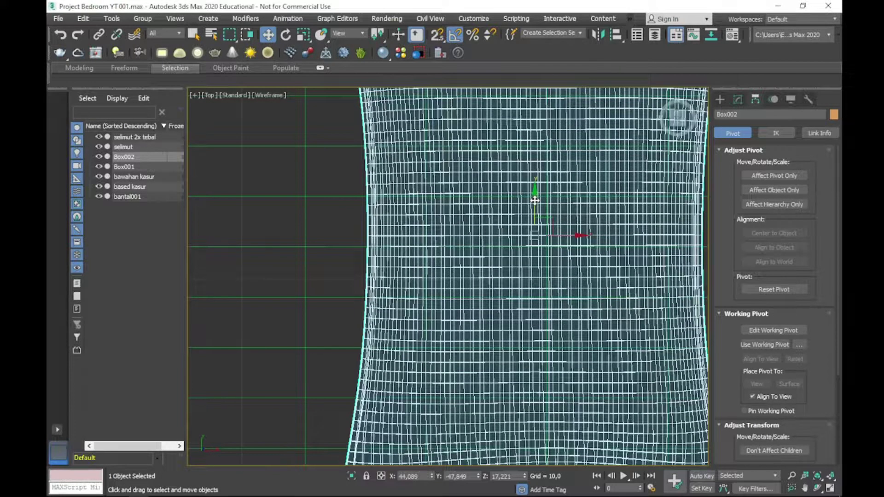
key(p)
mouse_move(534, 200)
alt+middle_down()
mouse_move(592, 278)
mouse_move(590, 254)
alt+middle_up()
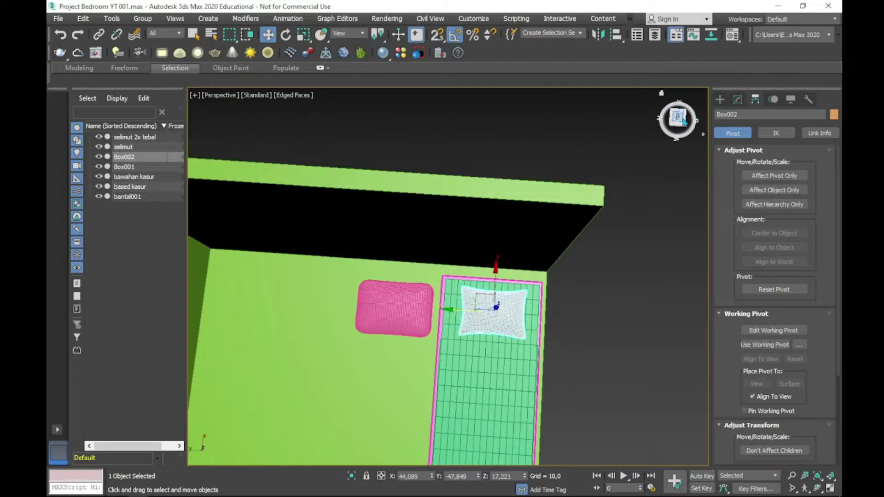
- Fine-tune Box002's position on the bed from the top view
click(684, 122)
click(588, 312)
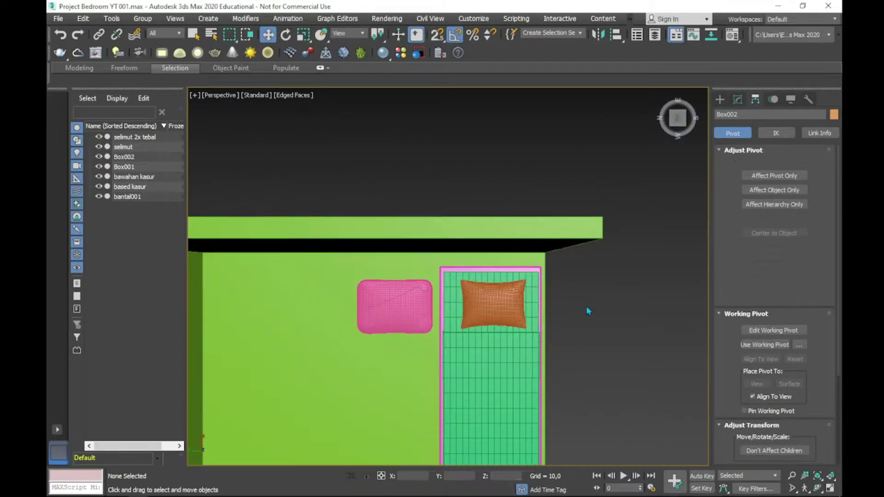
click(464, 305)
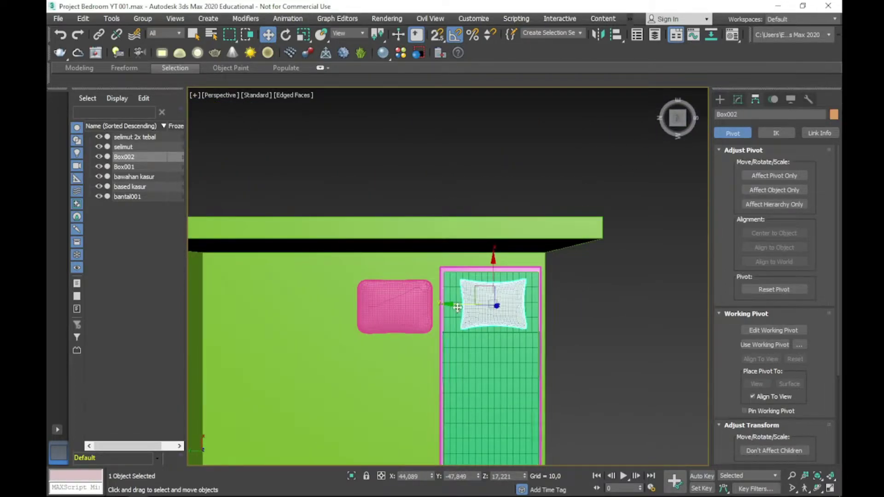
drag(457, 308, 455, 308)
click(618, 312)
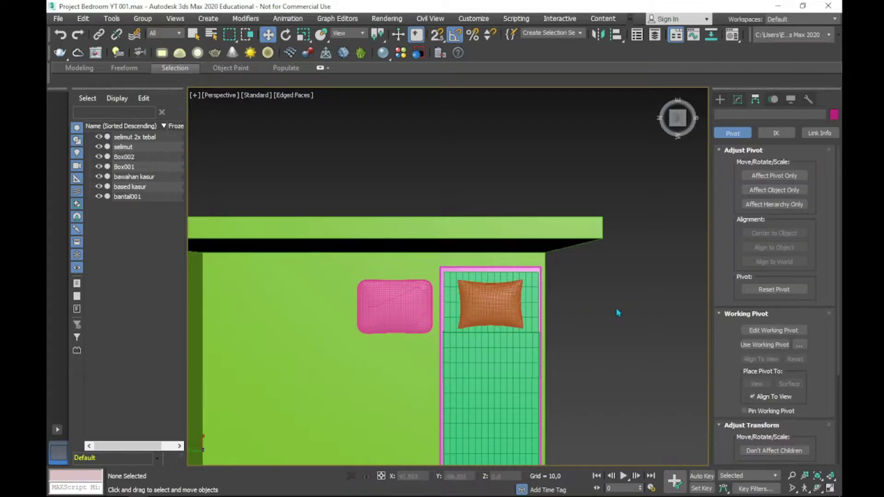
click(490, 311)
drag(468, 306, 468, 306)
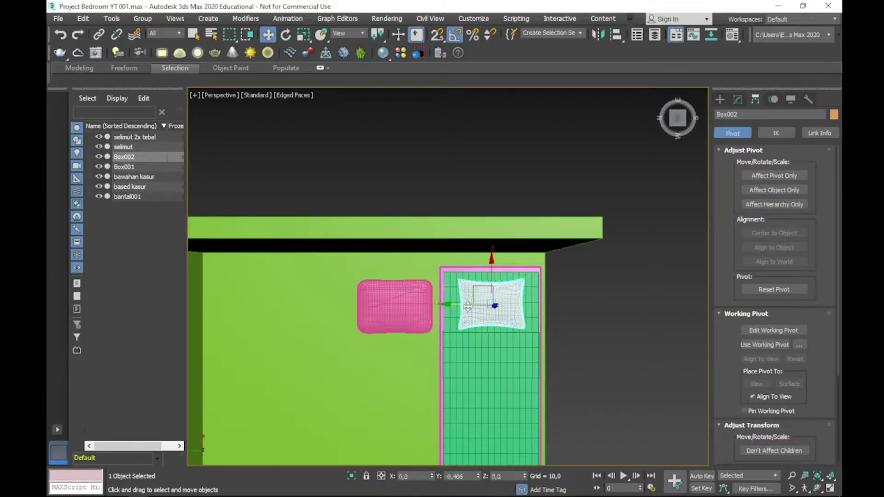
click(602, 299)
click(490, 300)
key(r)
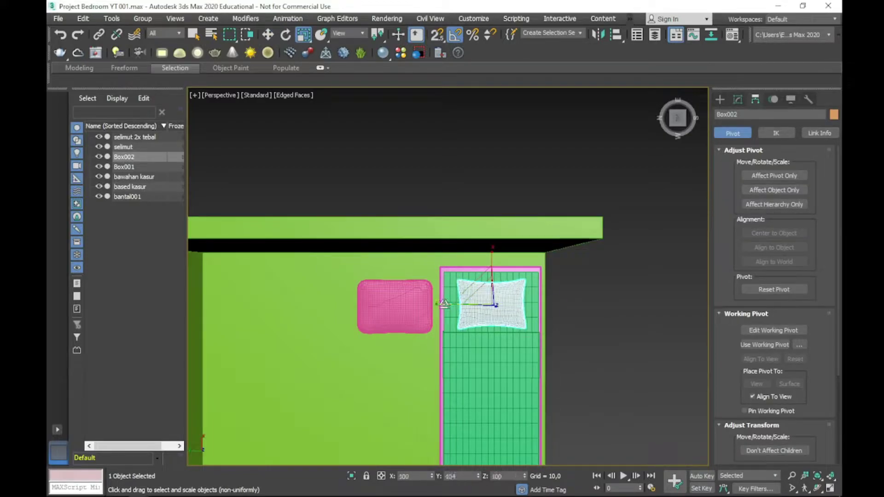
click(641, 320)
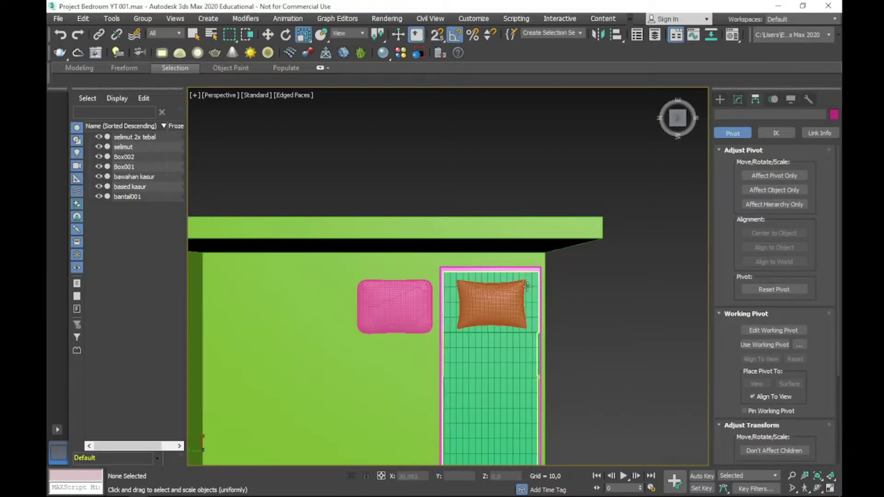
- Delete the pink pillow bantal001 and view the whole room
alt+middle_drag(552, 317, 575, 239)
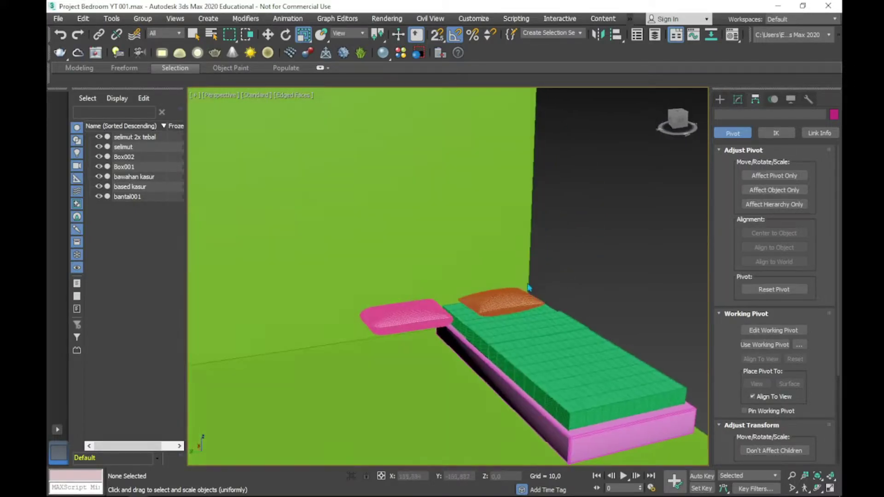
scroll(516, 300, up, 3)
click(283, 323)
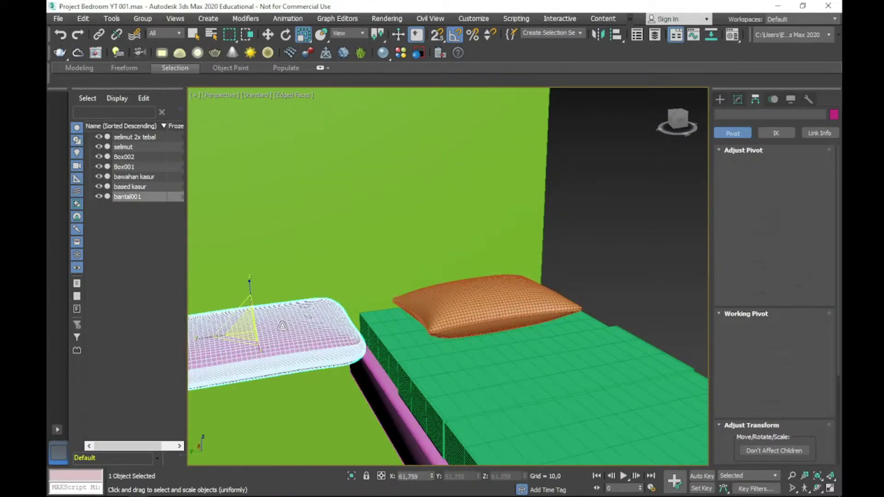
scroll(364, 263, up, 4)
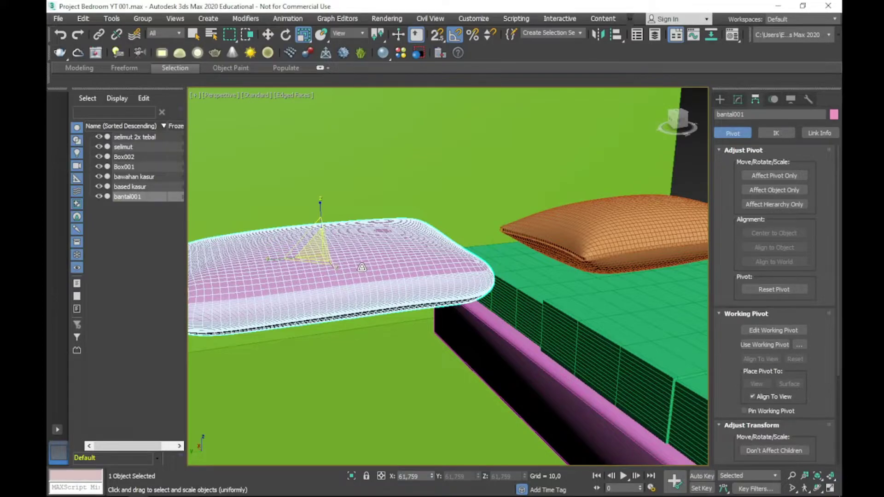
key(Delete)
scroll(359, 262, down, 5)
alt+middle_drag(364, 267, 369, 295)
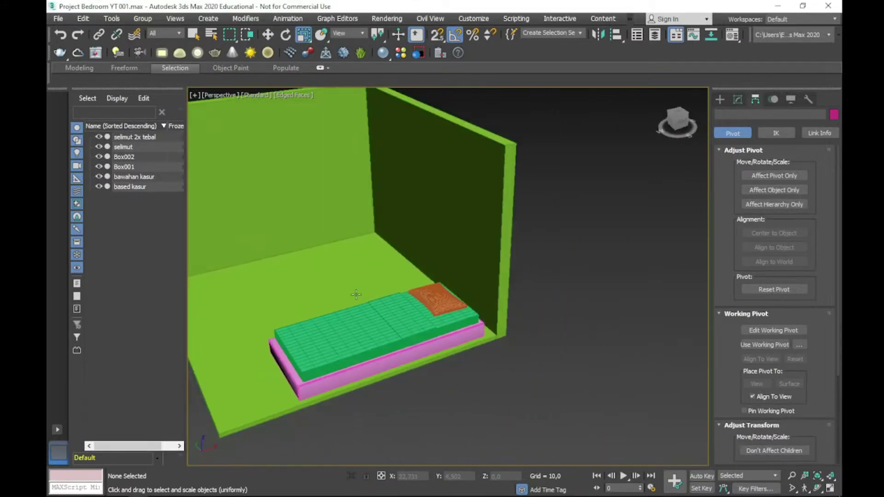
scroll(374, 284, up, 5)
key(alt+Tab)
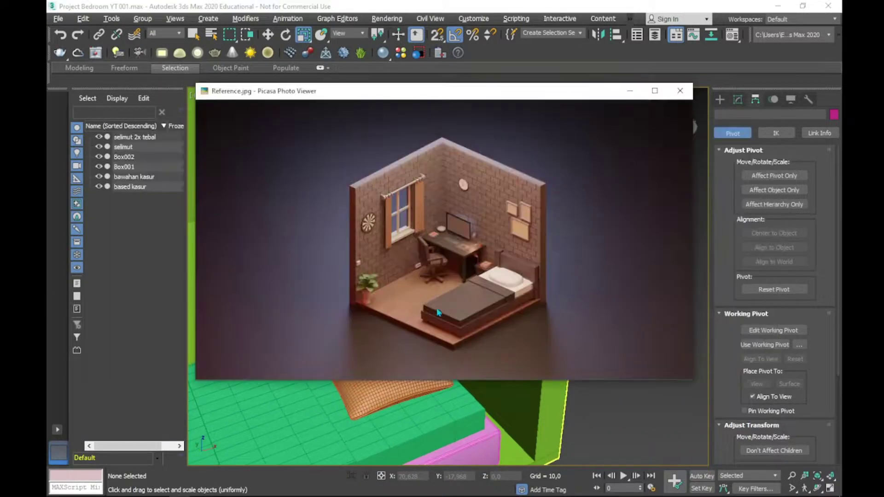
scroll(510, 278, up, 3)
scroll(553, 295, up, 2)
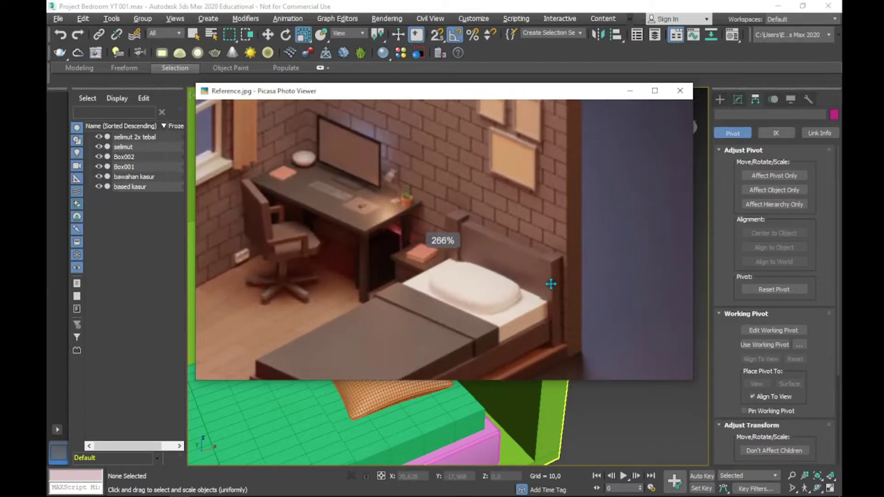
drag(567, 296, 494, 189)
scroll(450, 260, down, 2)
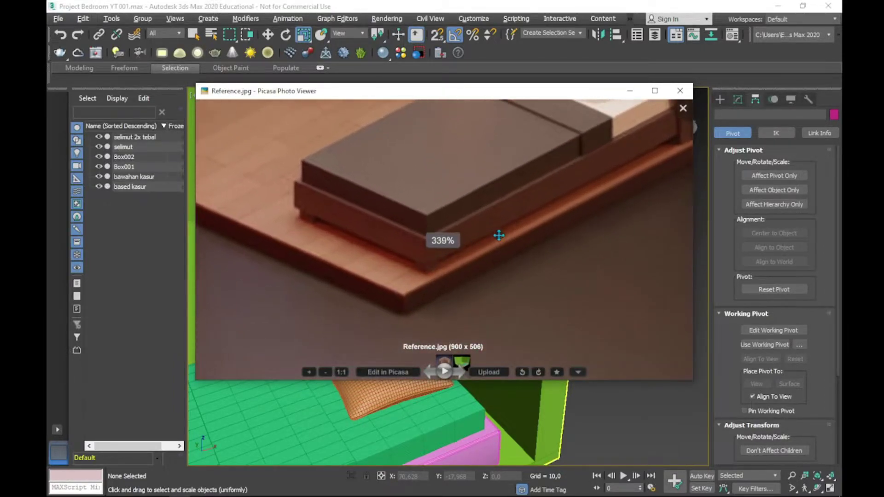
scroll(499, 233, down, 1)
scroll(592, 203, down, 2)
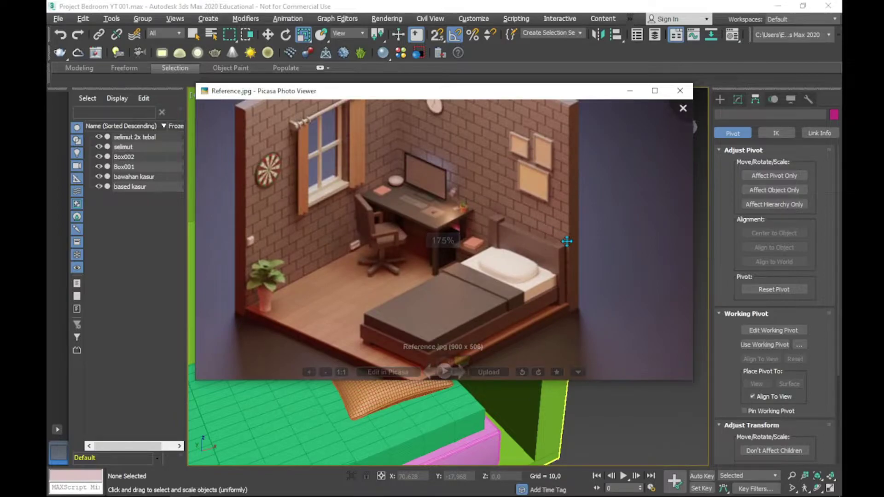
key(alt+Tab)
- Draw a new box beside the bed and raise it into a tall panel, Box003
alt+middle_drag(493, 340, 567, 354)
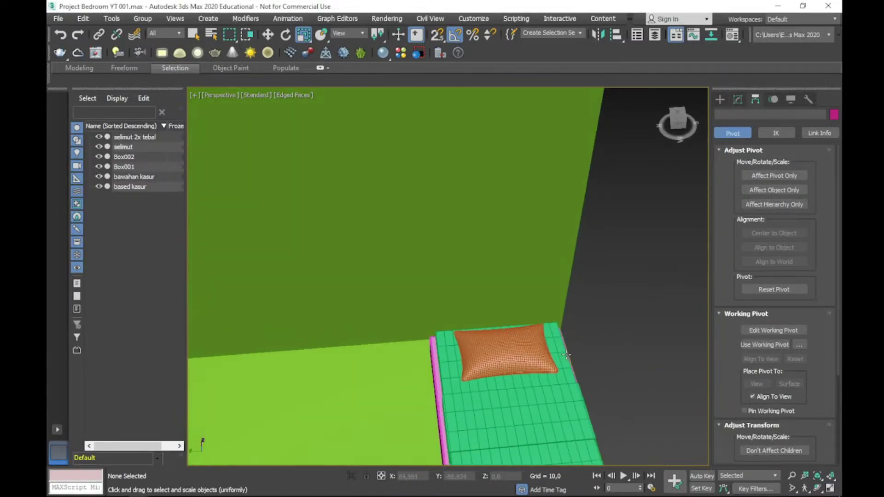
click(719, 99)
click(752, 165)
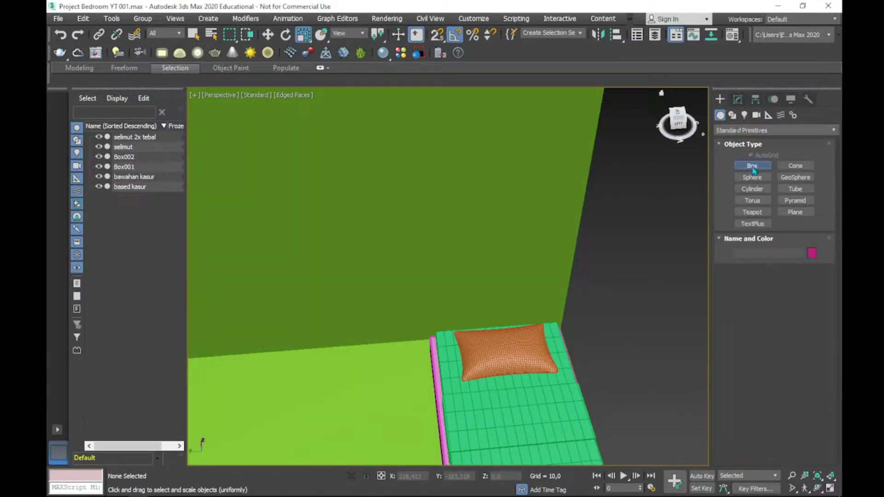
alt+middle_drag(547, 282, 419, 303)
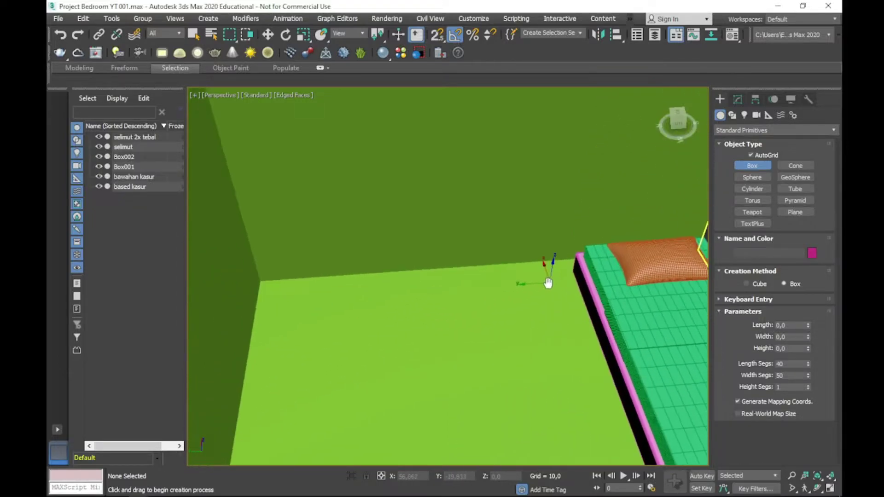
alt+middle_drag(562, 269, 572, 304)
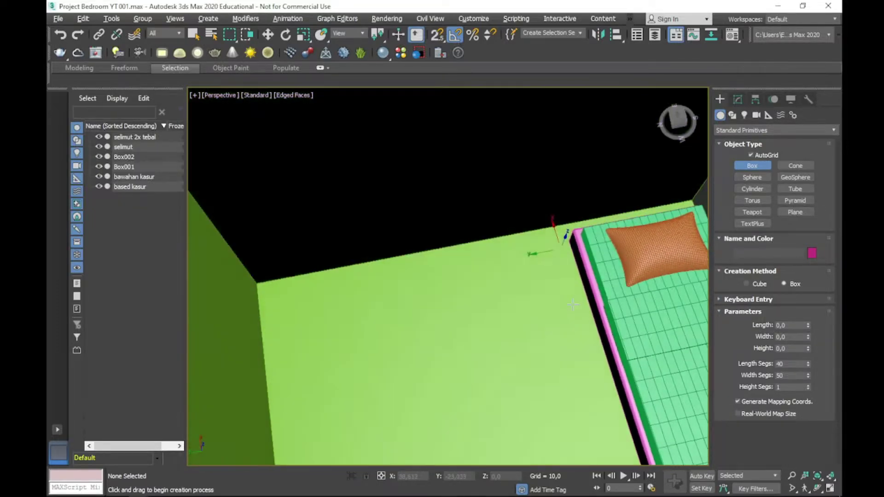
drag(433, 253, 564, 242)
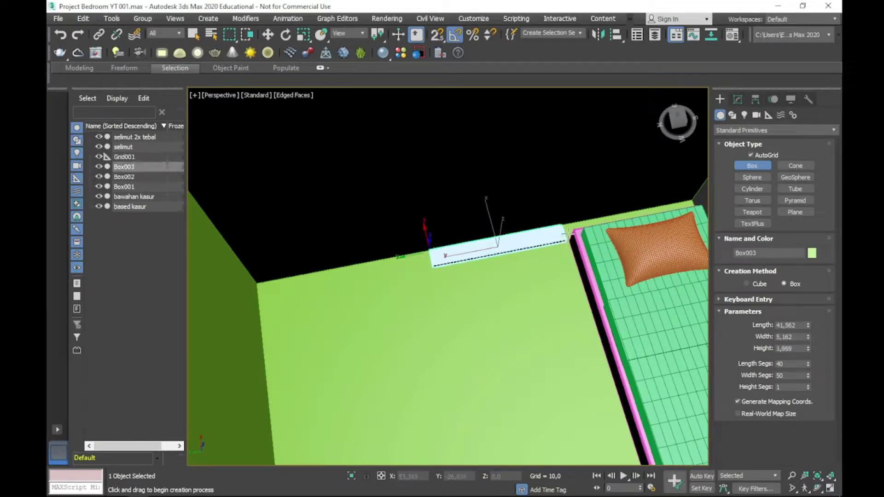
alt+middle_drag(567, 197, 549, 140)
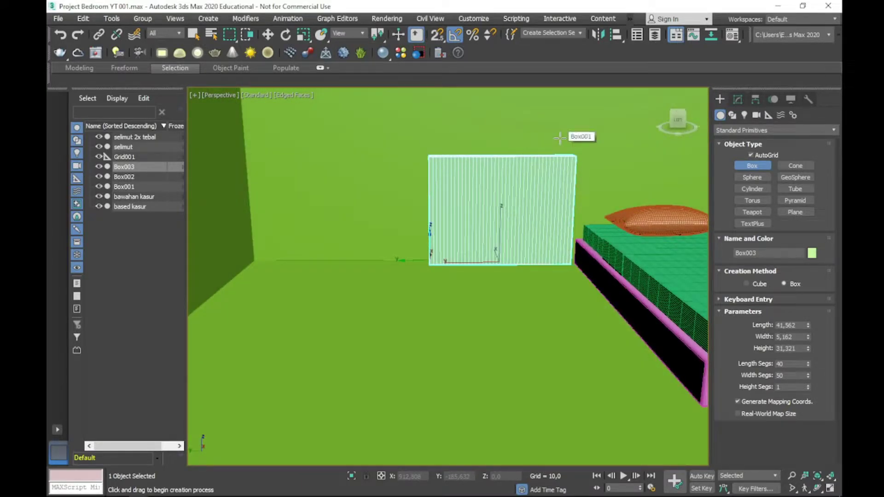
- Isolate Box003 in the viewport and check the bedroom reference image
key(r)
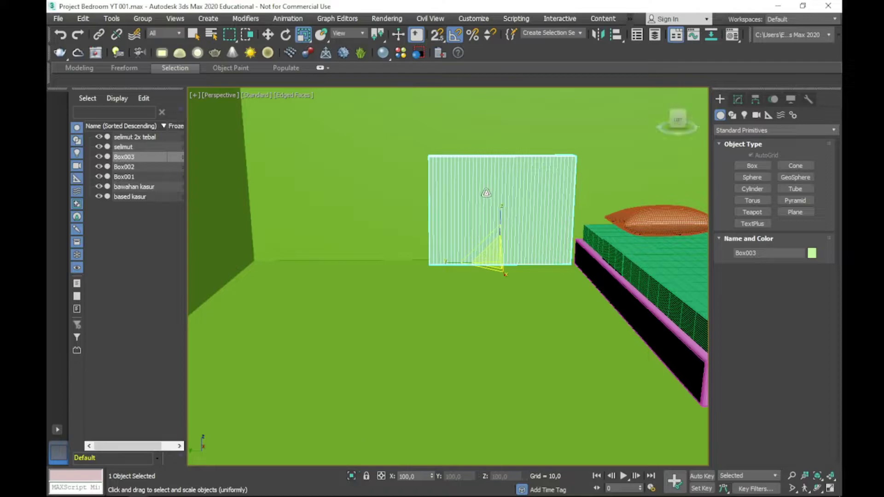
key(w)
right_click(466, 194)
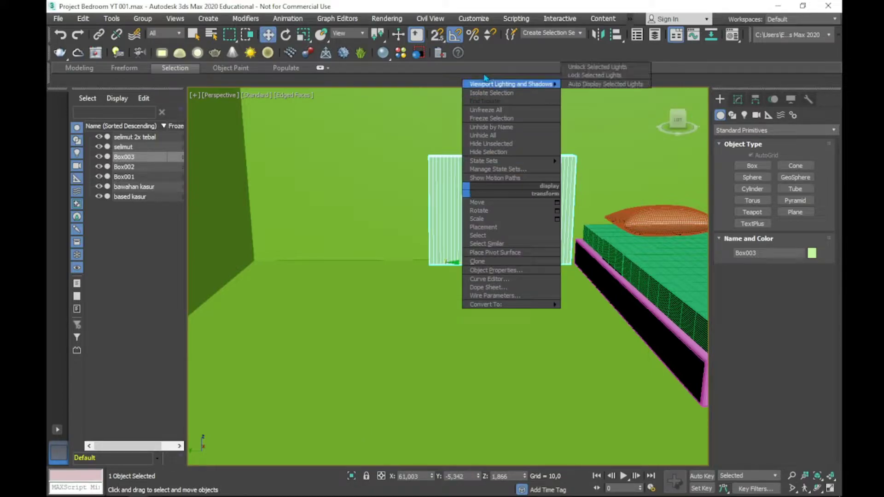
click(494, 95)
scroll(493, 263, down, 3)
scroll(493, 263, down, 2)
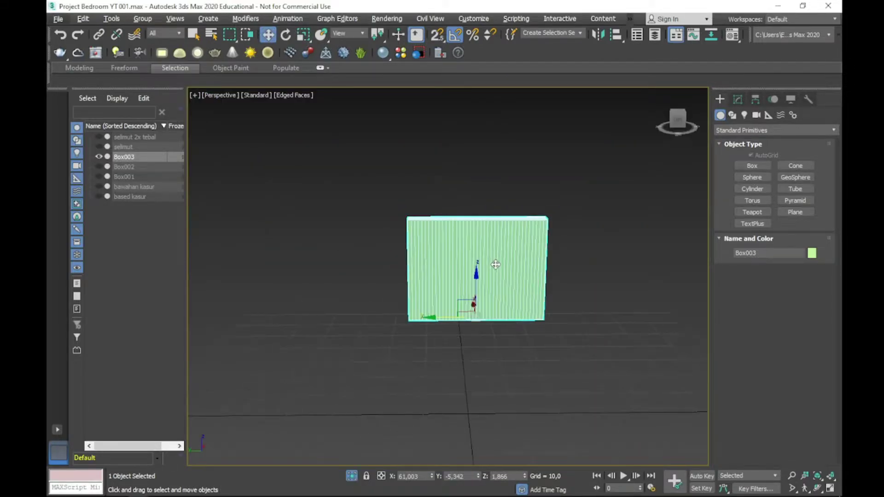
alt+middle_drag(493, 262, 583, 277)
scroll(484, 253, up, 5)
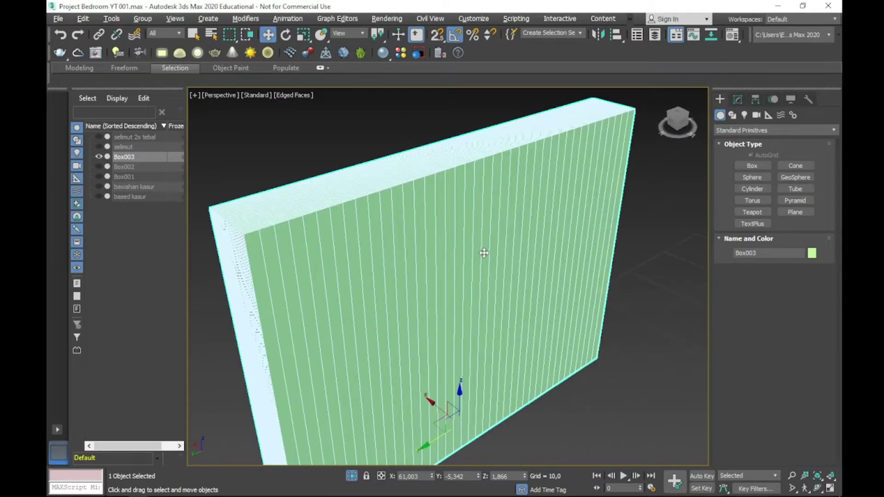
key(alt+Tab)
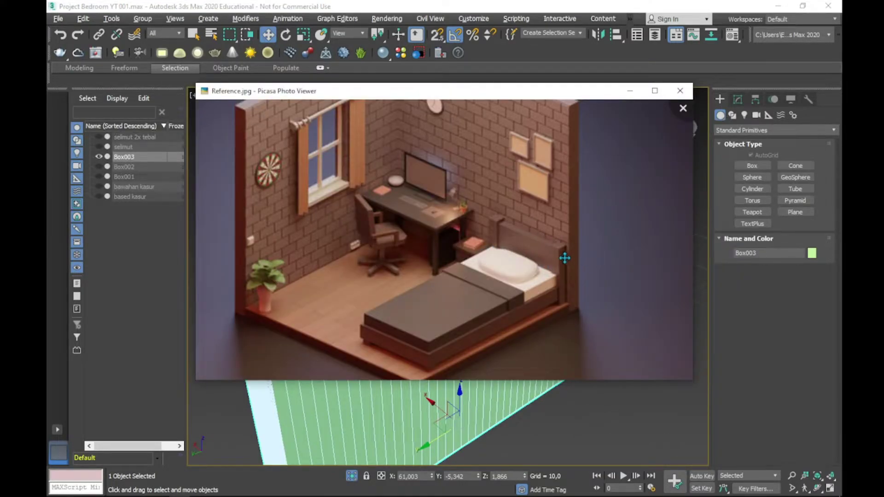
key(alt+Tab)
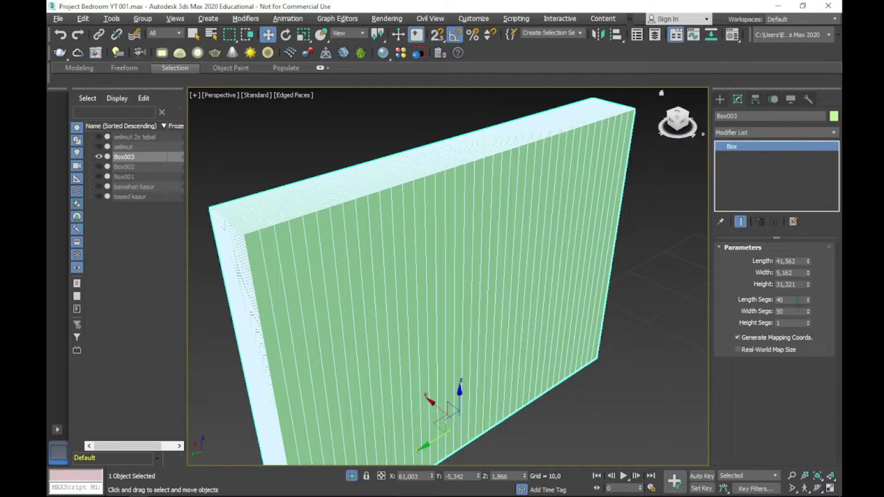
- Give Box003 15 length, width and height segments
double_click(792, 300)
text(15)
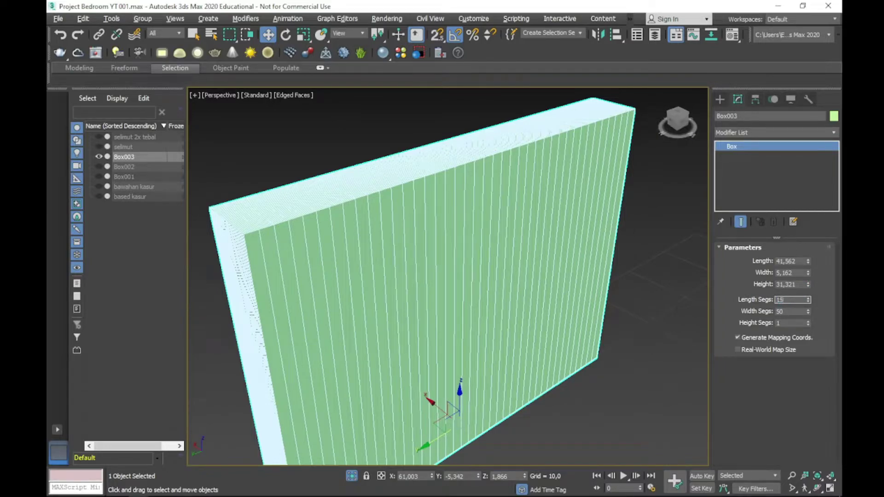
key(Return)
text(5)
key(Return)
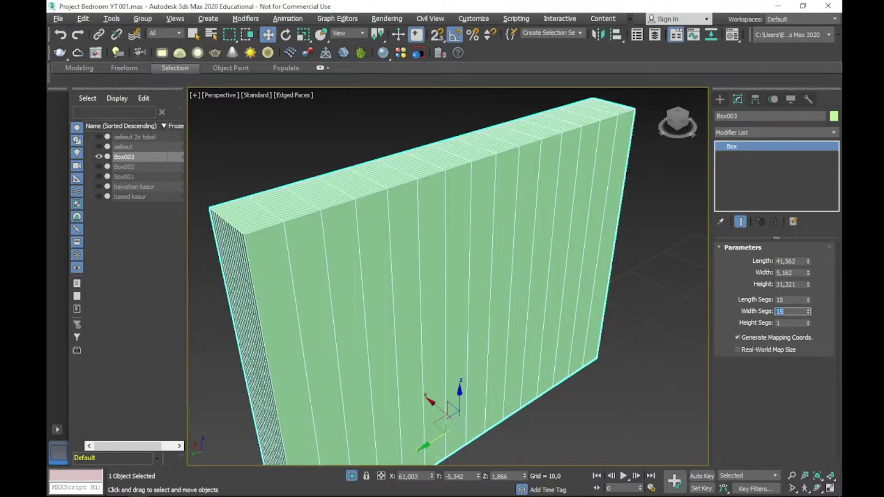
text(5)
key(Return)
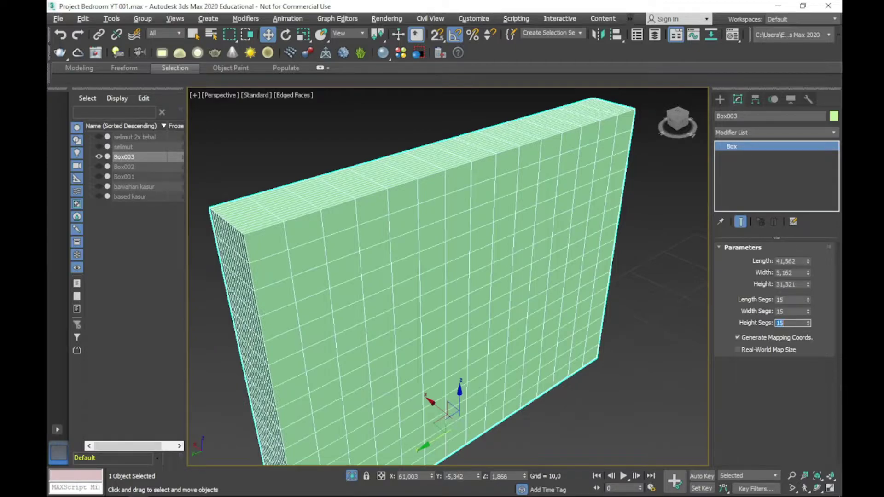
scroll(482, 216, down, 1)
scroll(479, 221, down, 1)
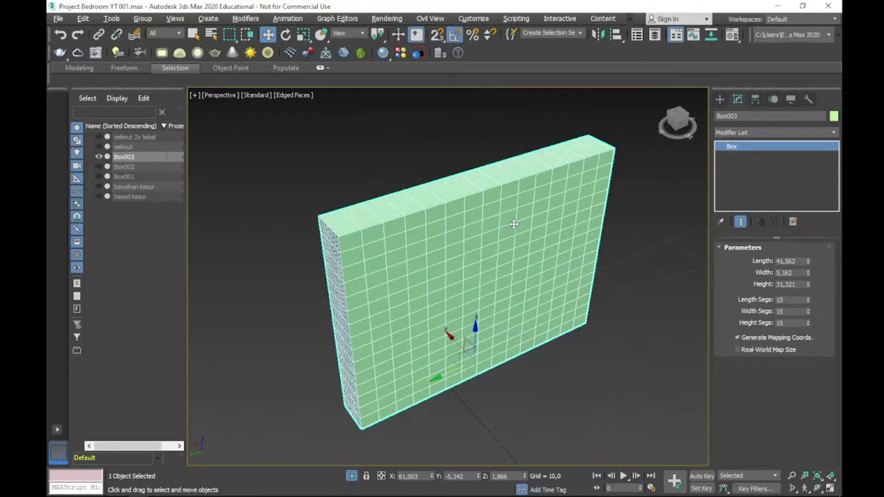
scroll(513, 223, down, 1)
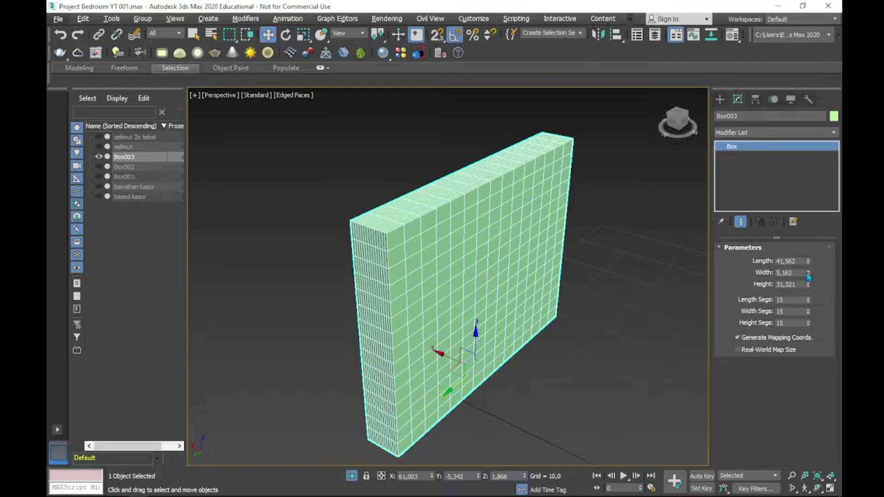
- Resize Box003 to Width 2,323 and Length 45,303, then orbit to inspect it
drag(809, 275, 813, 302)
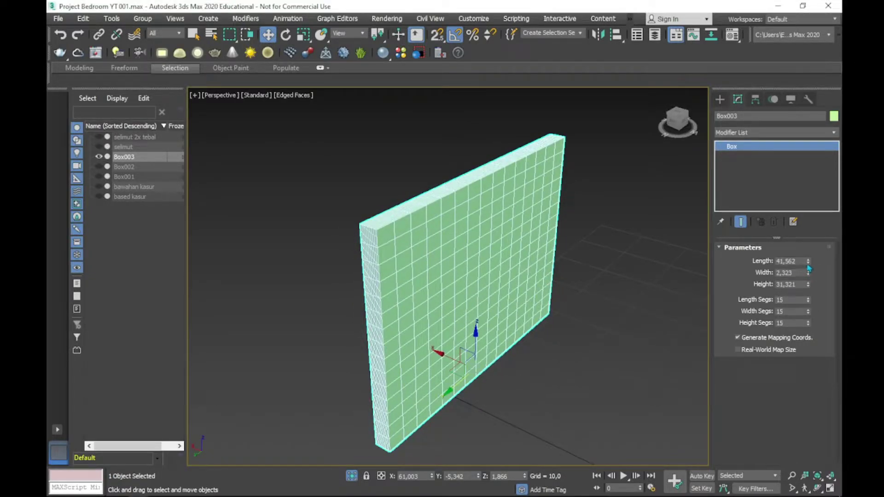
drag(808, 261, 809, 260)
alt+middle_drag(645, 251, 580, 250)
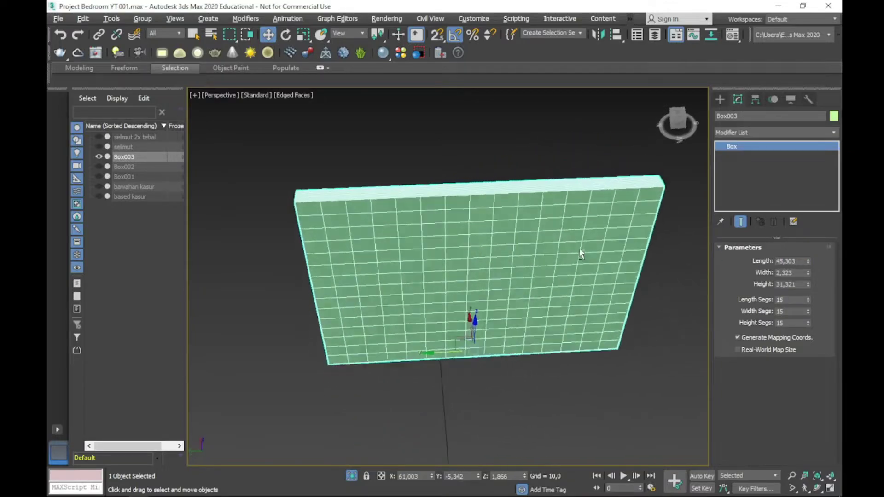
scroll(371, 211, up, 3)
scroll(361, 233, up, 3)
scroll(363, 201, up, 2)
mouse_move(363, 201)
middle_down()
mouse_move(451, 257)
mouse_move(546, 283)
middle_up()
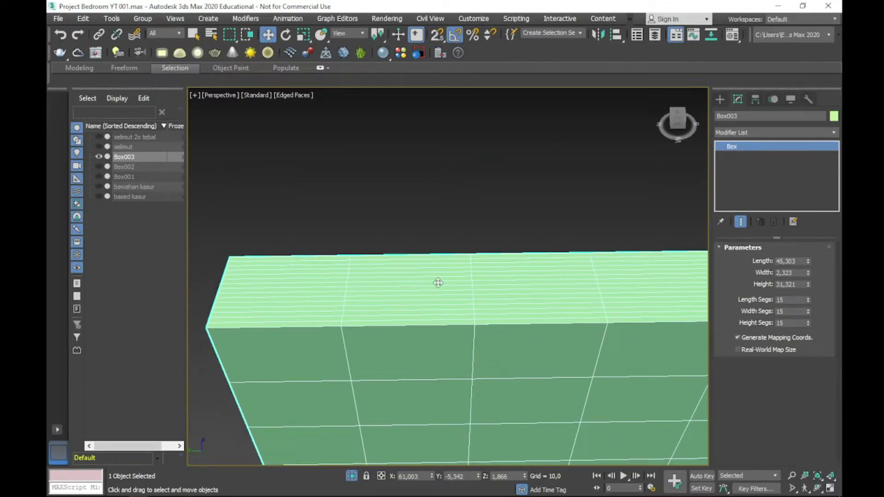
mouse_move(453, 373)
alt+middle_down()
mouse_move(446, 330)
mouse_move(493, 263)
mouse_move(500, 217)
mouse_move(492, 288)
mouse_move(474, 334)
mouse_move(489, 341)
mouse_move(426, 298)
mouse_move(458, 257)
mouse_move(446, 253)
mouse_move(485, 229)
alt+middle_up()
scroll(491, 288, down, 3)
scroll(426, 298, up, 5)
scroll(466, 312, down, 2)
- Convert Box003 to an Editable Poly and switch to Polygon sub-object mode
right_click(487, 171)
mouse_move(520, 276)
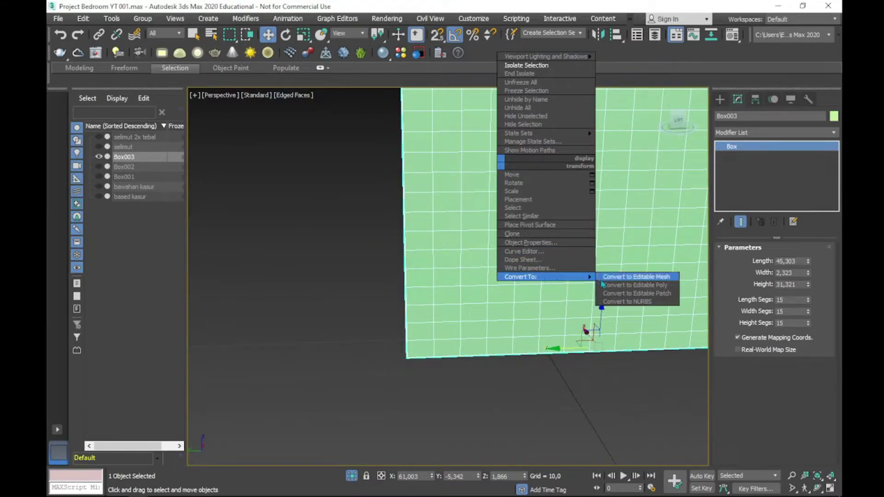
click(614, 284)
key(alt+Tab)
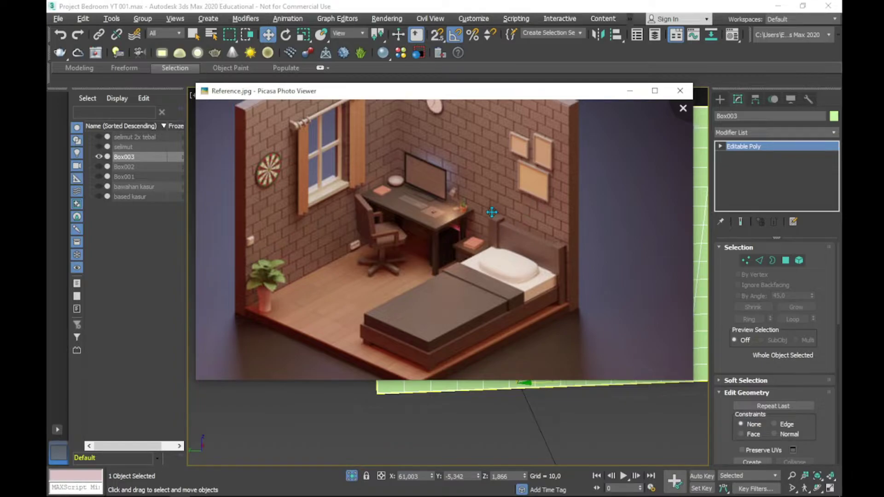
key(alt+Tab)
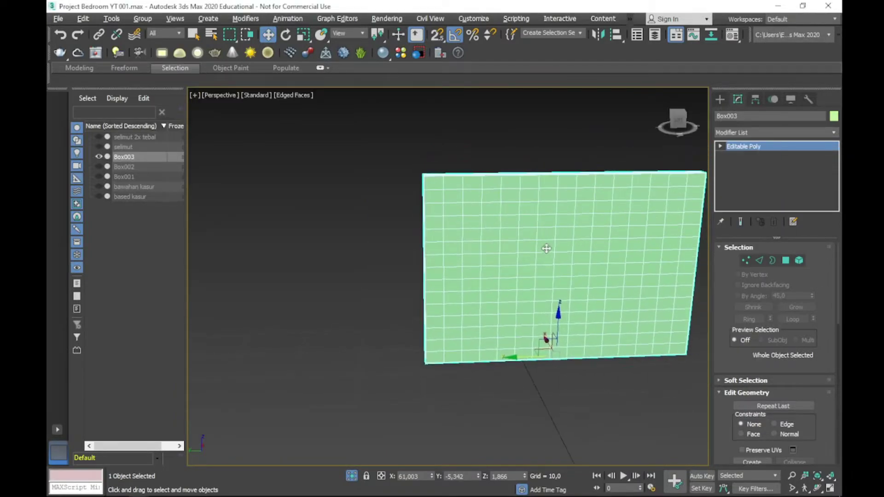
click(786, 260)
scroll(455, 165, up, 2)
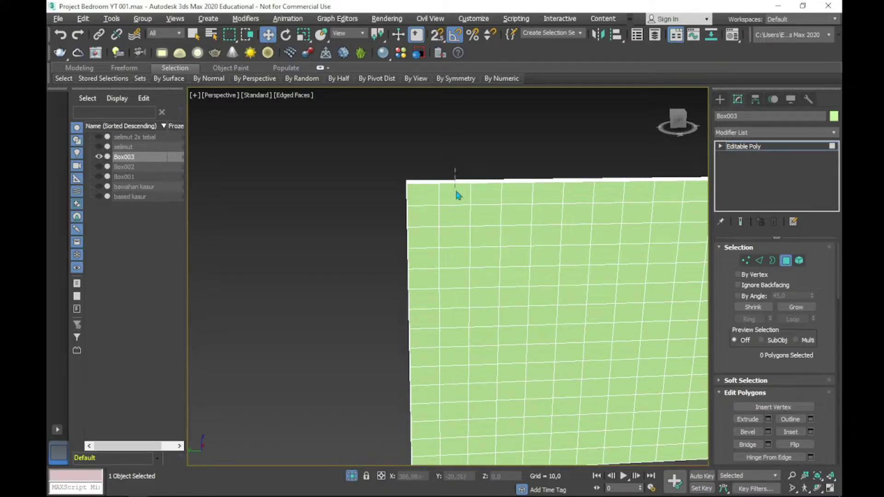
- Select the front-face polygons of the wall between its two edge columns
alt+middle_drag(456, 194, 463, 207)
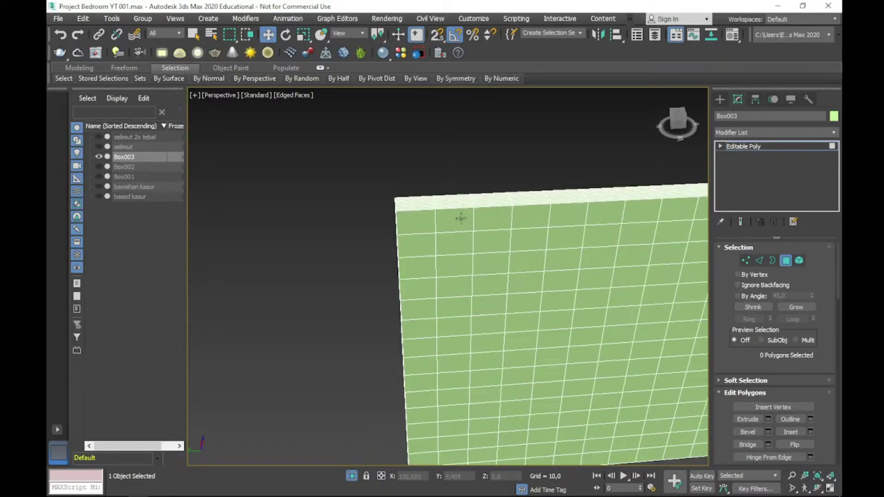
click(461, 218)
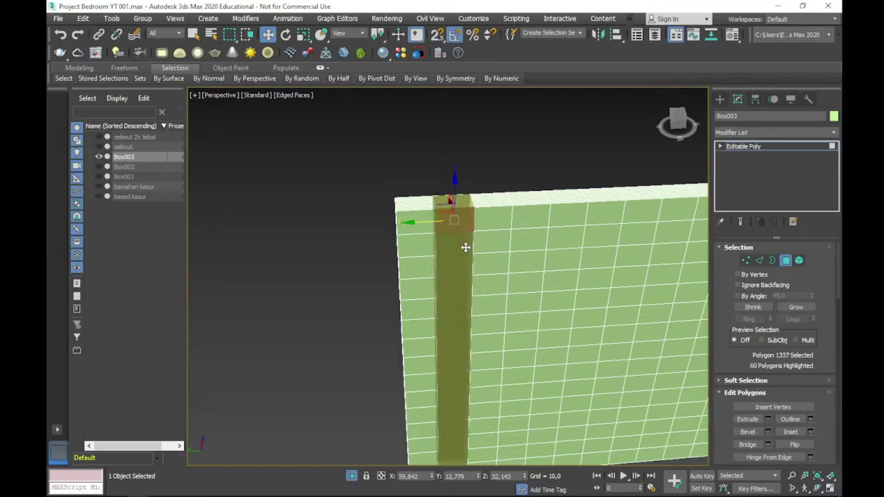
shift+click(465, 246)
alt+middle_drag(465, 247, 493, 208)
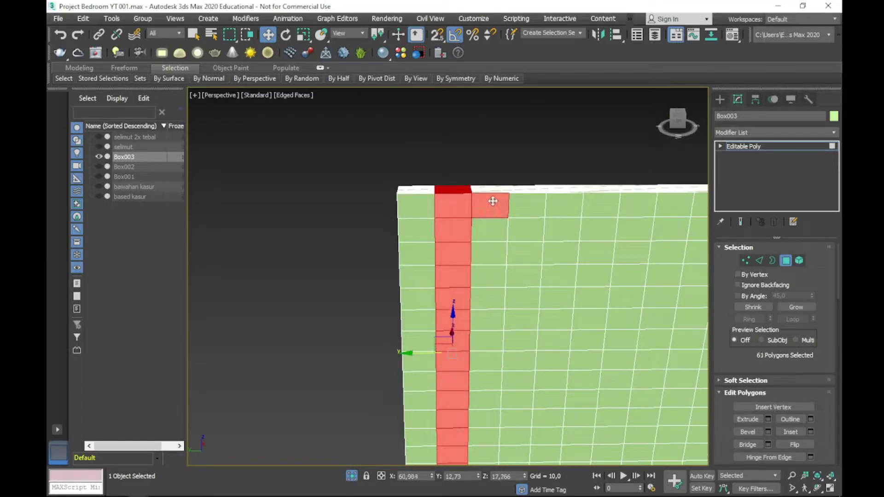
shift+click(531, 225)
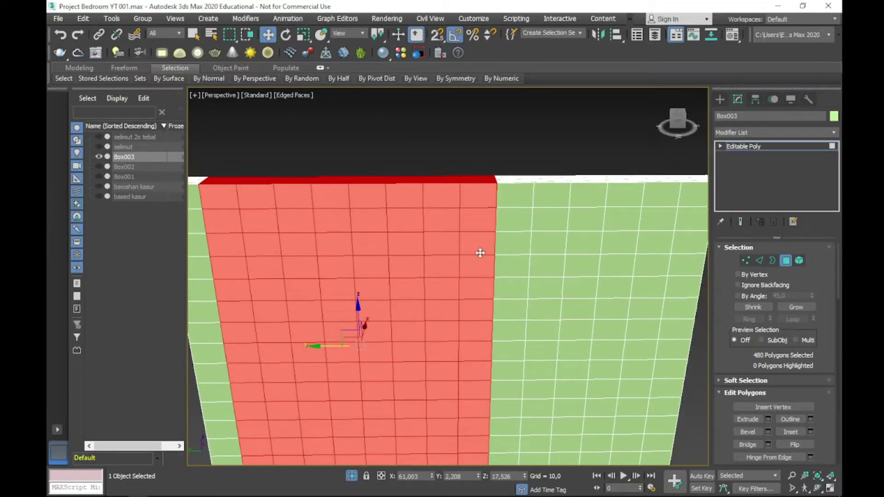
alt+middle_drag(493, 225, 525, 239)
shift+click(525, 239)
scroll(540, 233, down, 3)
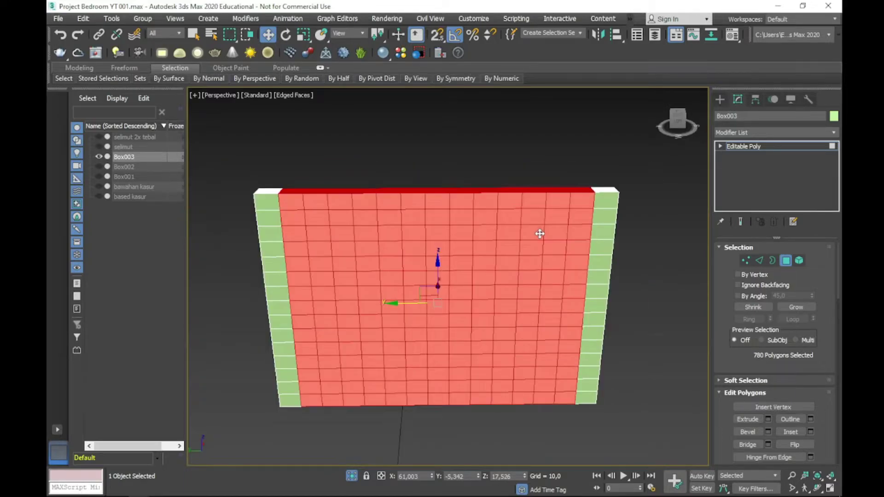
alt+middle_drag(419, 243, 586, 238)
scroll(459, 256, up, 3)
scroll(444, 256, up, 2)
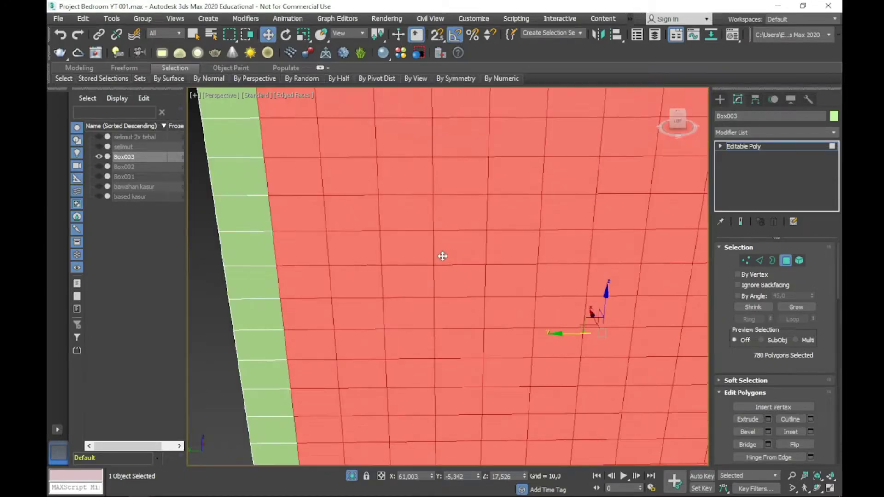
scroll(407, 257, down, 5)
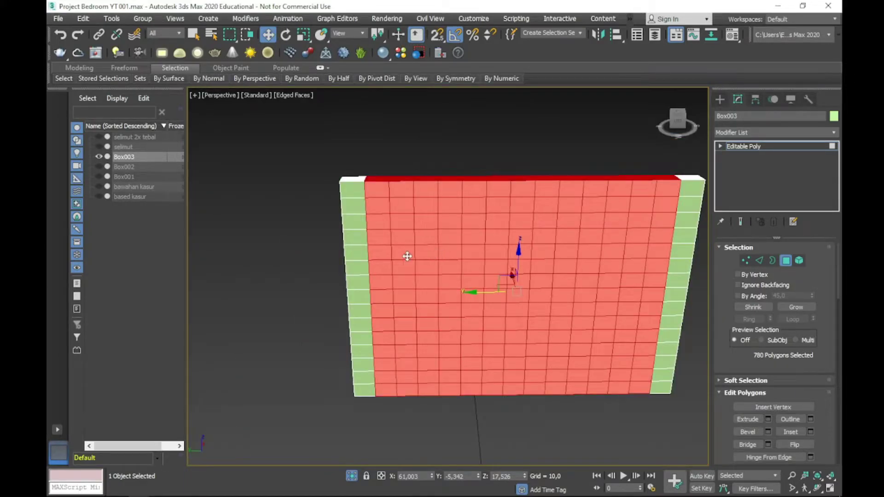
- Try an extrusion on the selected front polygons, then cancel it
click(768, 419)
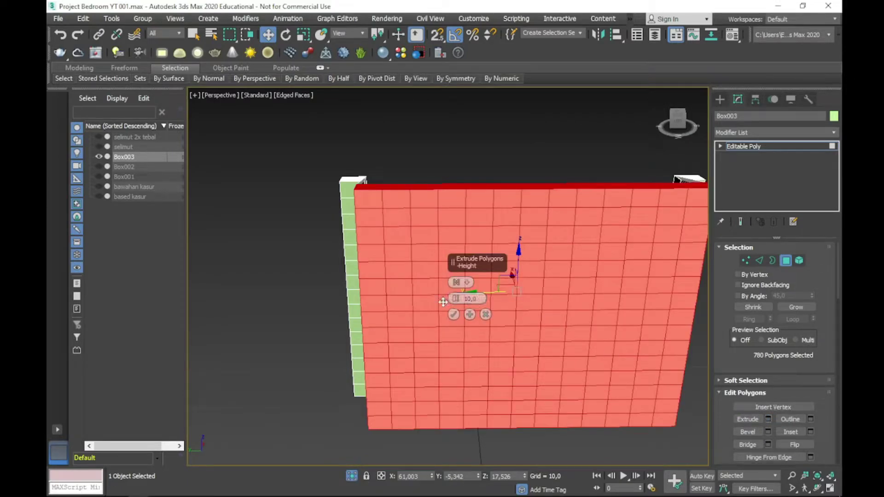
click(465, 282)
alt+middle_drag(514, 293, 561, 296)
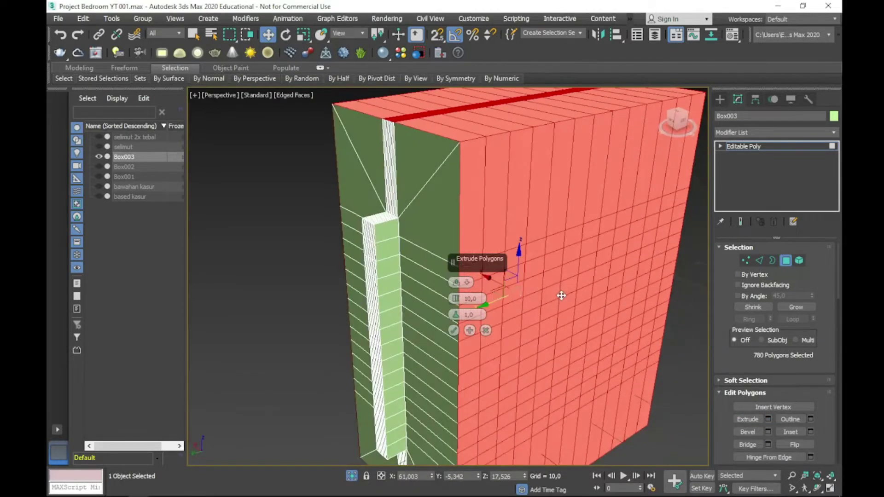
click(486, 331)
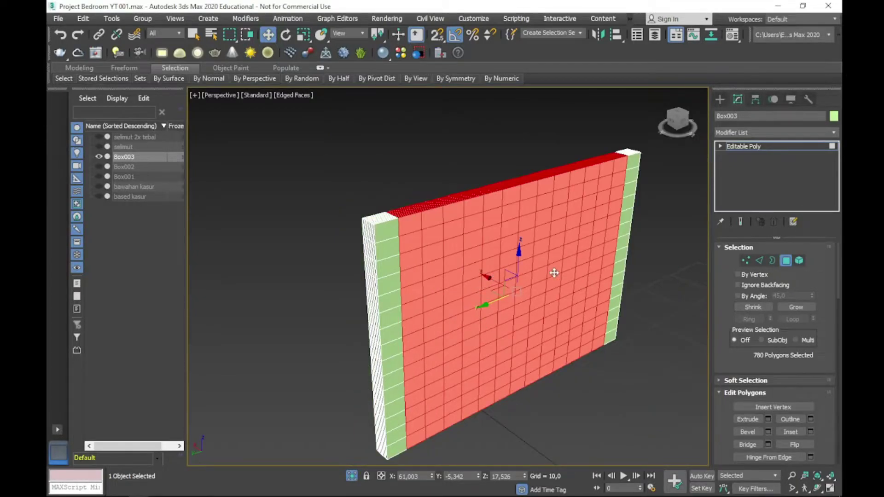
- Extrude the selected front polygons by a Height of -0,1 and accept it
click(768, 419)
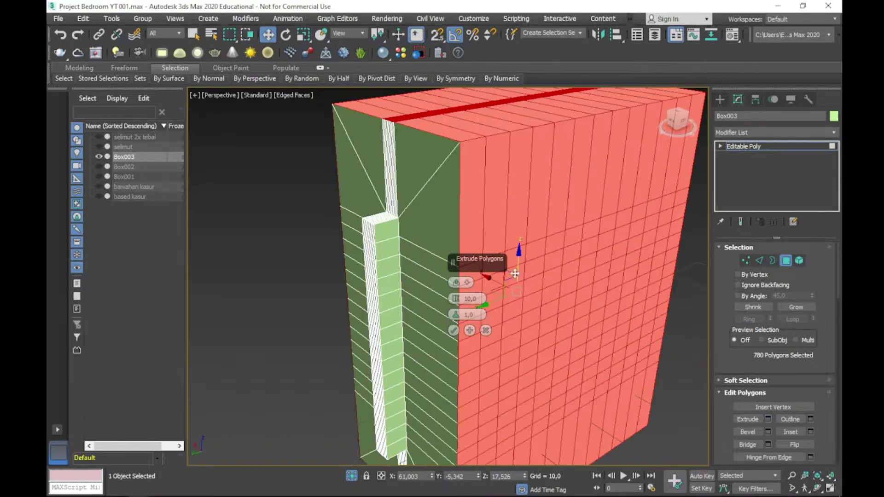
drag(456, 299, 468, 330)
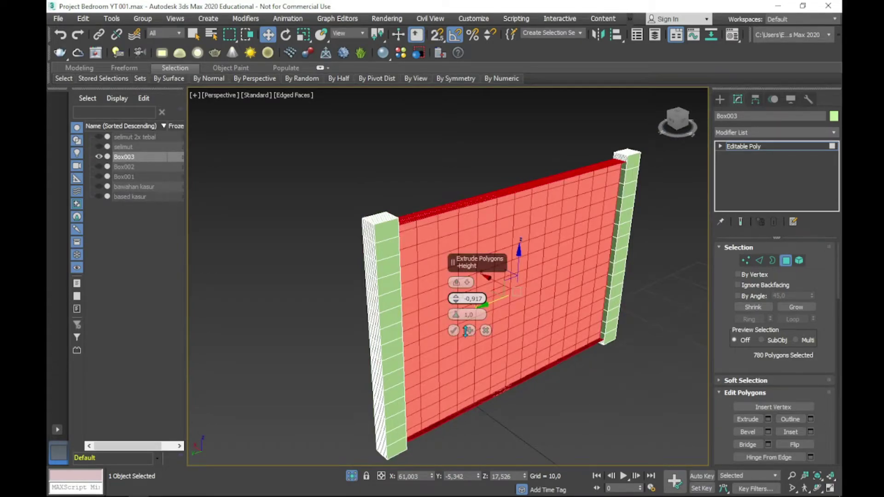
mouse_move(488, 236)
alt+middle_down()
mouse_move(393, 227)
mouse_move(584, 355)
mouse_move(533, 173)
mouse_move(548, 293)
alt+middle_up()
scroll(393, 227, up, 3)
drag(461, 300, 454, 296)
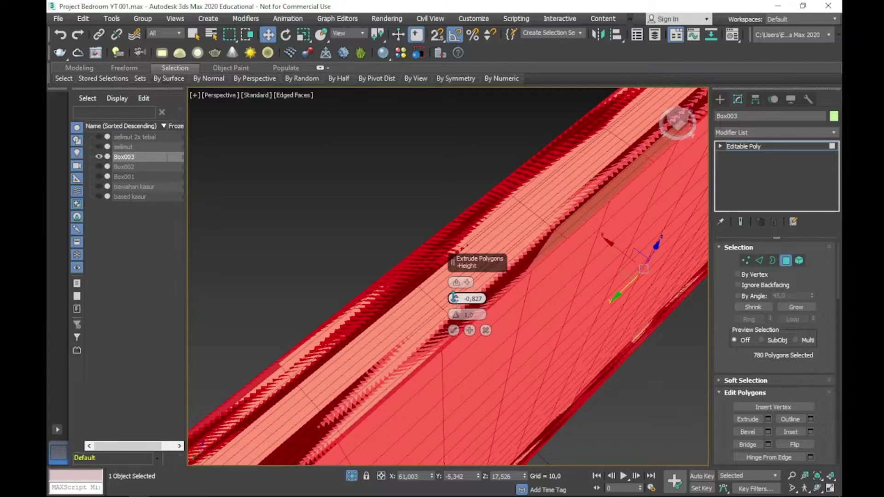
alt+middle_drag(454, 296, 546, 296)
scroll(468, 233, up, 3)
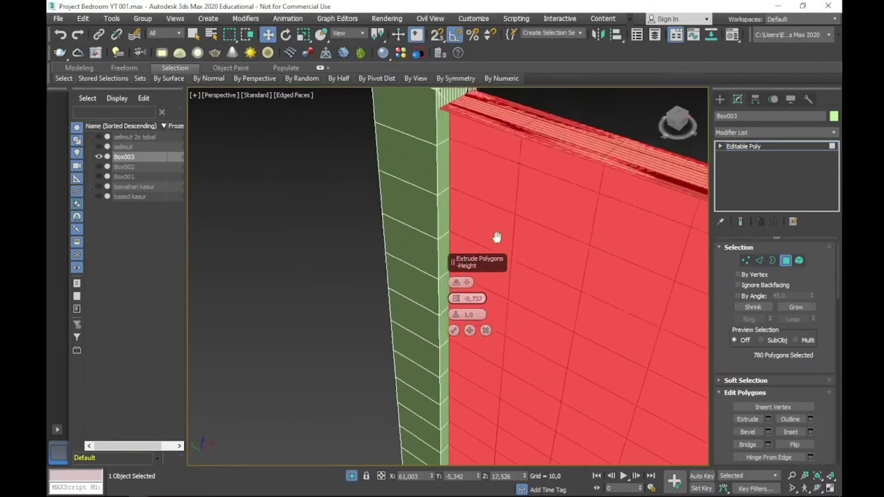
drag(455, 300, 454, 297)
double_click(482, 299)
text(-0,)
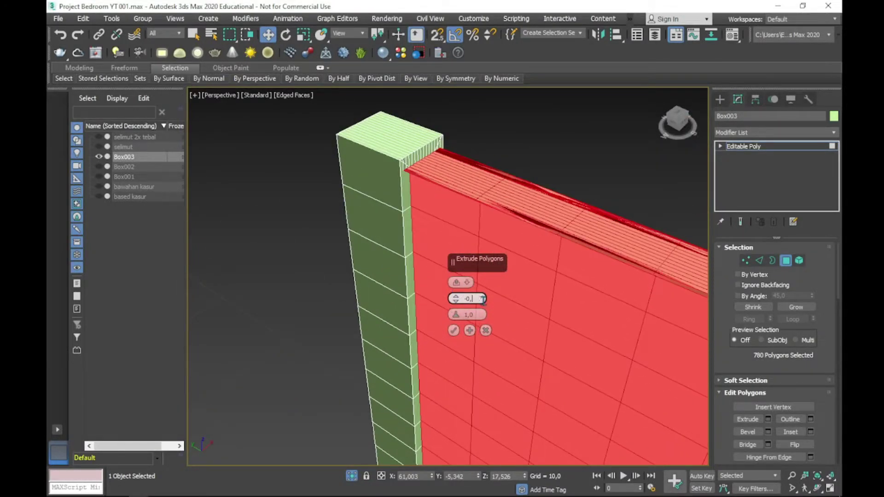
text(1)
key(Return)
mouse_move(559, 261)
alt+middle_down()
mouse_move(575, 225)
mouse_move(624, 186)
alt+middle_up()
middle_drag(606, 250, 527, 285)
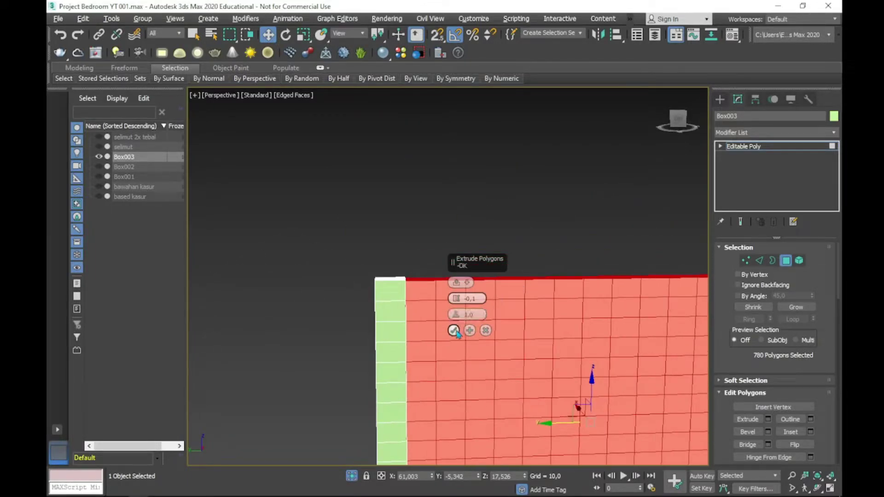
click(454, 330)
mouse_move(519, 229)
alt+middle_down()
mouse_move(417, 297)
mouse_move(573, 292)
alt+middle_up()
- Select the top polygon rows at both ends of the wall
click(658, 239)
alt+middle_drag(658, 238, 507, 258)
click(391, 322)
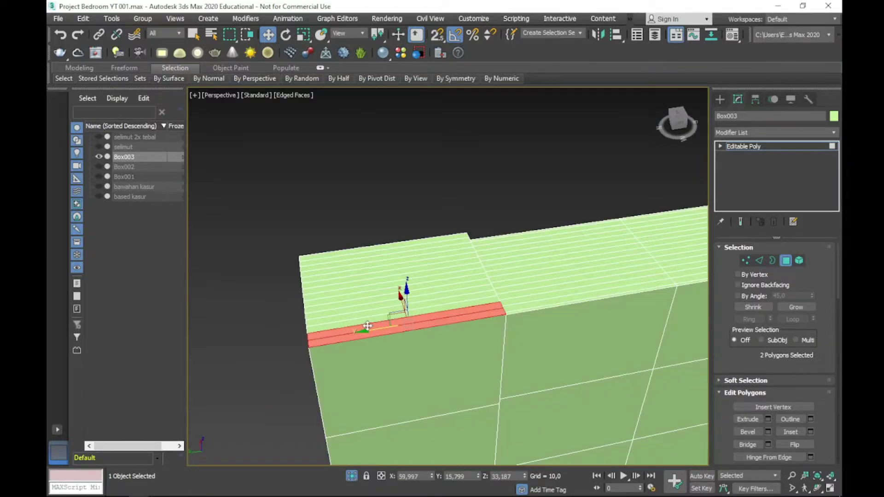
ctrl+click(368, 313)
ctrl+click(355, 306)
ctrl+click(355, 301)
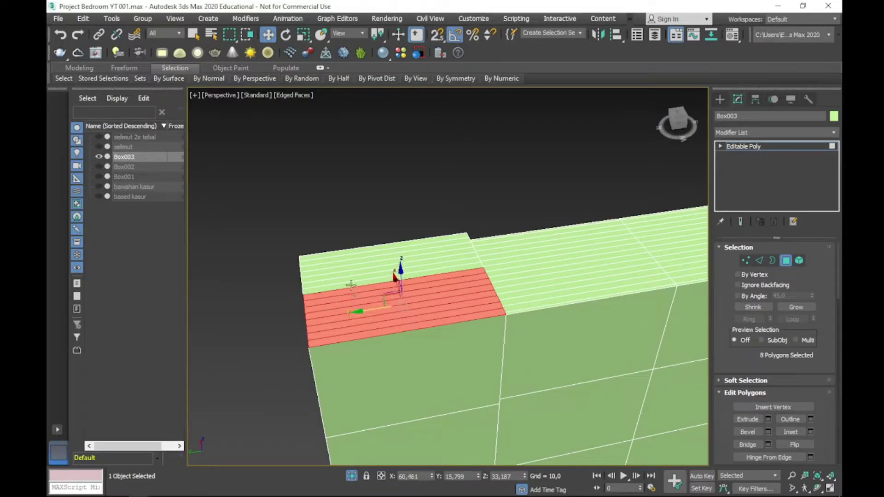
ctrl+click(353, 288)
ctrl+click(353, 281)
ctrl+click(350, 270)
ctrl+click(349, 262)
mouse_move(349, 262)
middle_down()
mouse_move(361, 383)
mouse_move(480, 256)
middle_up()
ctrl+click(461, 276)
ctrl+click(404, 269)
ctrl+click(407, 247)
ctrl+click(411, 226)
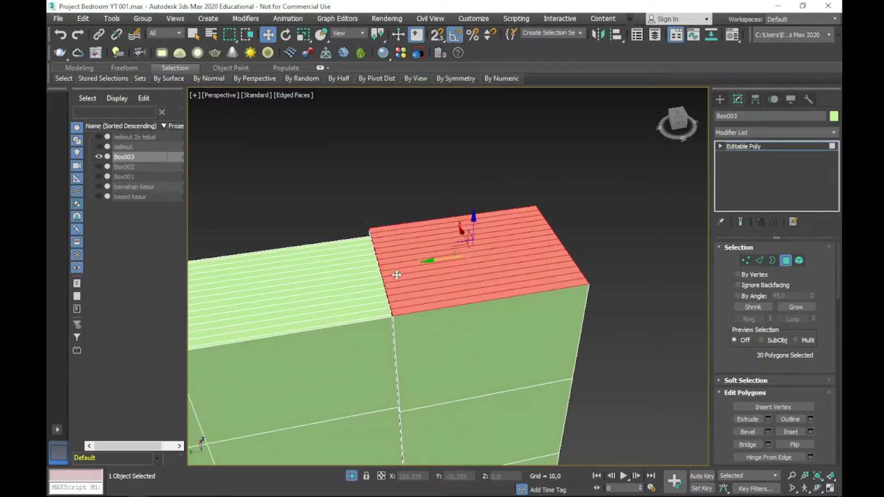
alt+middle_drag(411, 226, 497, 232)
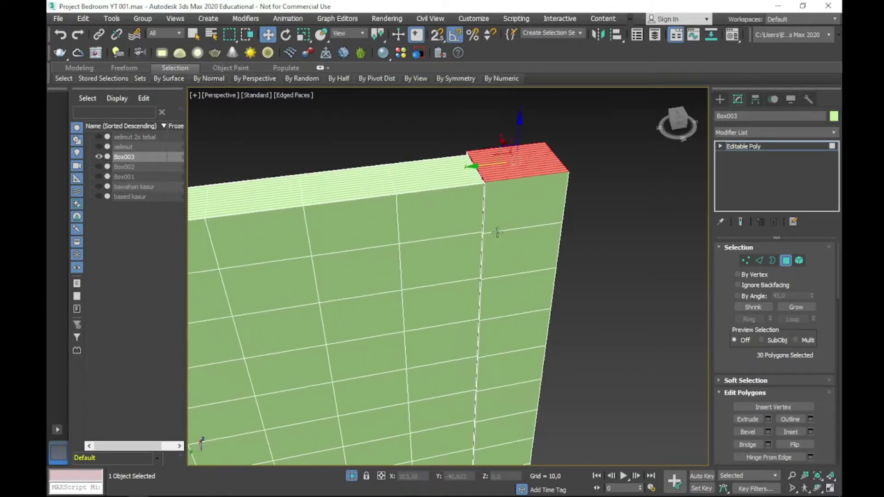
- Extrude the selected top end polygons upward by 0,78
click(769, 420)
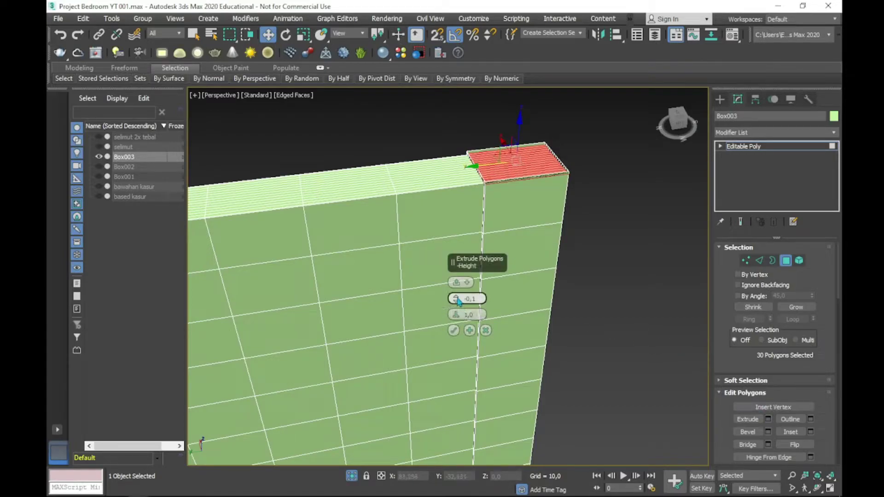
drag(459, 298, 458, 294)
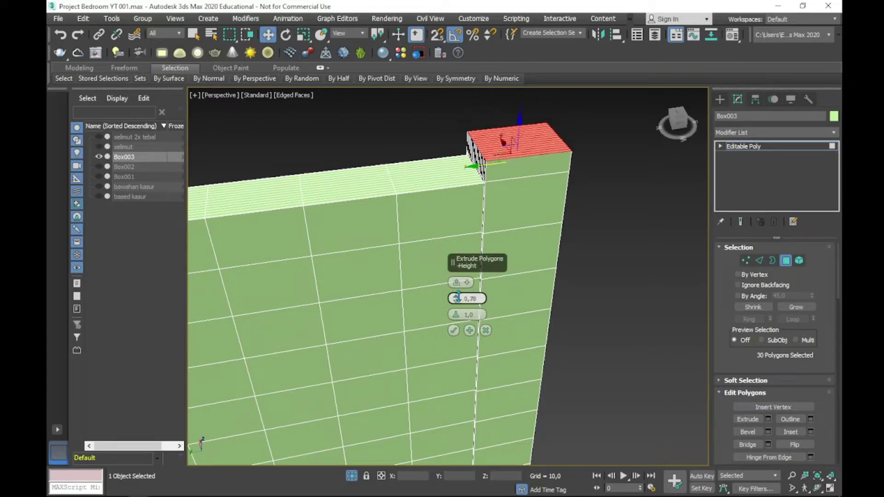
click(454, 330)
mouse_move(454, 330)
alt+middle_down()
mouse_move(496, 288)
mouse_move(456, 234)
mouse_move(497, 365)
mouse_move(460, 316)
mouse_move(423, 302)
mouse_move(417, 253)
mouse_move(434, 274)
mouse_move(585, 273)
mouse_move(576, 267)
alt+middle_up()
- Select the bottom-row polygons along the first part of the wall
ctrl+click(552, 273)
ctrl+click(593, 272)
ctrl+click(646, 273)
ctrl+click(675, 268)
ctrl+click(546, 259)
ctrl+click(504, 257)
ctrl+click(447, 258)
ctrl+click(373, 258)
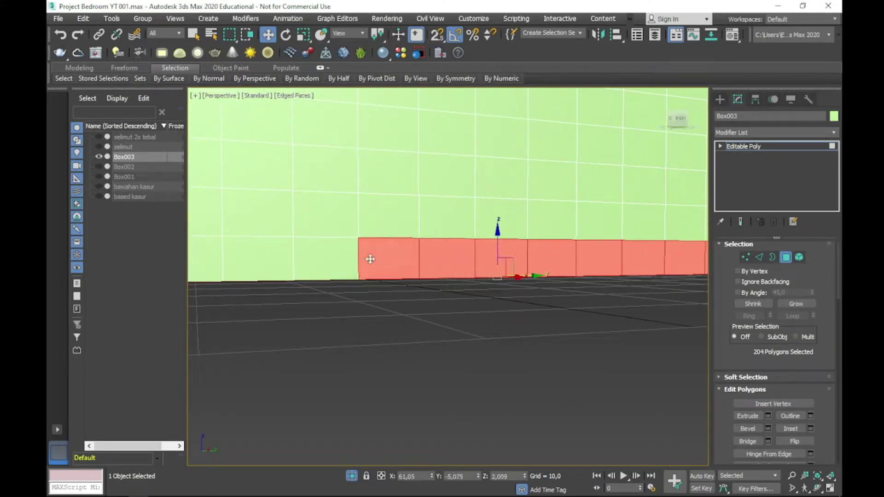
scroll(439, 258, up, 2)
scroll(439, 258, down, 5)
ctrl+click(650, 405)
- Finish selecting the bottom row toward the left end and delete it
mouse_move(649, 405)
alt+middle_down()
mouse_move(640, 366)
mouse_move(534, 283)
alt+middle_up()
ctrl+click(622, 302)
ctrl+click(581, 293)
ctrl+click(542, 283)
ctrl+click(504, 276)
ctrl+click(474, 280)
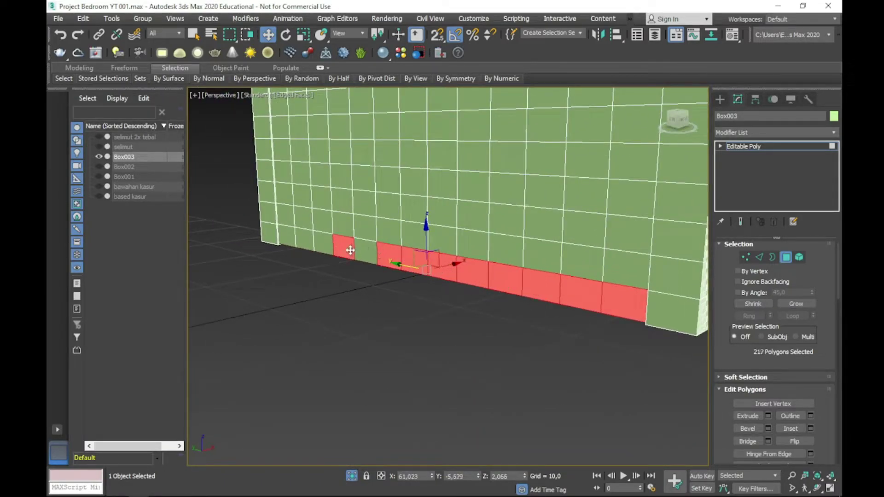
ctrl+click(292, 237)
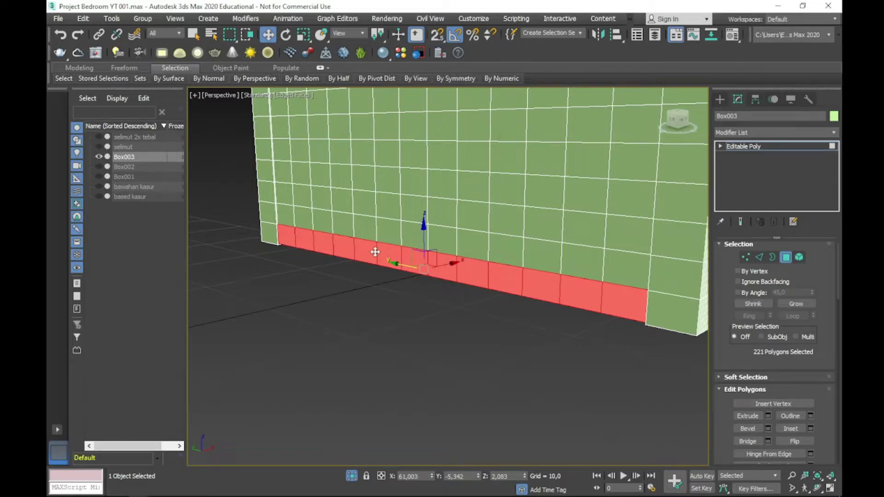
scroll(410, 258, up, 2)
key(Delete)
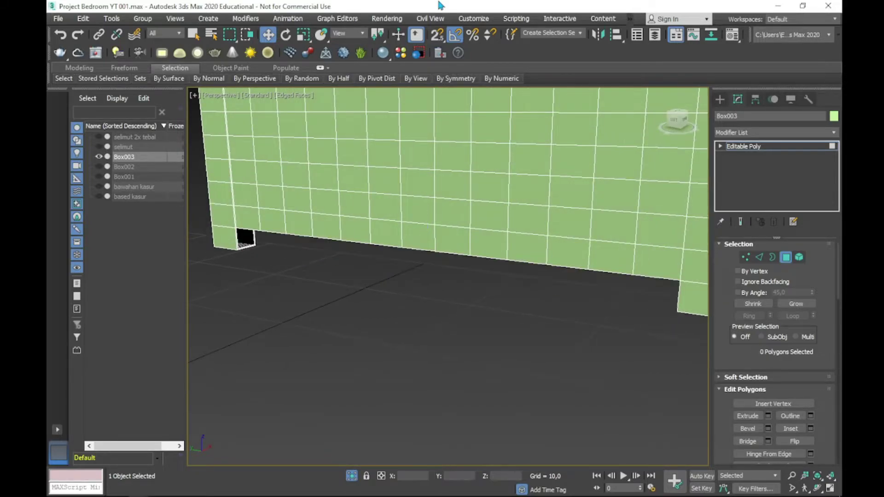
- Shift-drag the open border edges upward to extrude new faces
scroll(260, 244, up, 5)
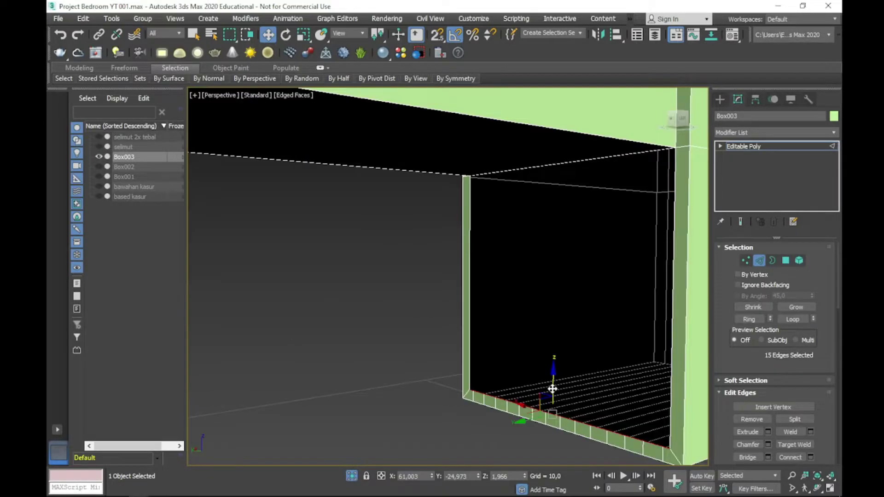
shift+drag(552, 389, 559, 133)
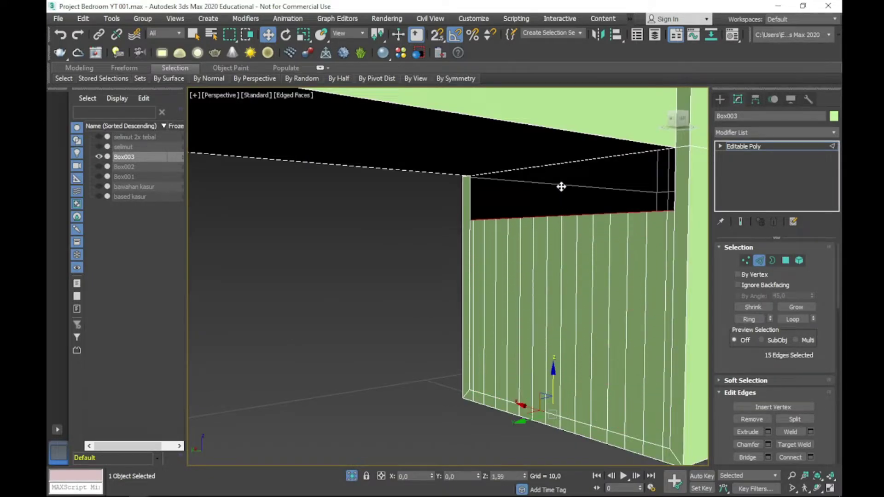
mouse_move(554, 206)
middle_down()
mouse_move(432, 331)
mouse_move(280, 299)
mouse_move(452, 355)
middle_up()
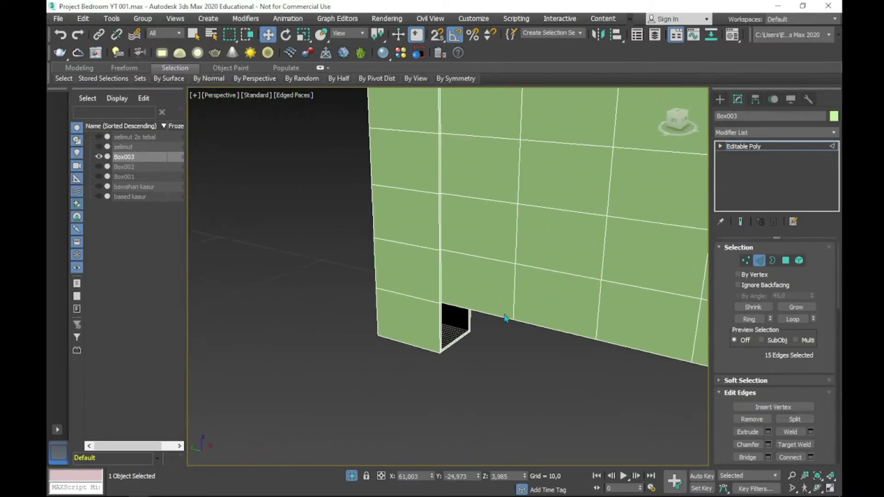
scroll(451, 355, up, 5)
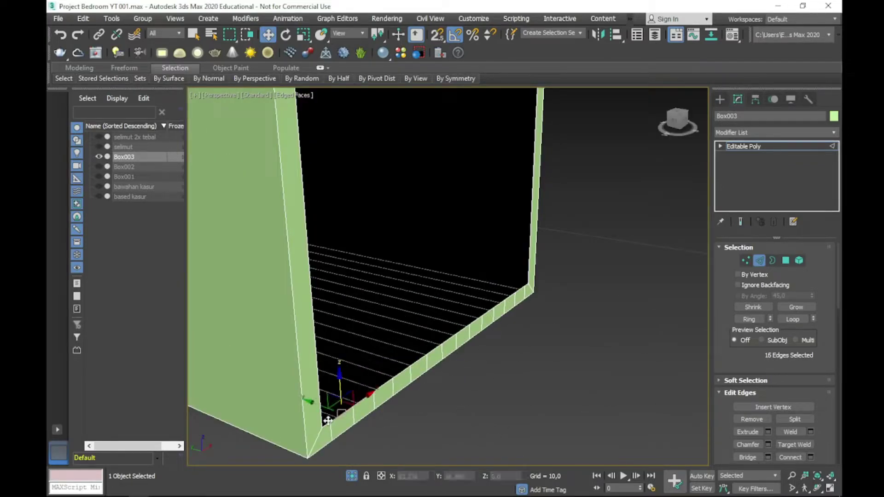
- Select the bottom rim edges along the wall up to the corner
click(365, 445)
click(330, 422)
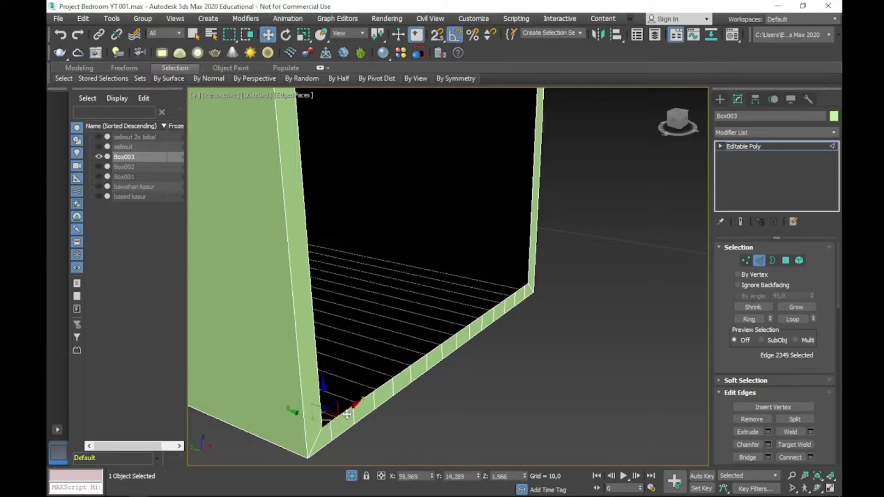
scroll(341, 415, up, 2)
ctrl+click(375, 395)
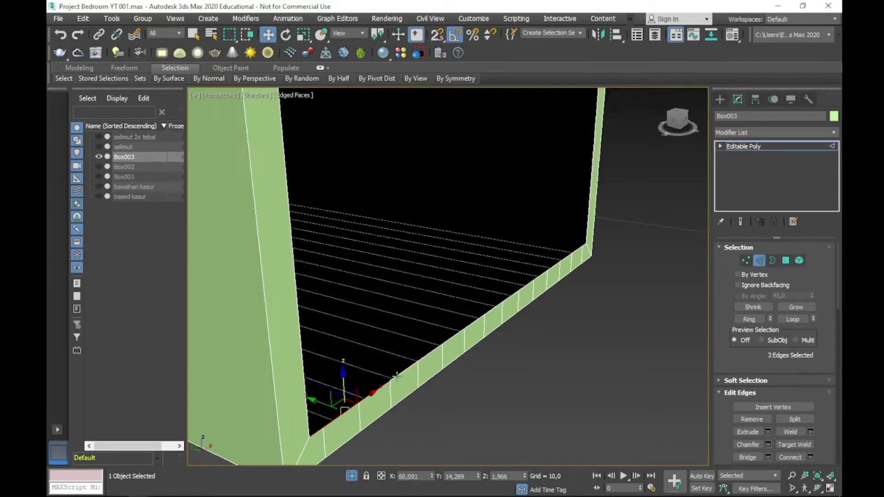
ctrl+click(405, 374)
key(F3)
ctrl+click(430, 355)
ctrl+click(454, 339)
ctrl+click(474, 324)
ctrl+click(495, 308)
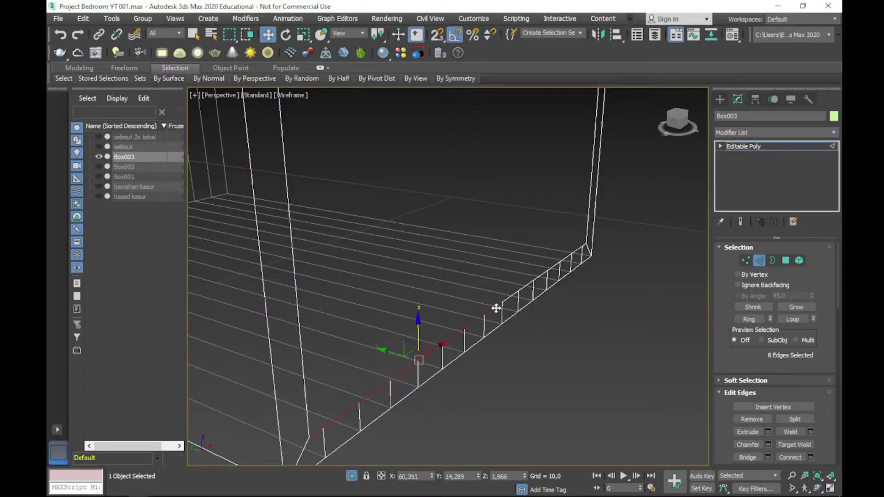
ctrl+click(510, 299)
ctrl+click(525, 287)
ctrl+click(553, 270)
ctrl+click(565, 261)
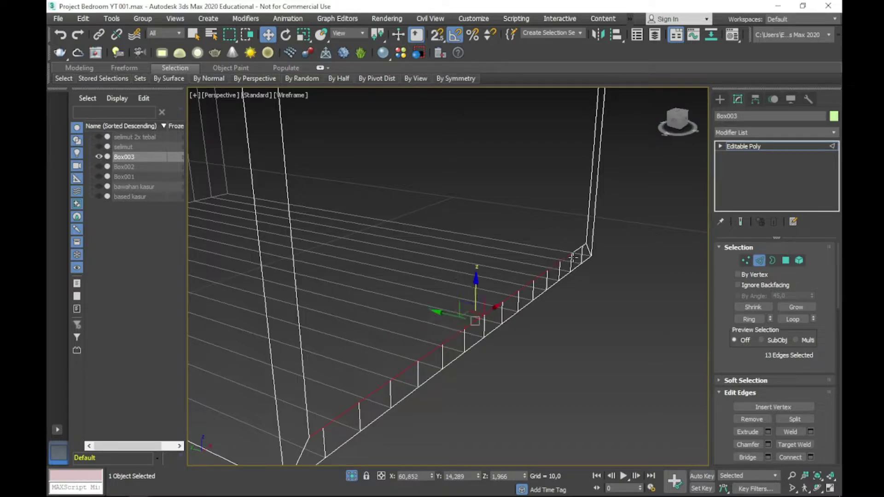
ctrl+click(586, 249)
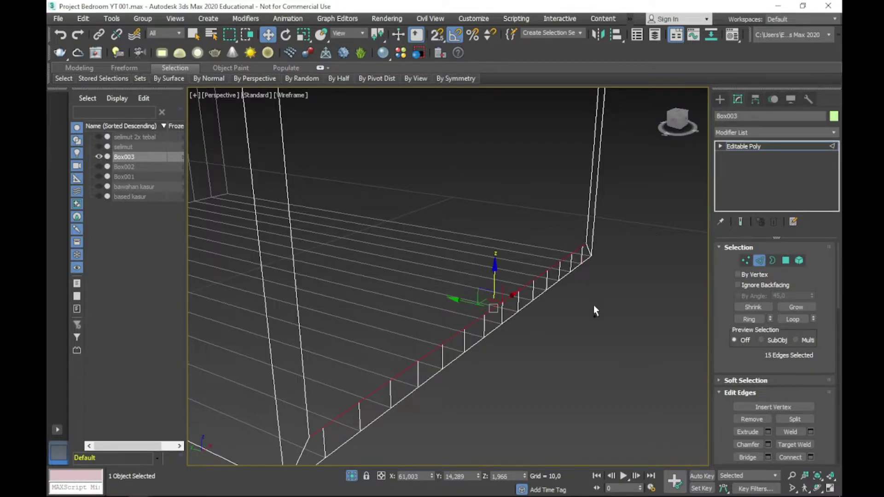
key(F3)
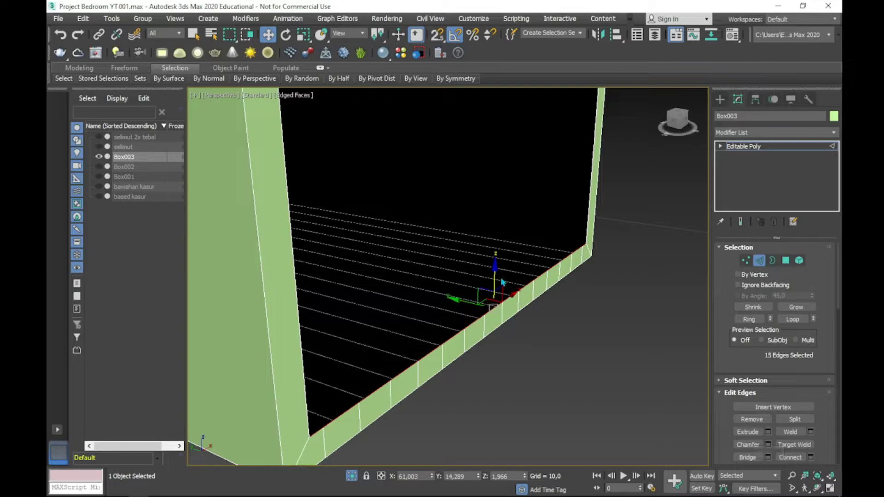
- Move the selected rim edges upward to close the gap at the wall's base
scroll(490, 177, down, 3)
scroll(491, 178, down, 4)
scroll(491, 177, down, 3)
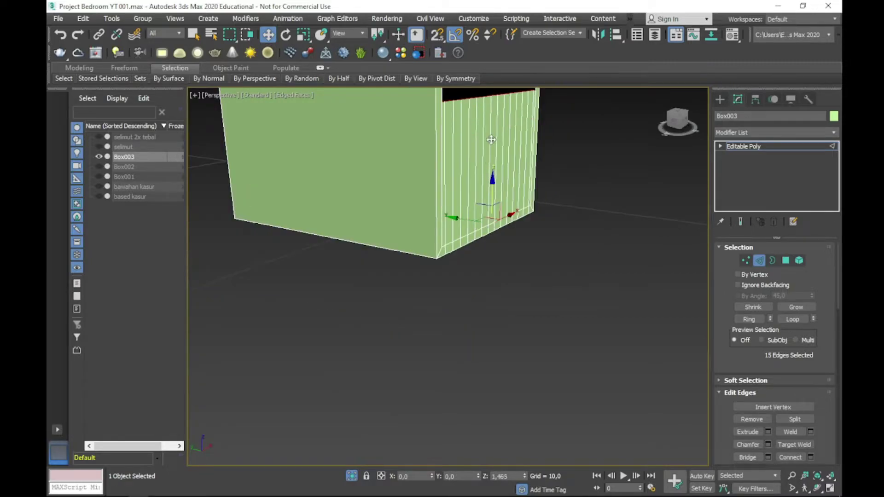
scroll(533, 212, up, 2)
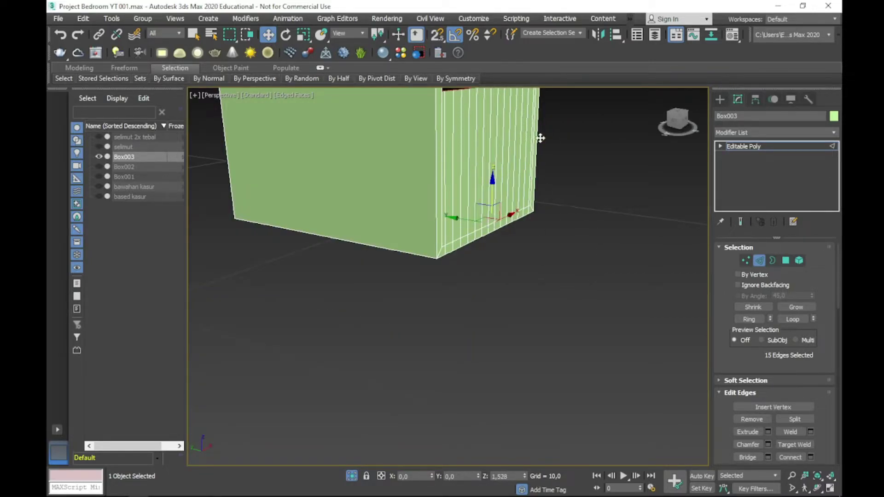
scroll(539, 138, up, 5)
drag(514, 198, 490, 114)
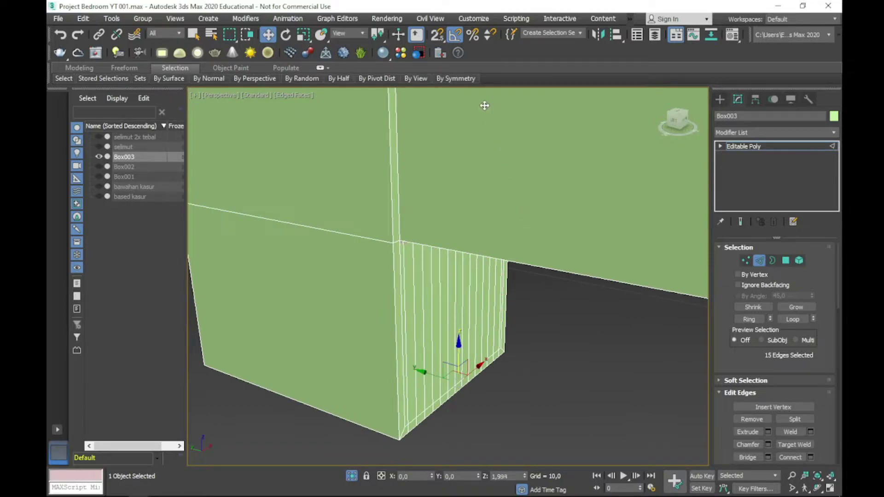
right_click(485, 134)
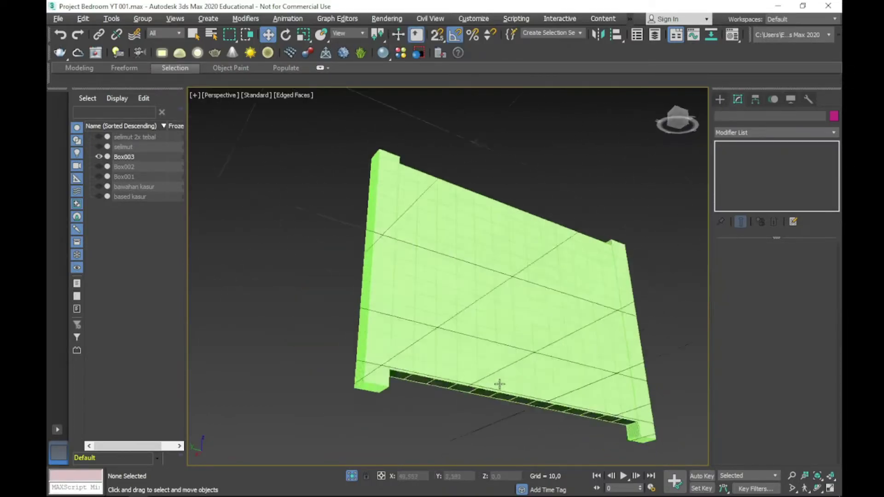
- Exit Isolate mode, select Box003 and rename it 'Belakang Kasur'
mouse_move(500, 384)
alt+middle_down()
mouse_move(426, 391)
mouse_move(570, 357)
mouse_move(532, 359)
alt+middle_up()
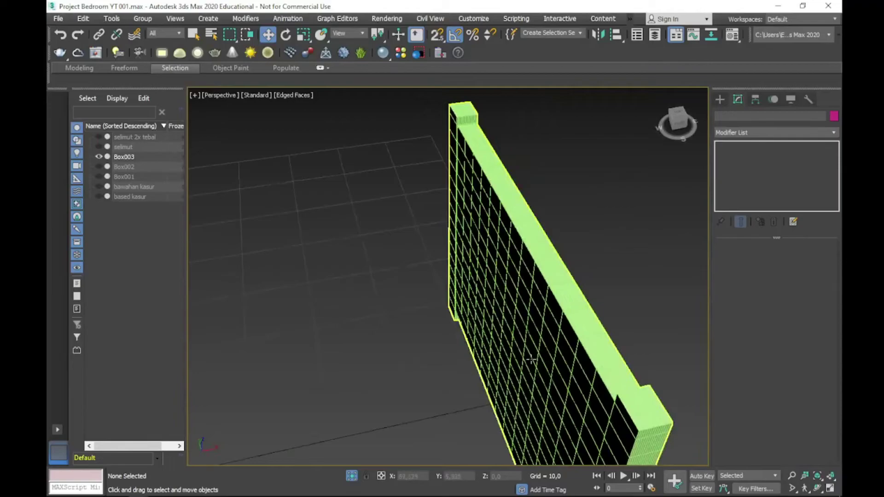
click(351, 478)
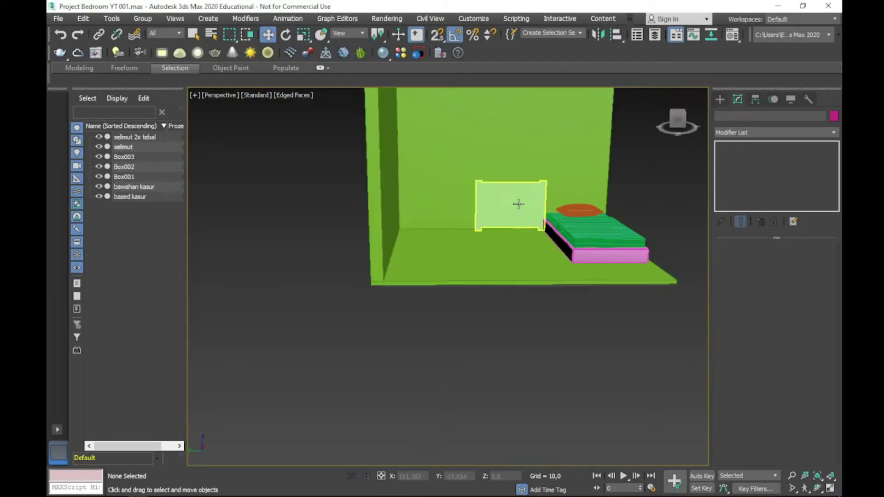
click(507, 254)
double_click(737, 116)
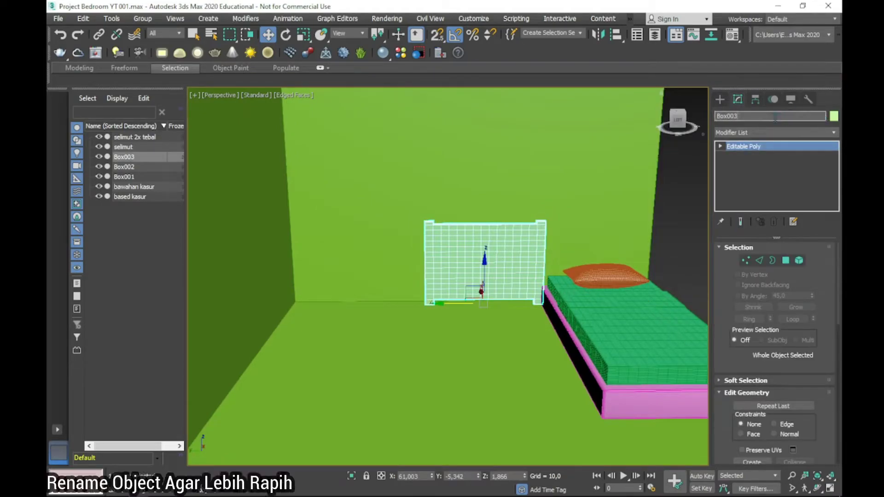
key(BackSpace)
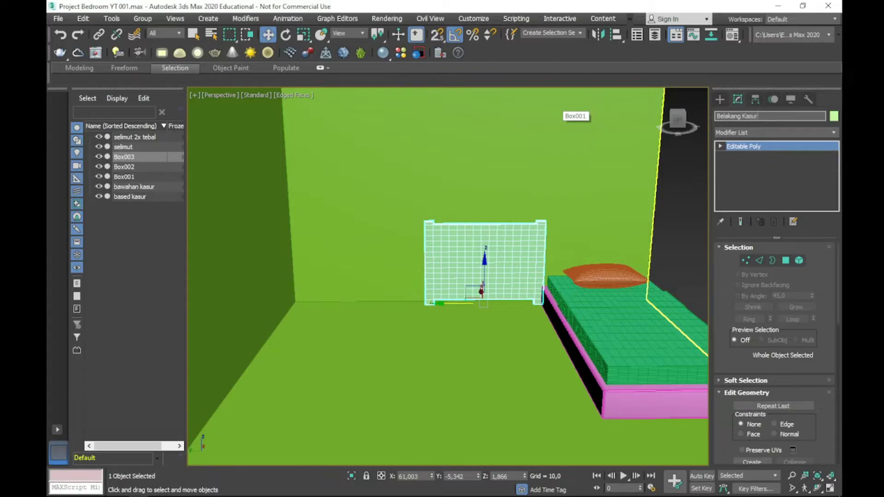
- Move the Belakang Kasur headboard behind the pillow at the bed's head
click(527, 259)
click(469, 270)
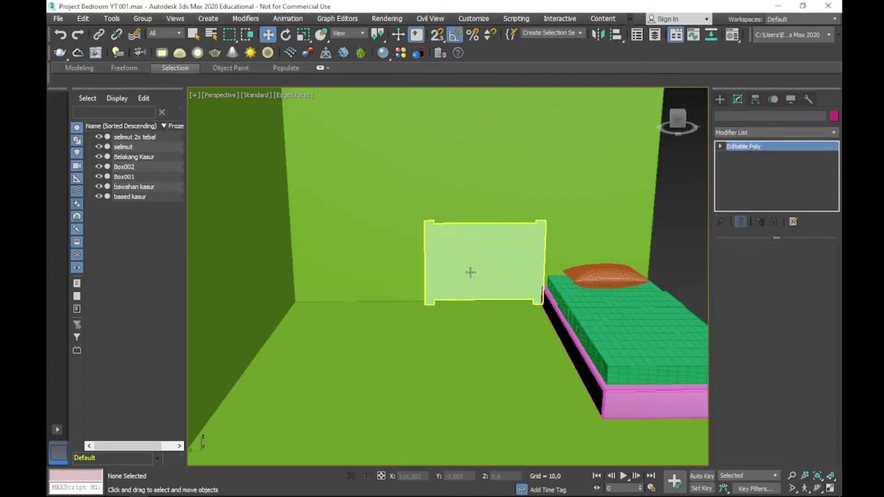
mouse_move(664, 251)
middle_down()
mouse_move(660, 269)
mouse_move(586, 347)
mouse_move(585, 375)
mouse_move(537, 316)
middle_up()
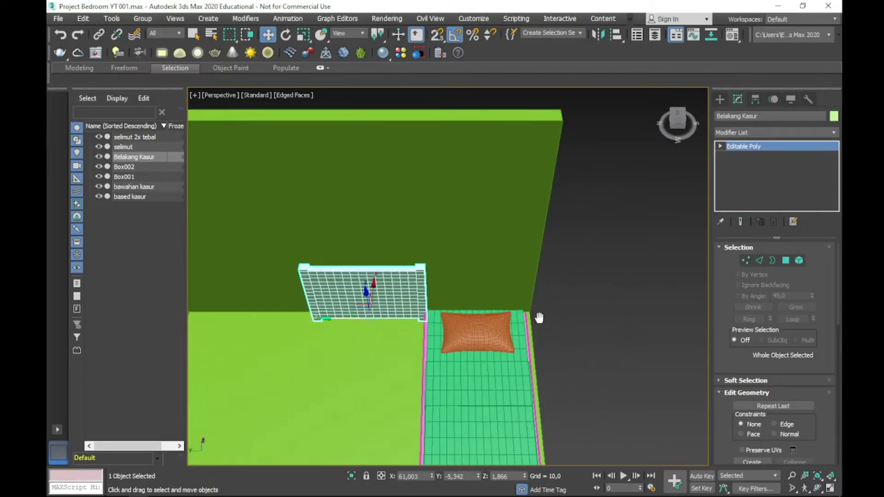
drag(304, 325, 432, 335)
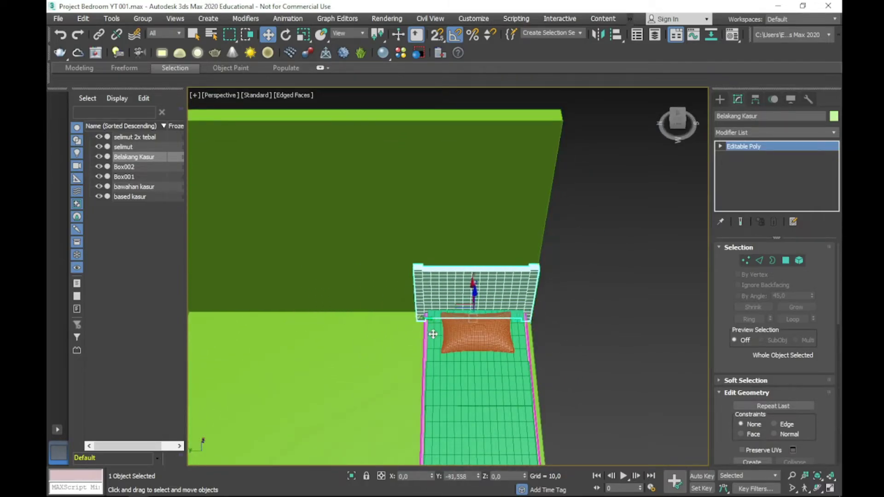
alt+middle_drag(630, 339, 558, 333)
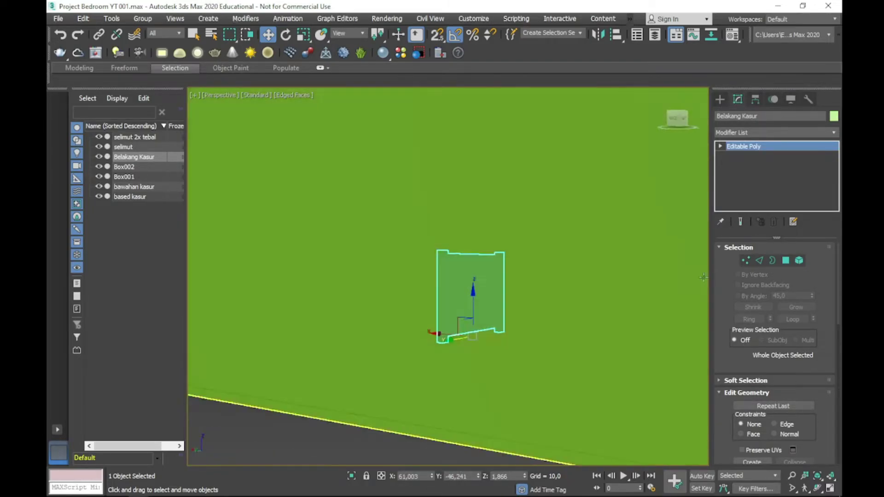
- Select the five bed parts: both blankets, Box002, bawahan kasur and based kasur, excluding the headboard
ctrl+click(449, 330)
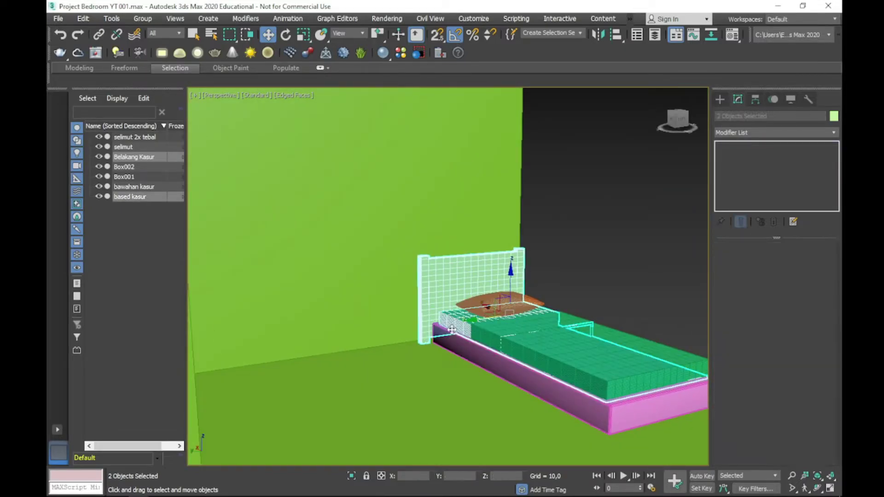
scroll(480, 344, up, 2)
ctrl+click(525, 332)
ctrl+click(525, 350)
ctrl+click(519, 369)
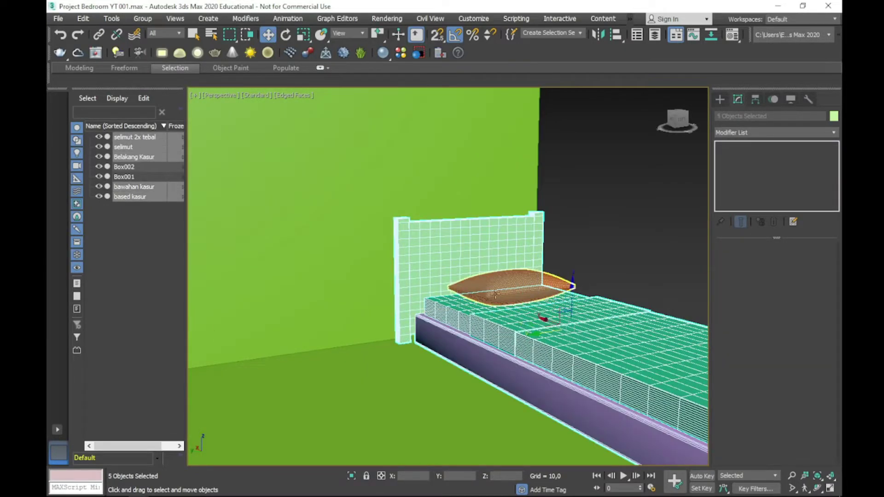
ctrl+click(493, 282)
ctrl+click(524, 363)
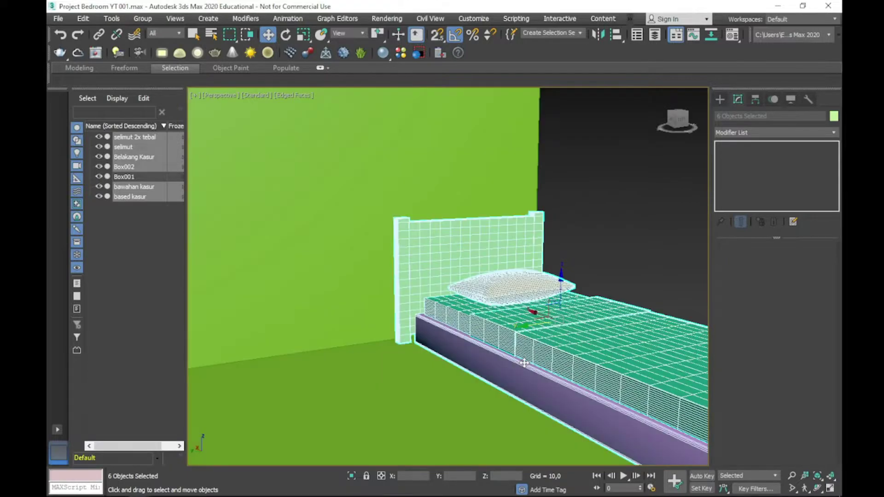
alt+click(433, 251)
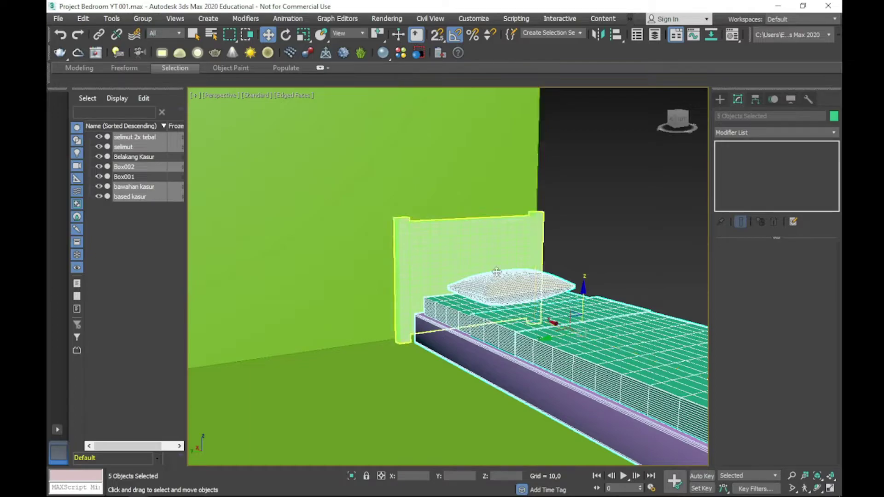
middle_drag(567, 314, 511, 281)
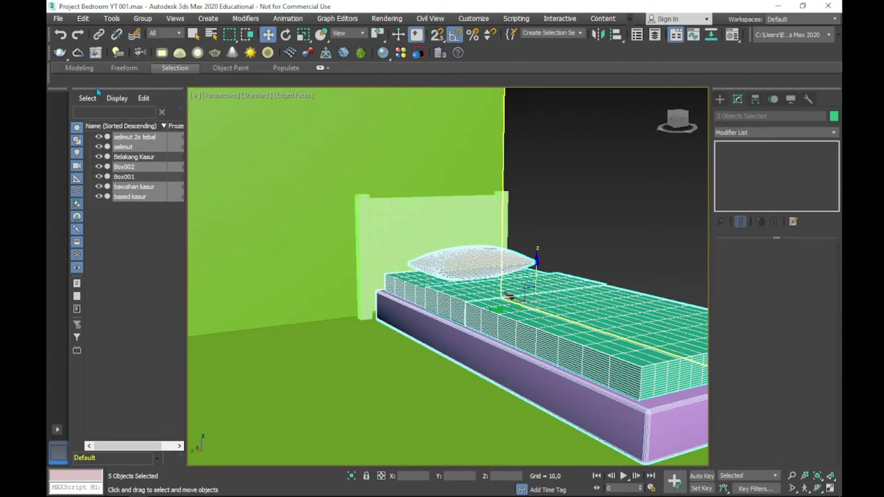
- Group the selected bed parts as 'Kasur Total'
click(142, 19)
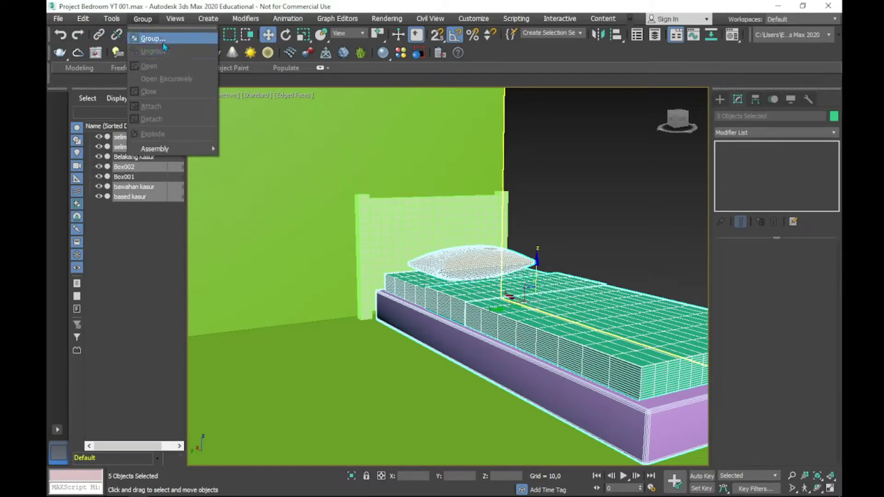
click(154, 34)
text(Kasur Total)
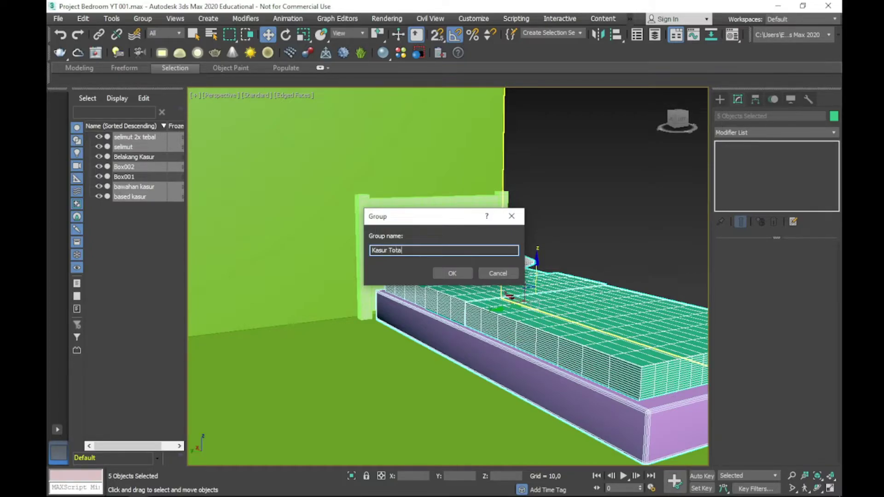
click(466, 276)
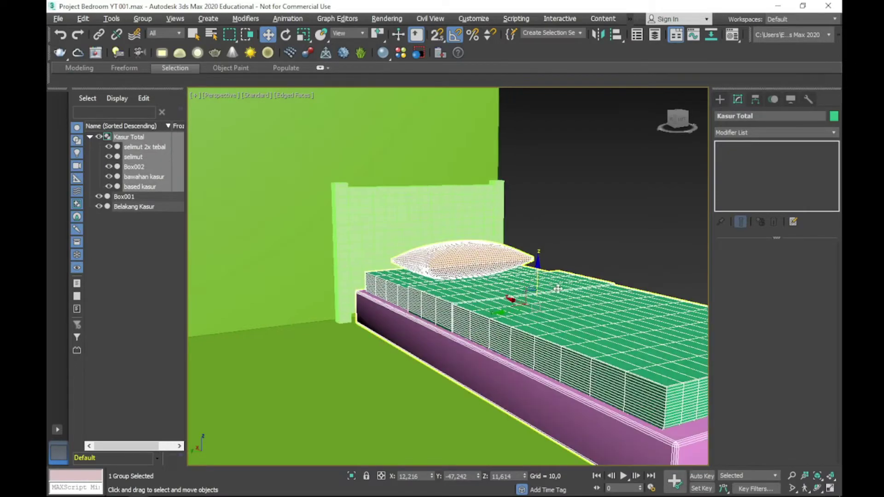
alt+middle_drag(509, 296, 537, 313)
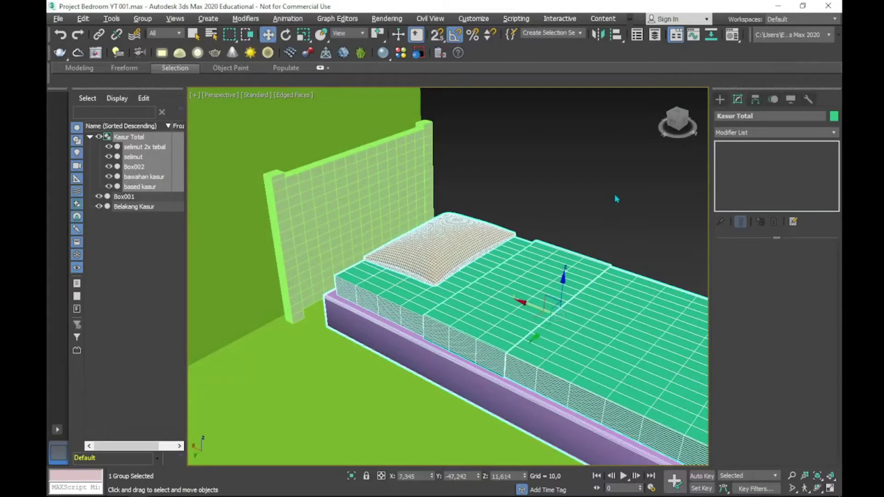
- Nudge the Belakang Kasur headboard slightly along X
click(572, 239)
mouse_move(572, 239)
alt+middle_down()
mouse_move(511, 248)
mouse_move(449, 216)
alt+middle_up()
click(447, 213)
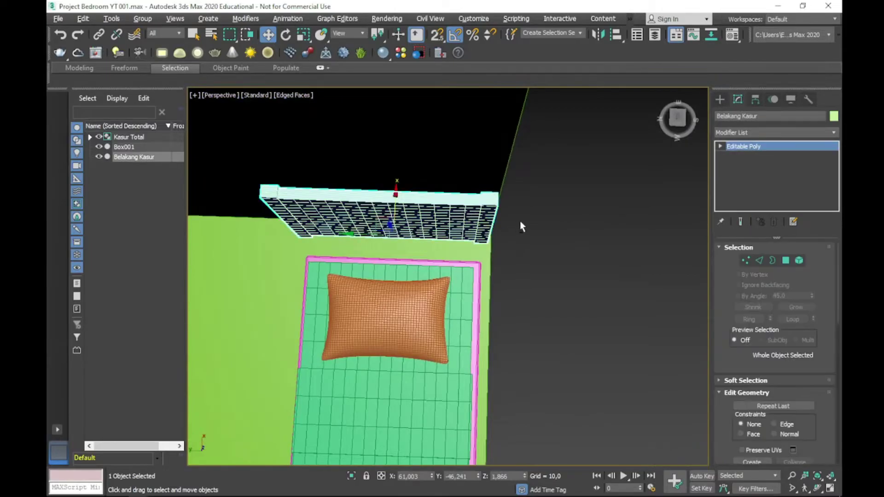
mouse_move(520, 222)
alt+middle_down()
mouse_move(454, 192)
mouse_move(444, 160)
alt+middle_up()
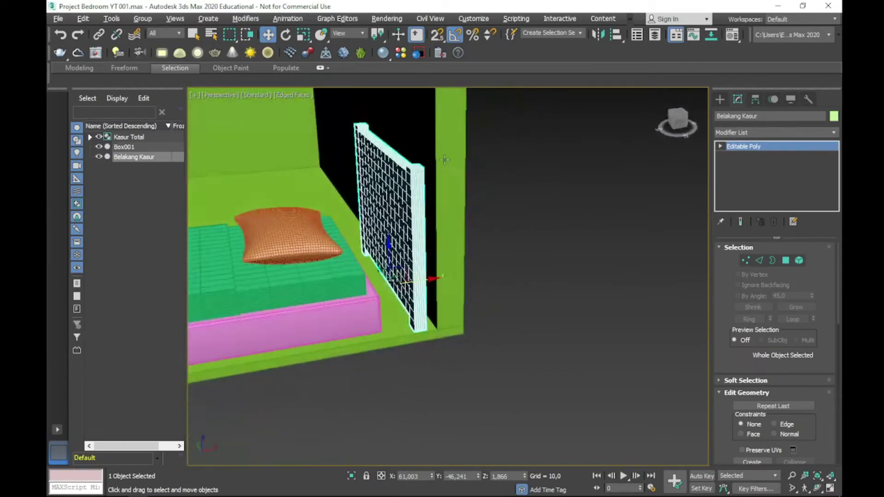
click(432, 280)
alt+middle_drag(463, 275, 474, 272)
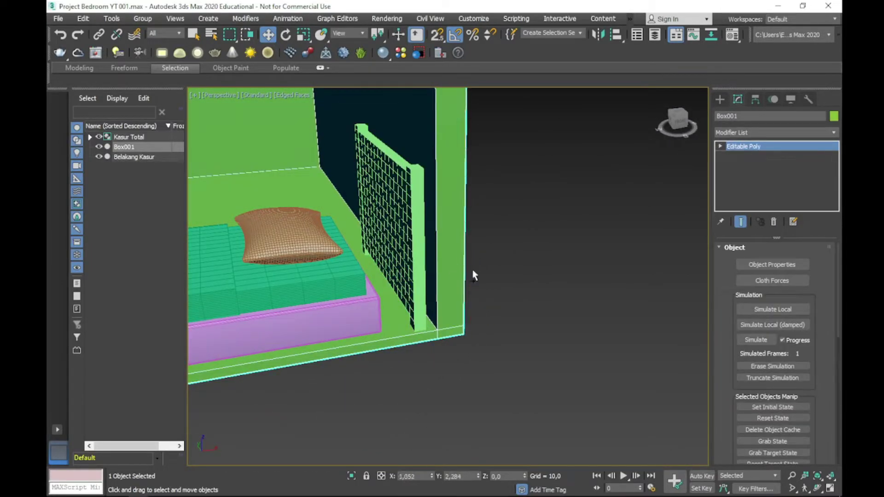
click(420, 275)
drag(426, 279, 424, 279)
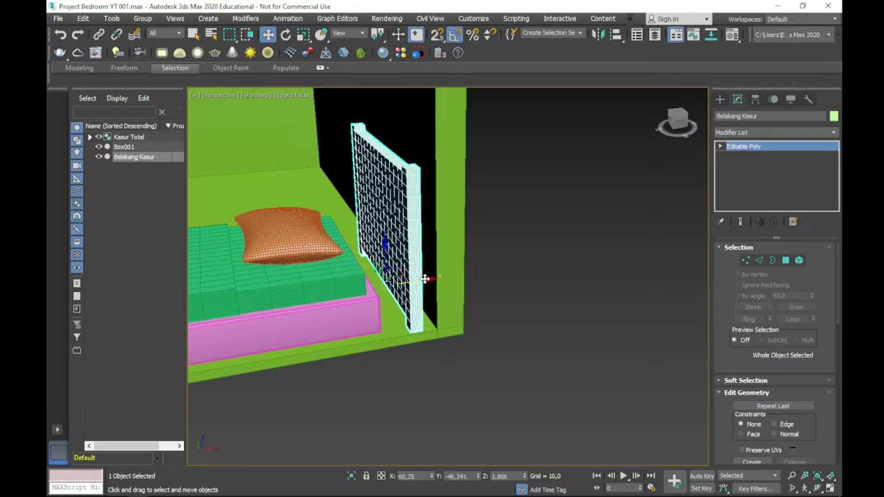
- Push the Kasur Total bed group against the headboard, to X 12,612
click(337, 284)
alt+middle_drag(277, 300, 432, 262)
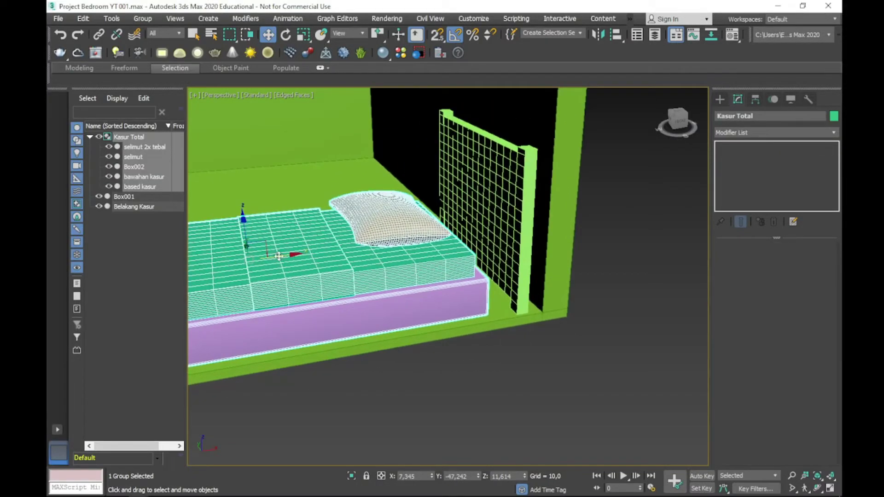
drag(279, 256, 311, 259)
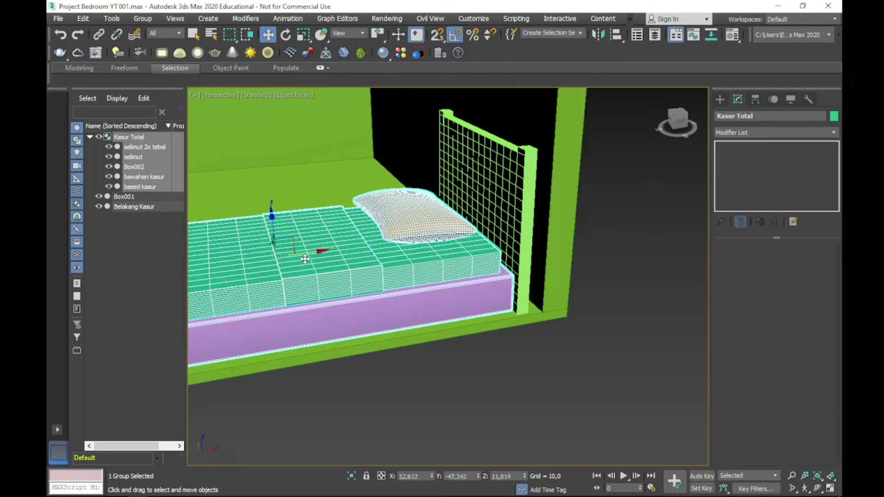
key(alt+Tab)
- Zoom into the Reference.jpg bed photo in Picasa
scroll(558, 295, up, 3)
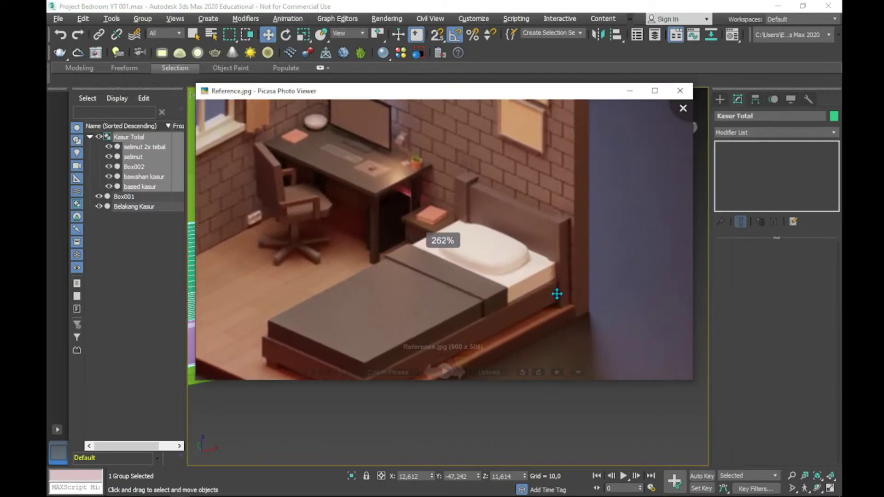
scroll(562, 311, up, 3)
scroll(560, 316, up, 1)
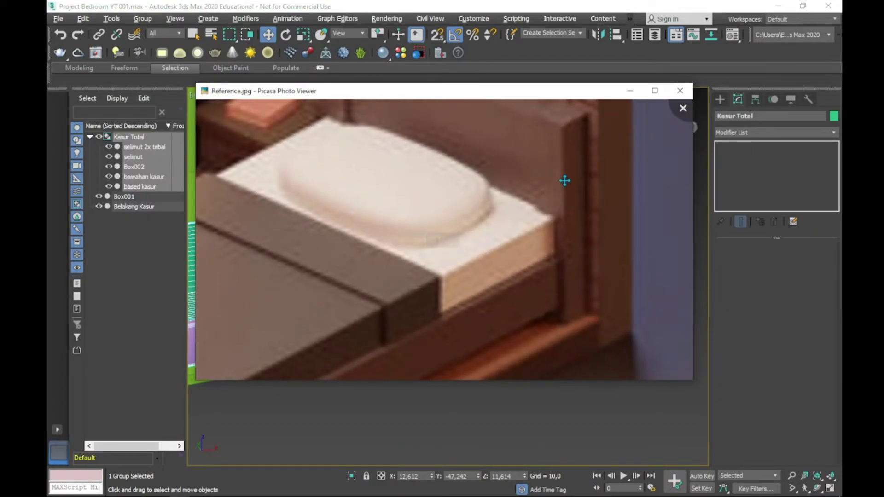
key(alt+Tab)
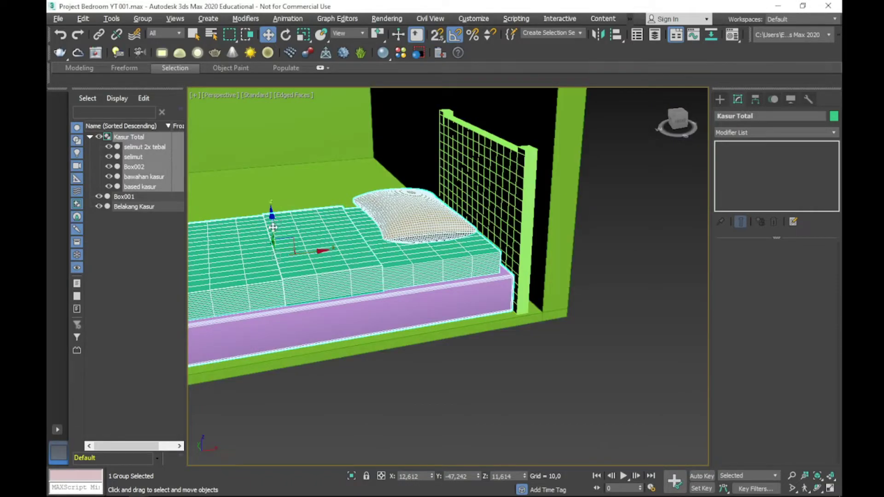
- Raise the Kasur Total bed group slightly on Z, to 13,078
drag(274, 227, 275, 220)
mouse_move(389, 253)
alt+middle_down()
mouse_move(468, 278)
mouse_move(478, 278)
mouse_move(472, 262)
mouse_move(579, 283)
mouse_move(645, 198)
alt+middle_up()
scroll(335, 306, up, 3)
scroll(338, 303, up, 3)
- Recheck the reference photo, panning to the bed's foot and base
key(alt+Tab)
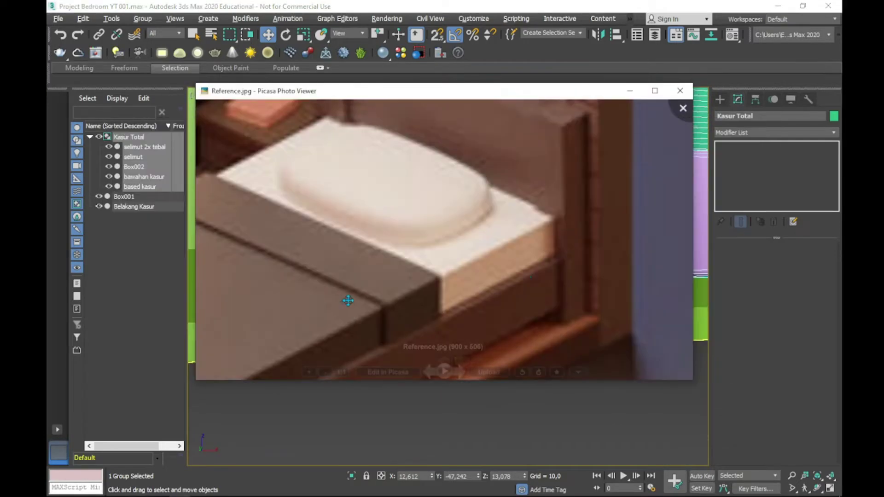
scroll(563, 336, up, 3)
scroll(401, 363, down, 1)
drag(400, 363, 513, 214)
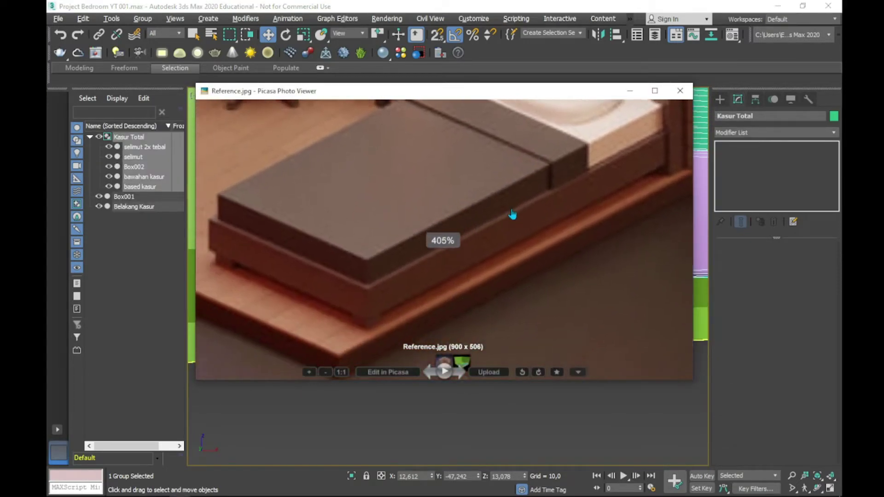
key(alt+Tab)
- From a top view, nudge the Kasur Total group slightly along Y under the Belakang Kasur headboard
scroll(362, 322, down, 3)
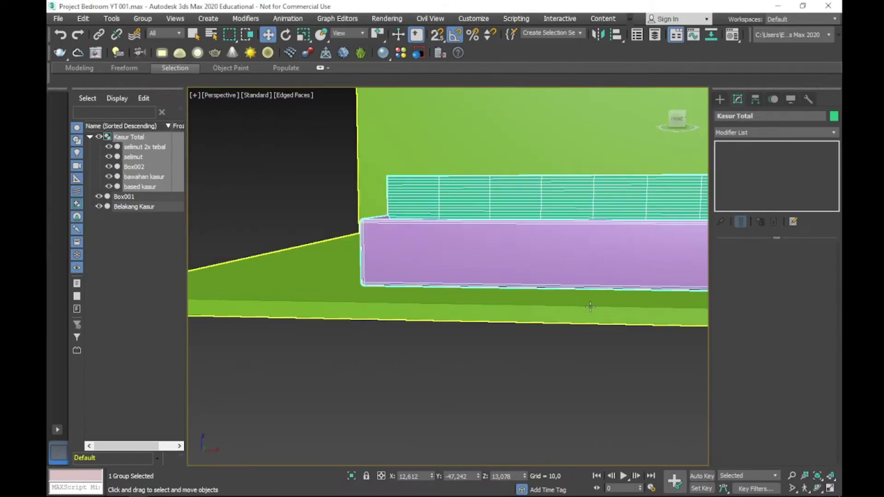
middle_drag(362, 322, 362, 369)
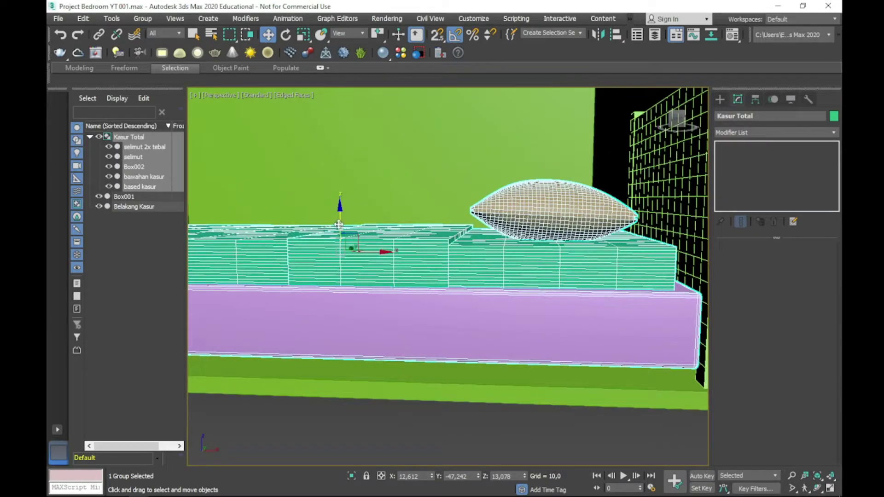
mouse_move(339, 224)
alt+middle_down()
mouse_move(538, 276)
mouse_move(665, 227)
mouse_move(618, 247)
mouse_move(649, 306)
alt+middle_up()
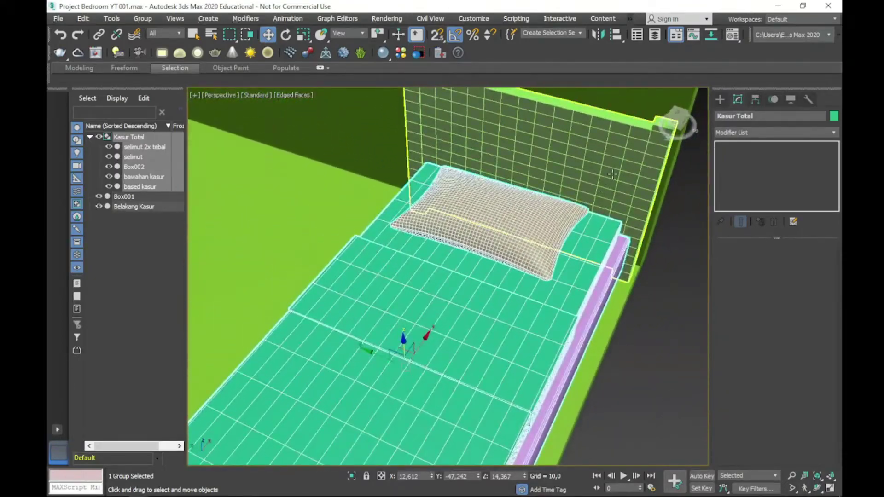
click(613, 175)
mouse_move(612, 174)
alt+middle_down()
mouse_move(662, 245)
mouse_move(659, 255)
mouse_move(659, 245)
alt+middle_up()
click(629, 247)
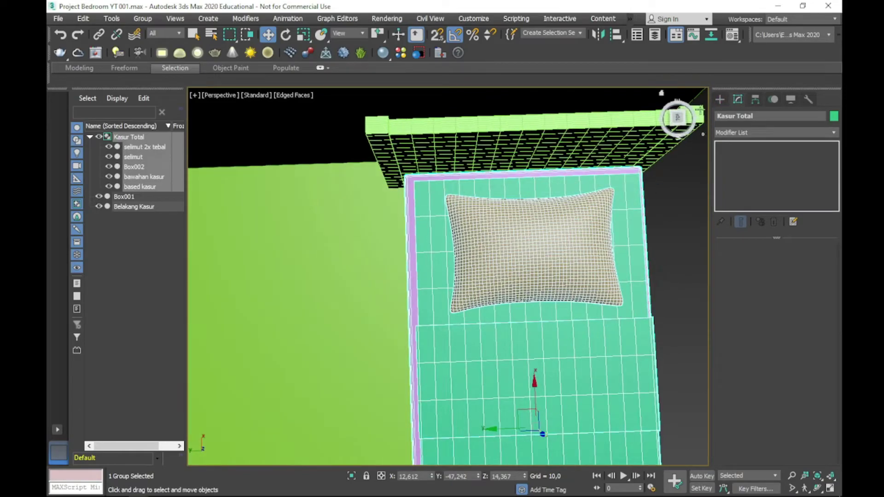
click(677, 118)
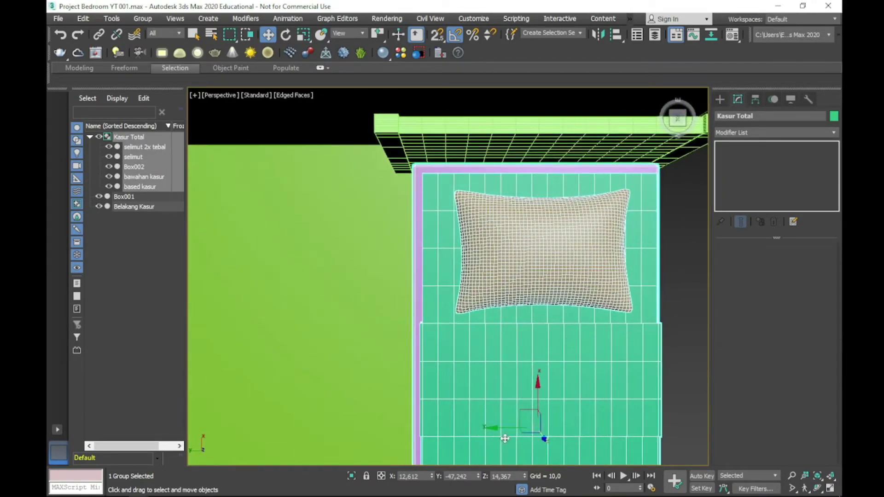
drag(500, 430, 497, 430)
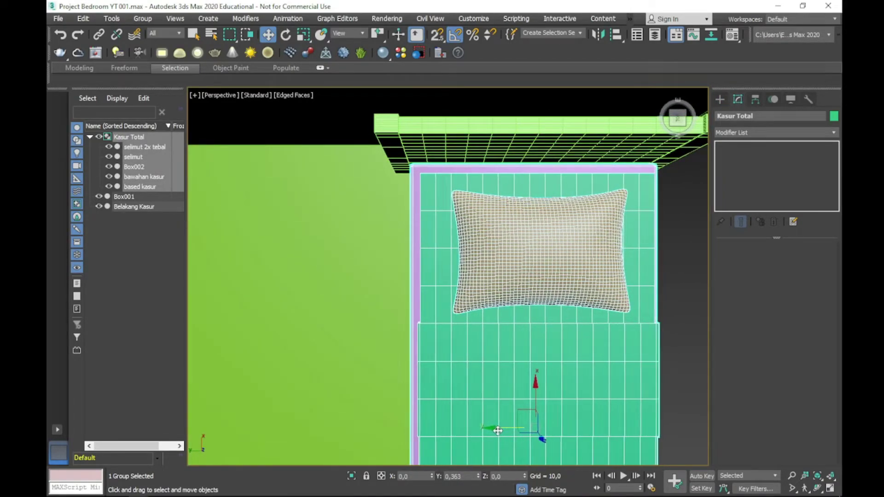
mouse_move(592, 367)
alt+middle_down()
mouse_move(583, 276)
mouse_move(506, 312)
mouse_move(525, 337)
alt+middle_up()
scroll(581, 260, up, 5)
scroll(581, 261, down, 3)
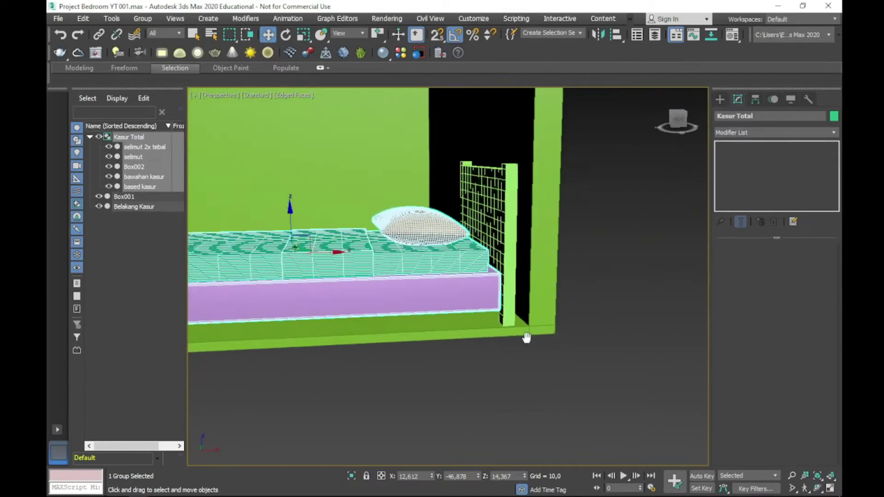
- Deselect everything and square a top-down wireframe view of the bed below the headboard
click(606, 298)
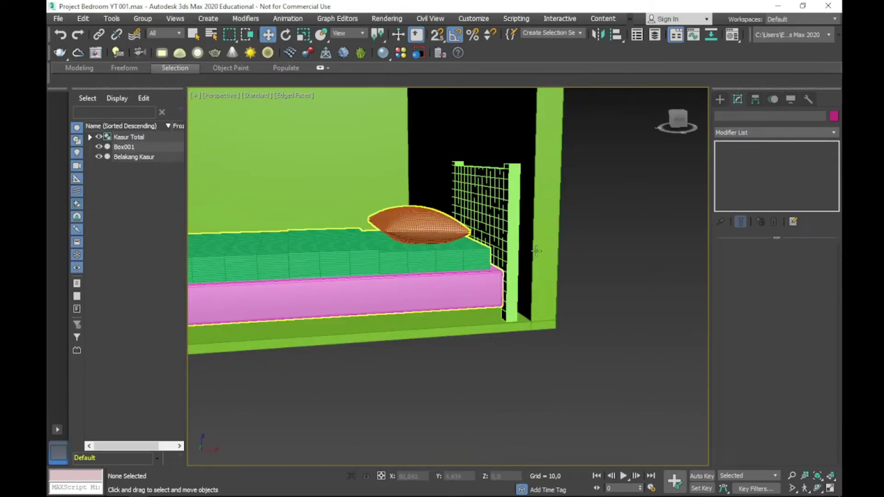
scroll(527, 286, up, 2)
scroll(526, 286, up, 4)
scroll(526, 286, down, 5)
scroll(557, 276, down, 5)
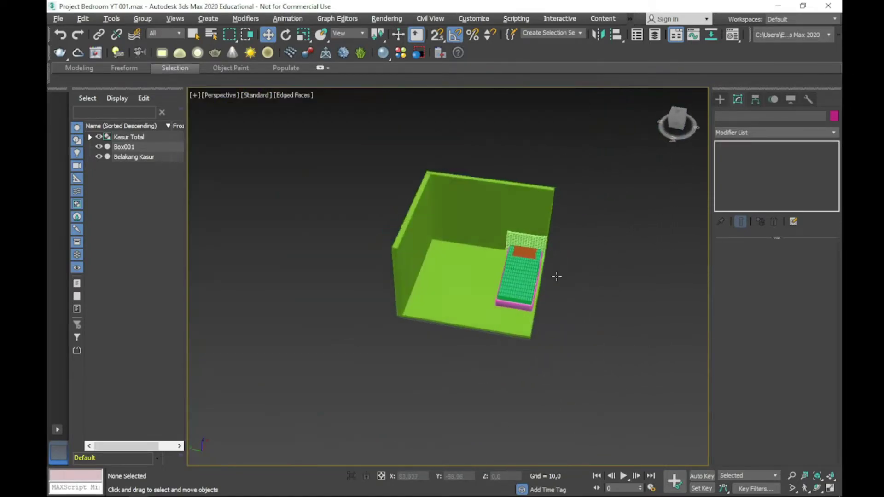
scroll(513, 233, up, 8)
mouse_move(513, 233)
middle_down()
mouse_move(532, 323)
mouse_move(473, 252)
middle_up()
key(t)
scroll(473, 252, down, 3)
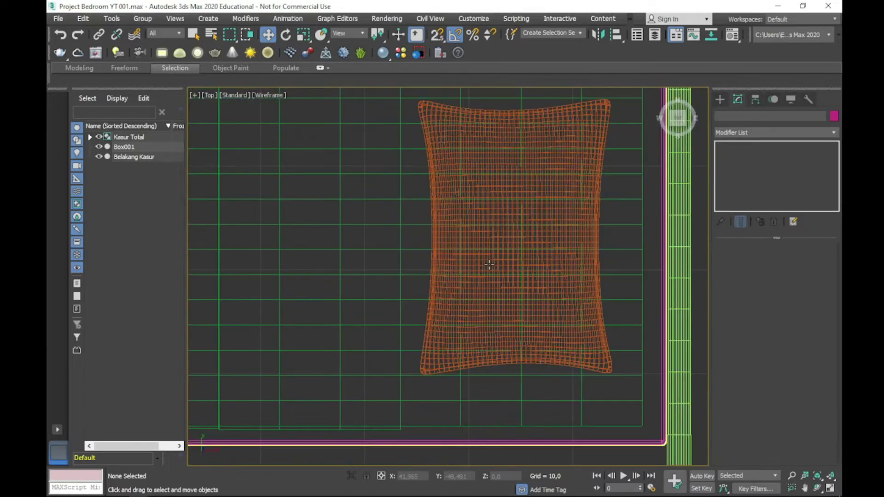
scroll(566, 247, down, 3)
mouse_move(627, 214)
alt+middle_down()
mouse_move(698, 223)
mouse_move(562, 247)
mouse_move(672, 133)
alt+middle_up()
click(677, 118)
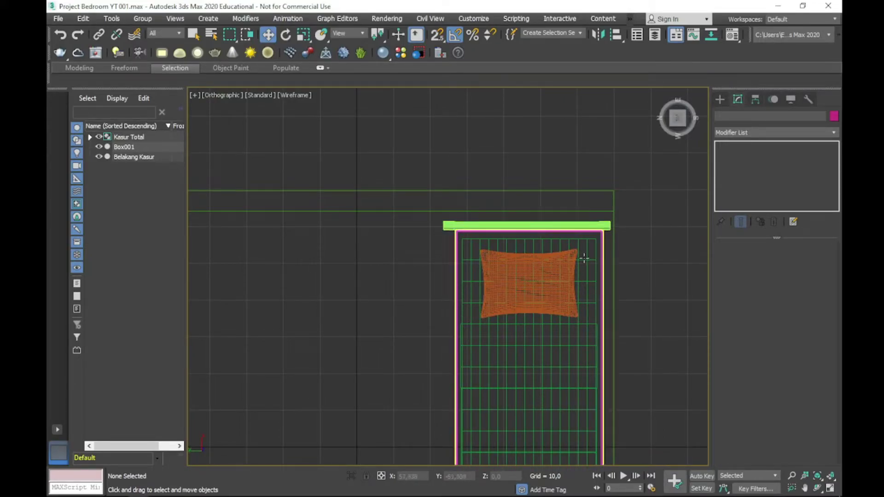
- Nudge the Kasur Total bed group slightly, then view it in the Perspective viewport
click(585, 259)
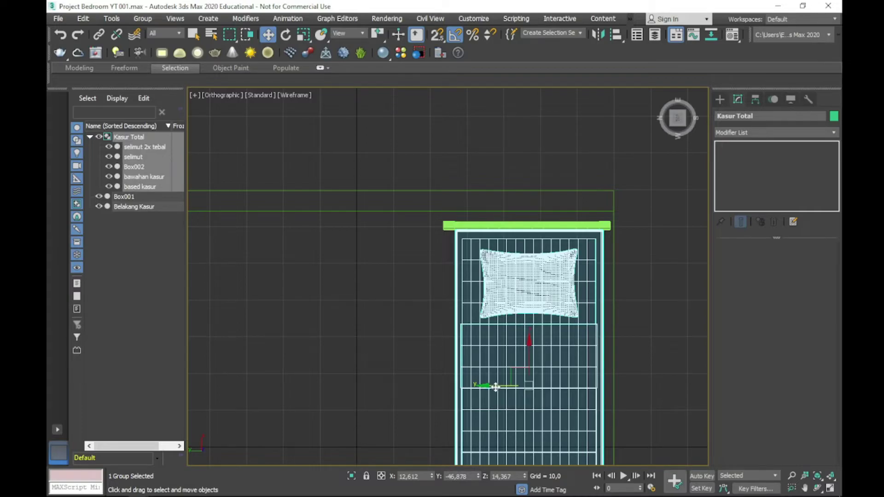
drag(495, 387, 495, 388)
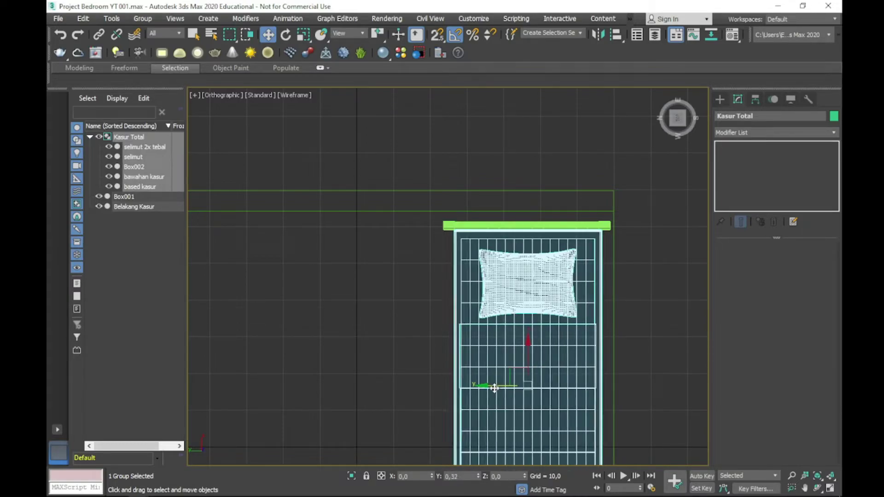
key(p)
click(642, 298)
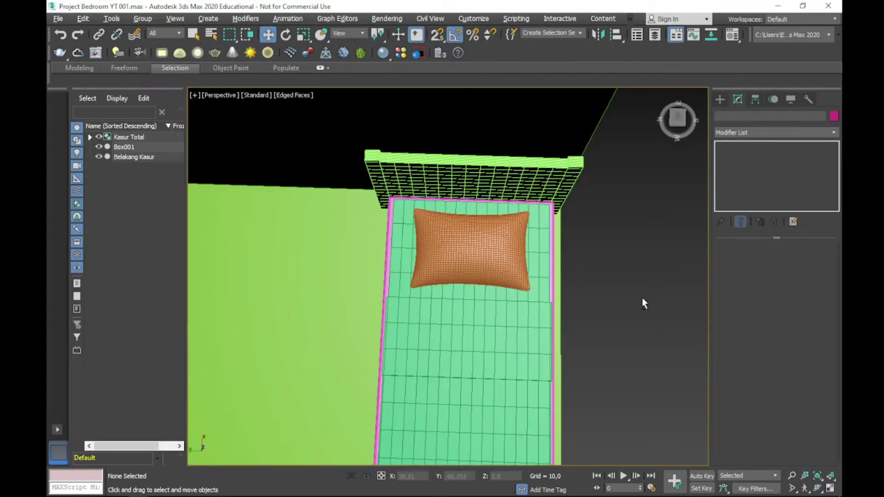
mouse_move(641, 297)
alt+middle_down()
mouse_move(618, 258)
mouse_move(638, 236)
mouse_move(697, 244)
mouse_move(740, 224)
alt+middle_up()
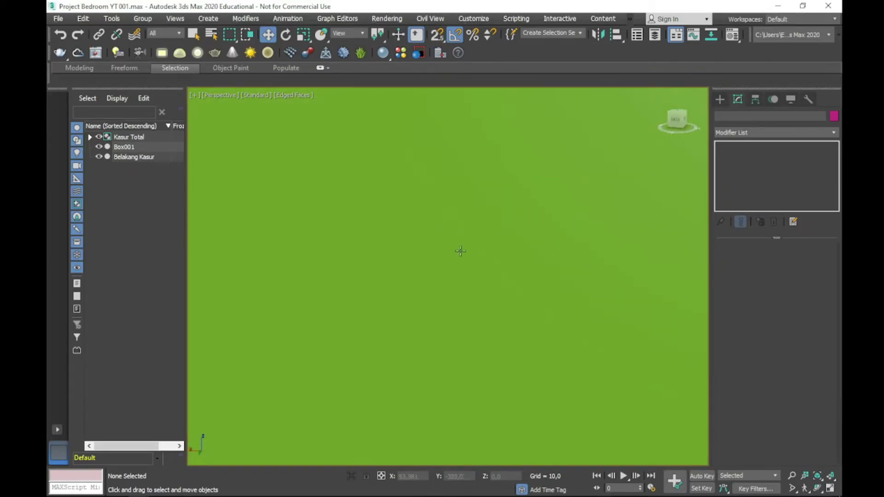
scroll(461, 251, down, 5)
mouse_move(537, 276)
alt+middle_down()
mouse_move(523, 306)
mouse_move(427, 189)
mouse_move(600, 239)
mouse_move(552, 223)
mouse_move(521, 180)
alt+middle_up()
- Compare the scene with Reference.jpg, frame the whole bedroom, and open Standard Primitives
key(alt+Tab)
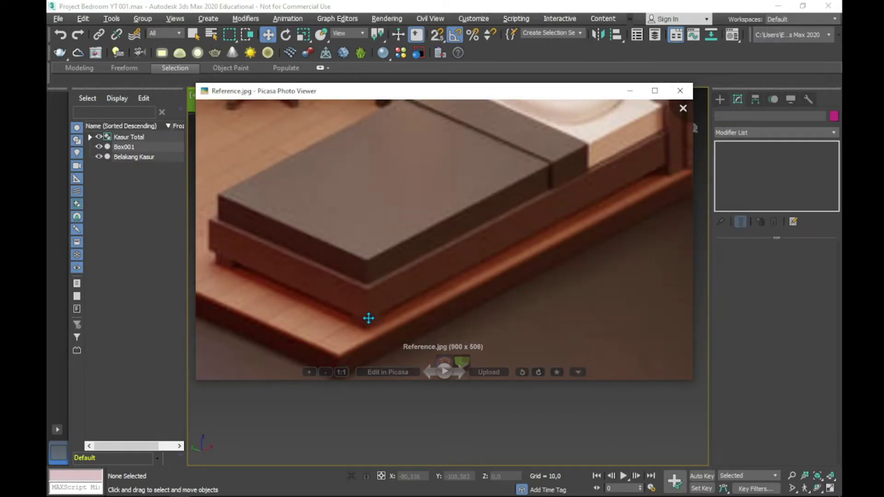
key(alt+Tab)
middle_drag(425, 278, 445, 312)
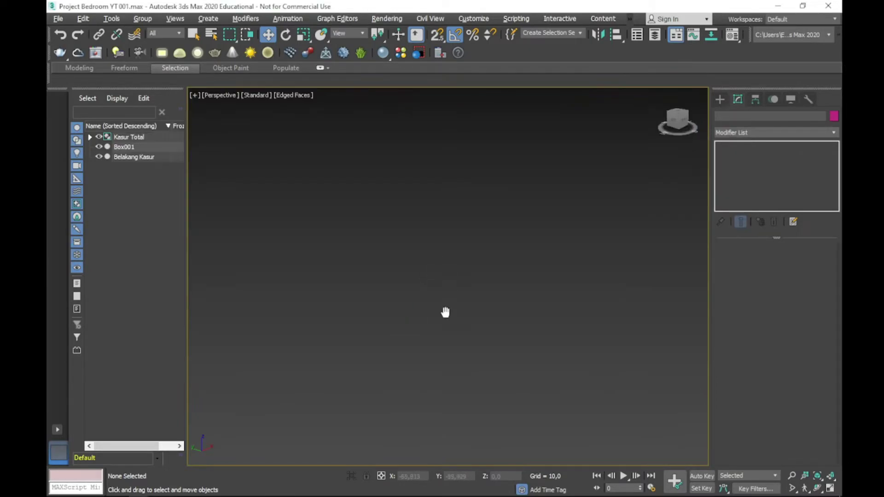
key(z)
scroll(608, 382, up, 3)
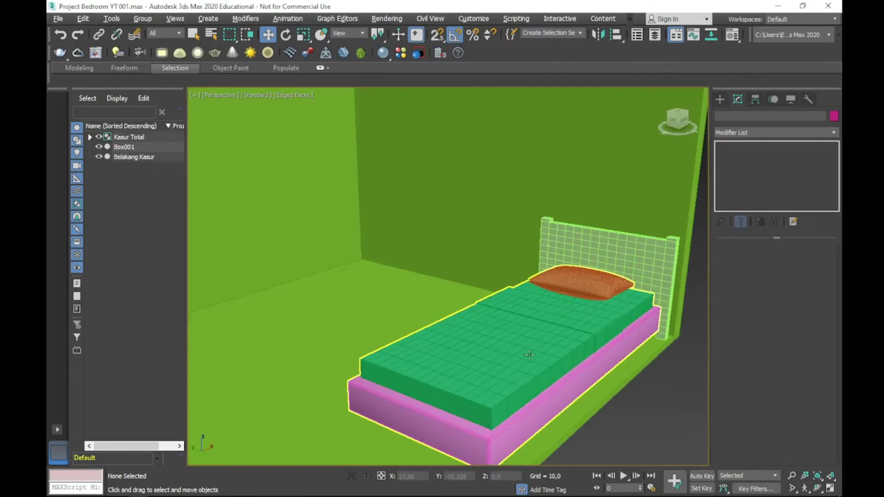
scroll(668, 231, up, 2)
click(720, 99)
- Create a small box about 2.8 x 3.3 x 2.5 on the floor under the bed as Box003
click(752, 165)
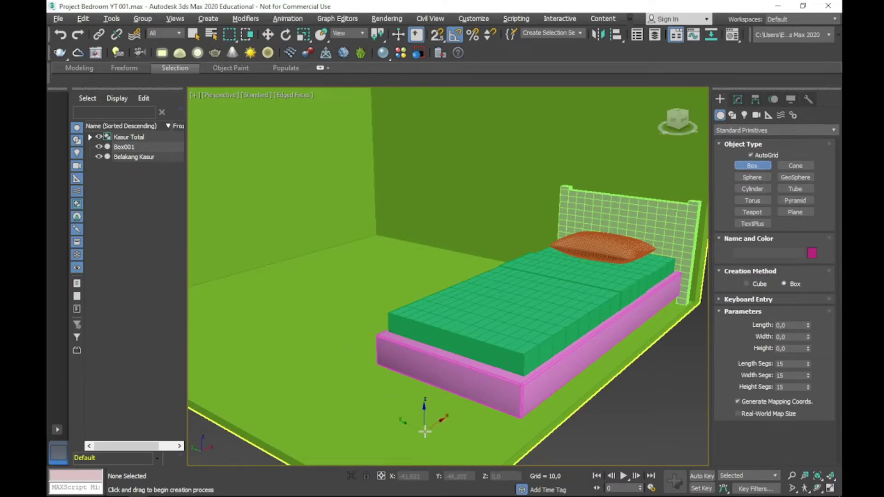
scroll(427, 432, up, 2)
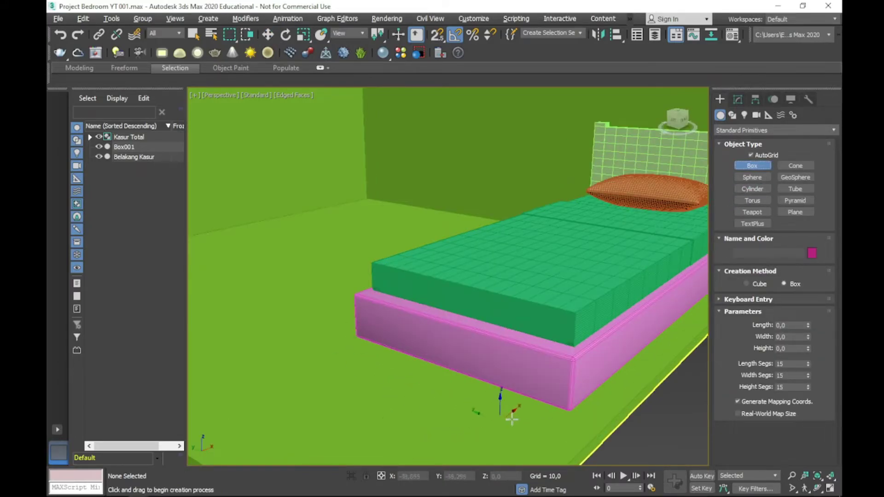
alt+middle_drag(608, 418, 566, 352)
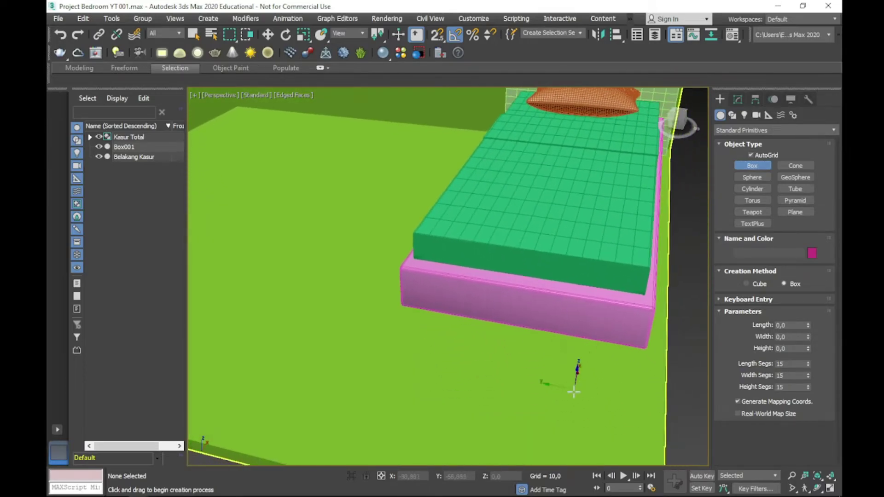
click(562, 370)
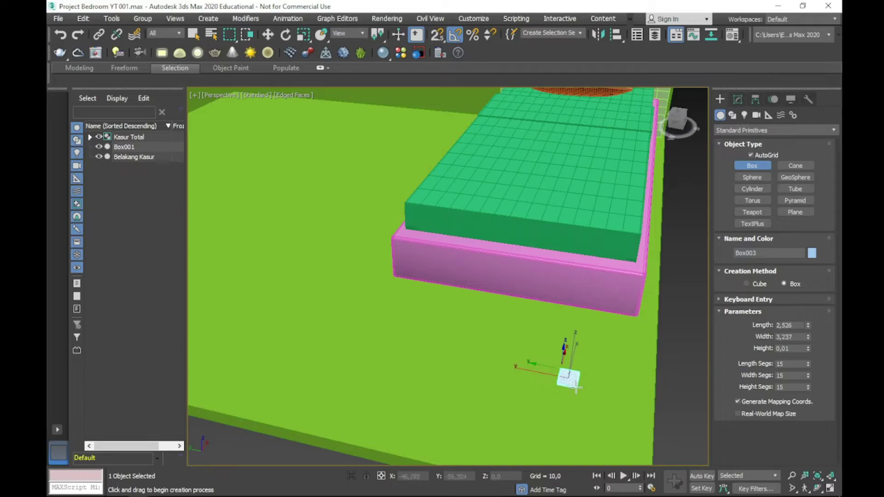
alt+middle_drag(578, 389, 574, 370)
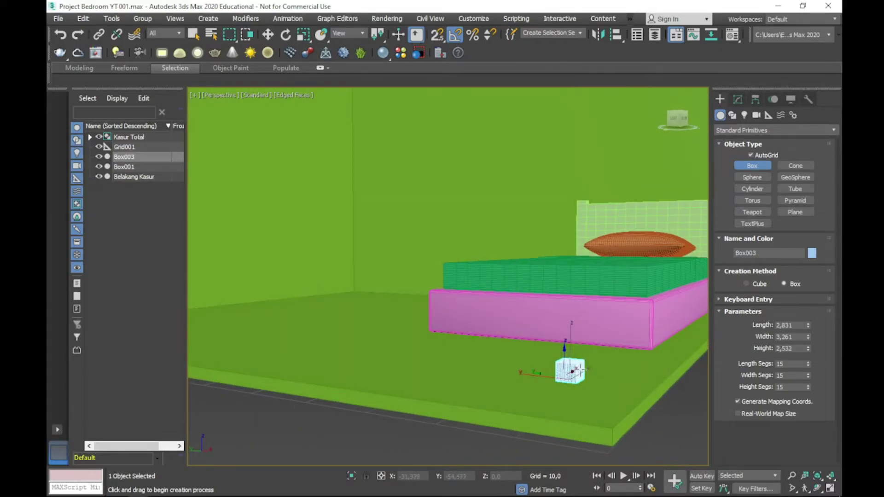
key(w)
- Inspect Box003 from several angles and compare it against the reference photo
scroll(581, 369, up, 3)
scroll(589, 373, up, 3)
scroll(601, 378, up, 3)
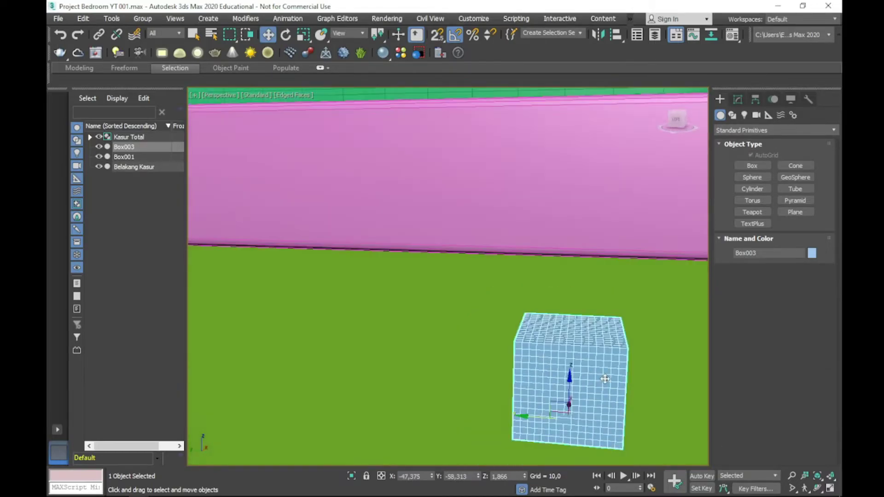
scroll(605, 379, down, 2)
alt+middle_drag(594, 368, 533, 355)
key(alt+Tab)
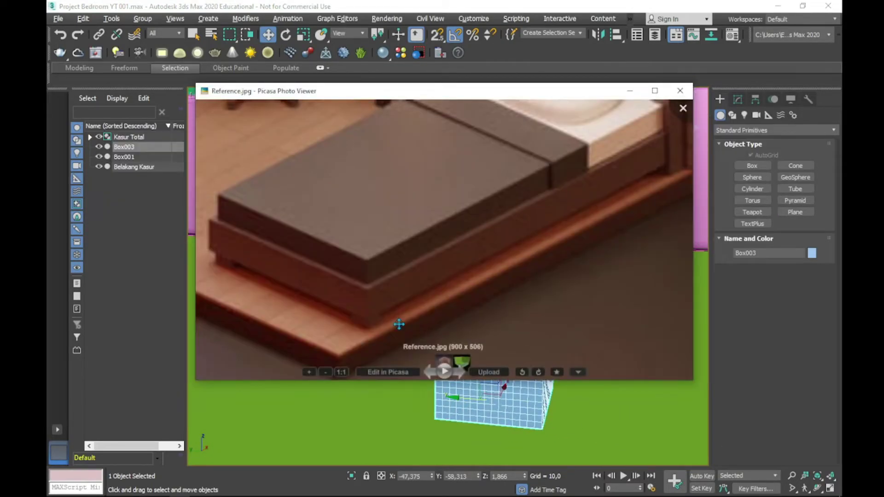
key(Escape)
mouse_move(399, 322)
alt+middle_down()
mouse_move(573, 285)
mouse_move(504, 288)
alt+middle_up()
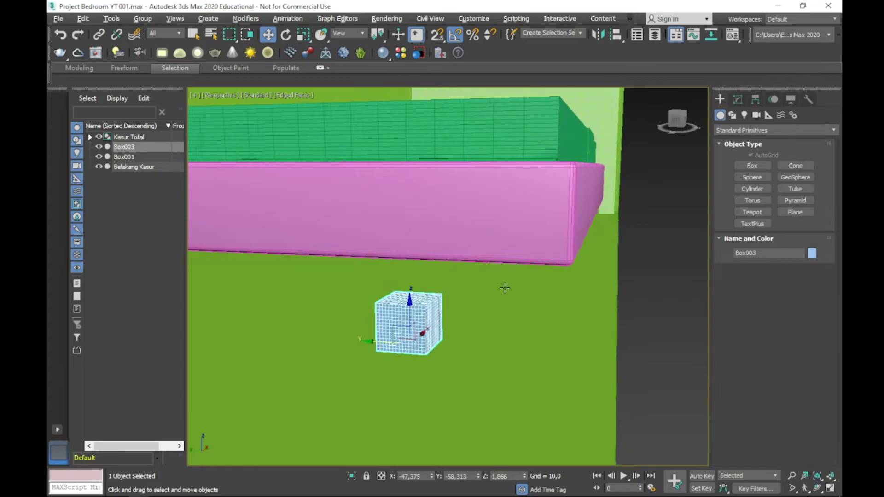
scroll(415, 296, up, 2)
scroll(414, 297, up, 2)
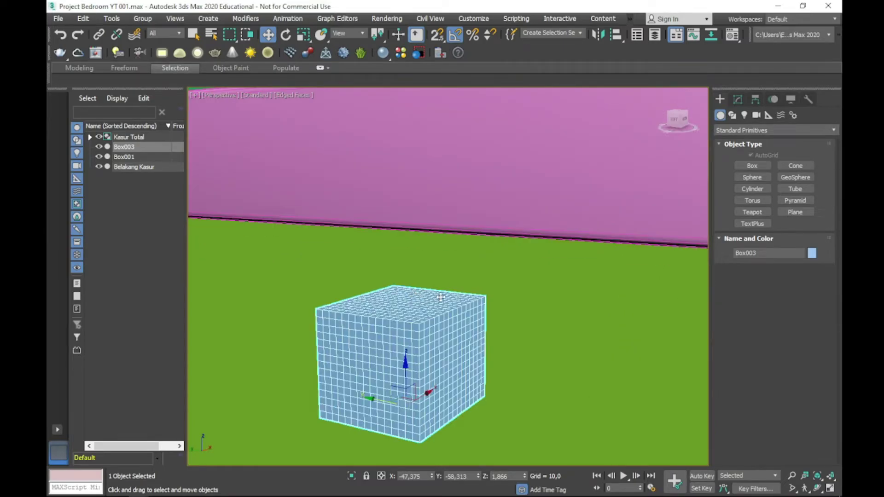
click(738, 99)
- Add an FFD 3x3x3 modifier to Box003 and enter its Control Points level
click(759, 132)
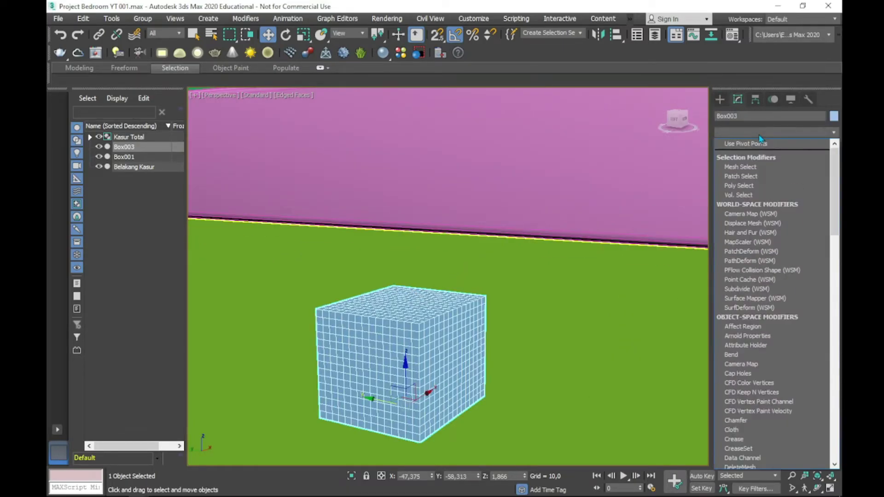
scroll(759, 135, down, 1)
key(f)
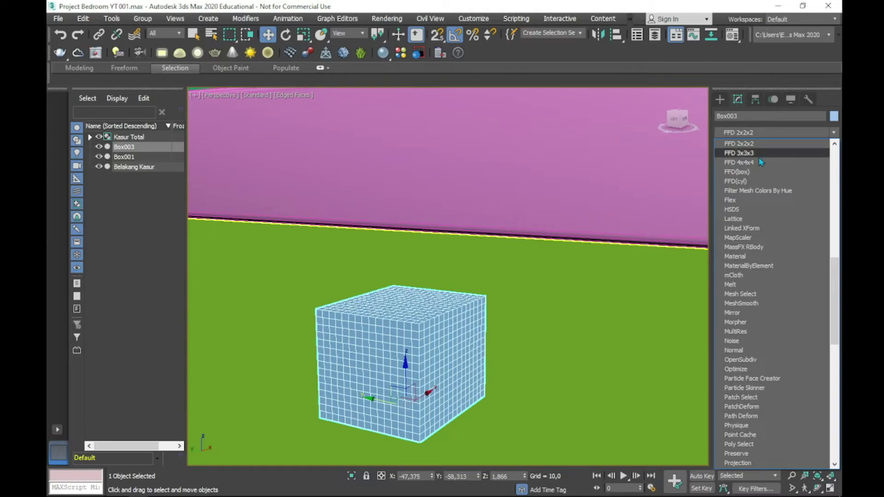
click(759, 153)
click(732, 147)
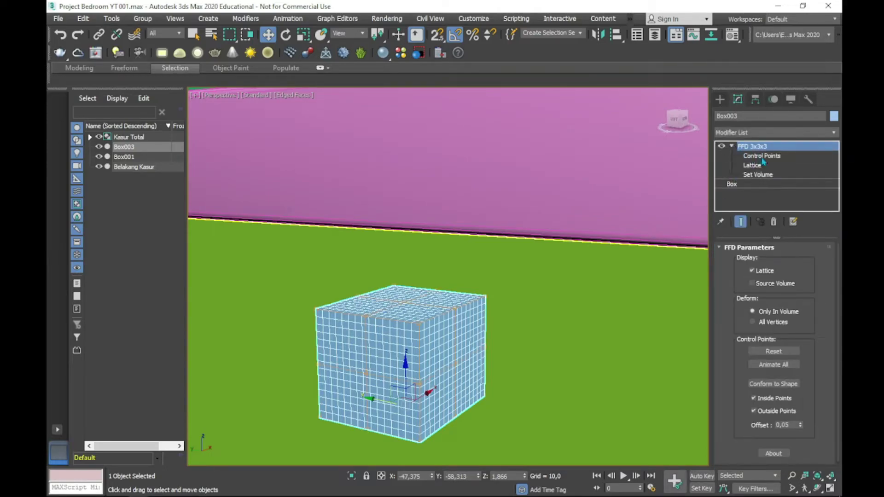
click(762, 156)
- Select the bottom lattice points and try scaling them, cancelling both attempts
alt+middle_drag(549, 237, 578, 236)
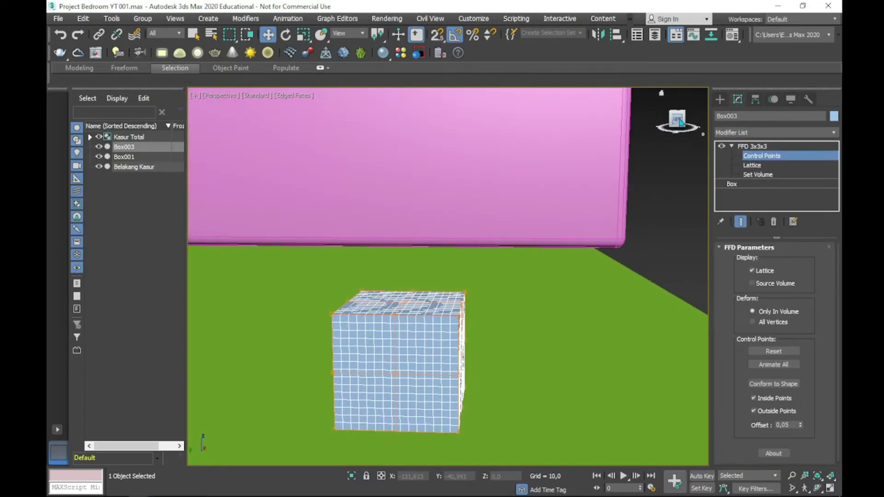
mouse_move(681, 122)
mouse_down()
mouse_move(581, 244)
mouse_move(558, 341)
mouse_move(574, 265)
mouse_move(569, 233)
mouse_up()
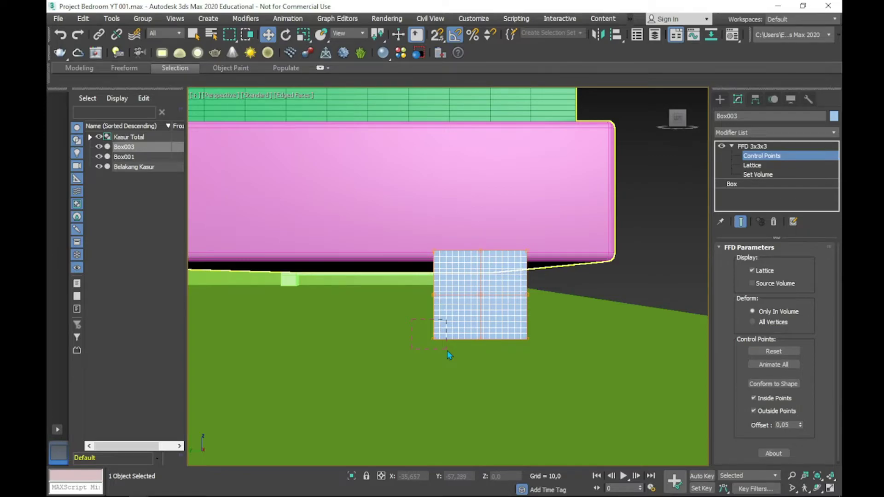
drag(450, 355, 463, 352)
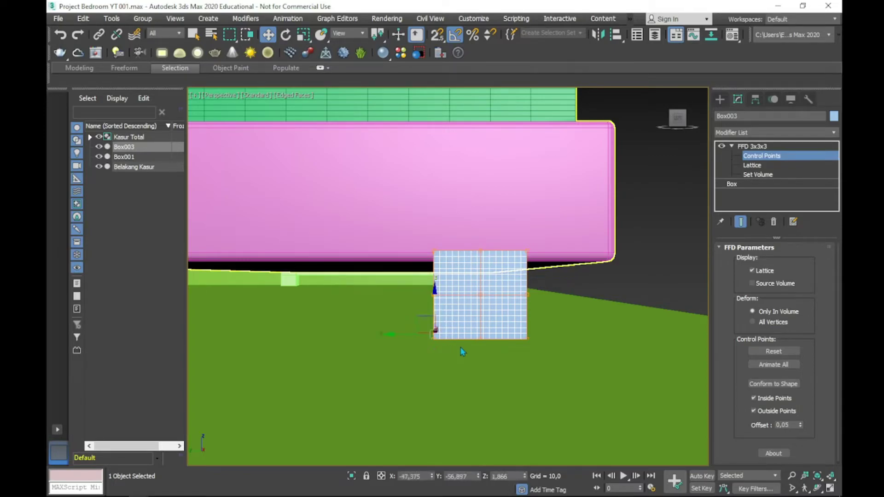
key(r)
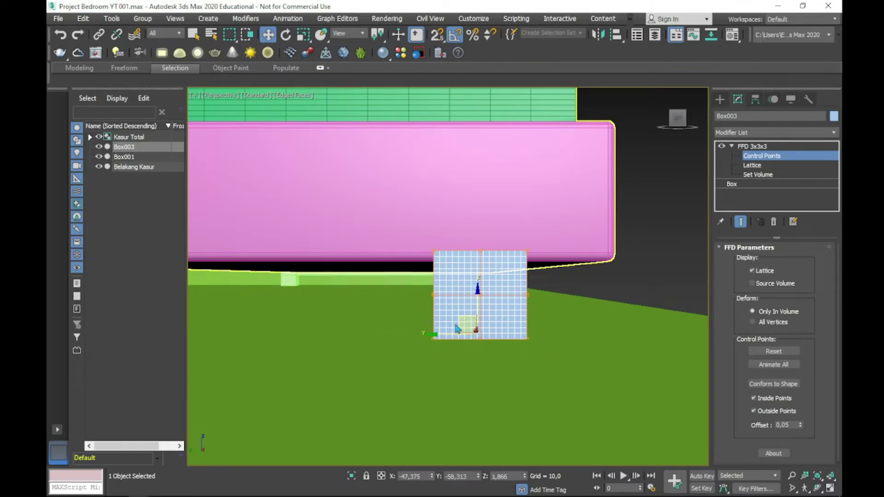
drag(449, 328, 499, 359)
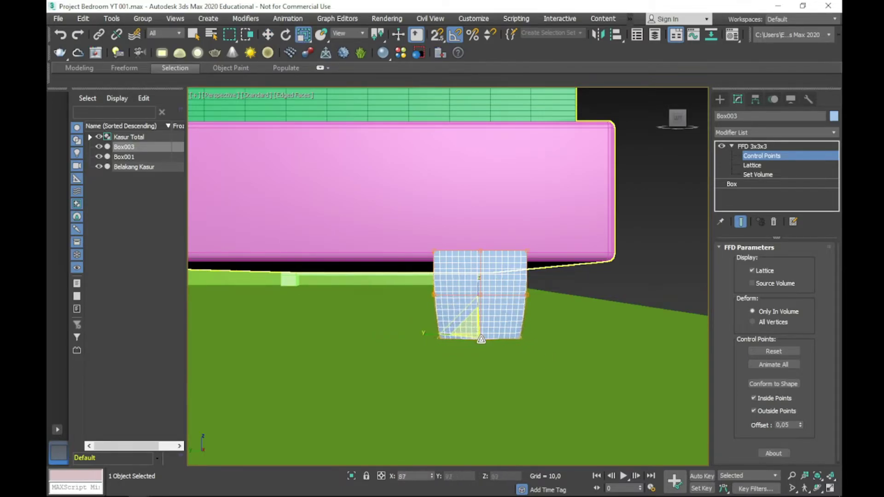
right_click(499, 359)
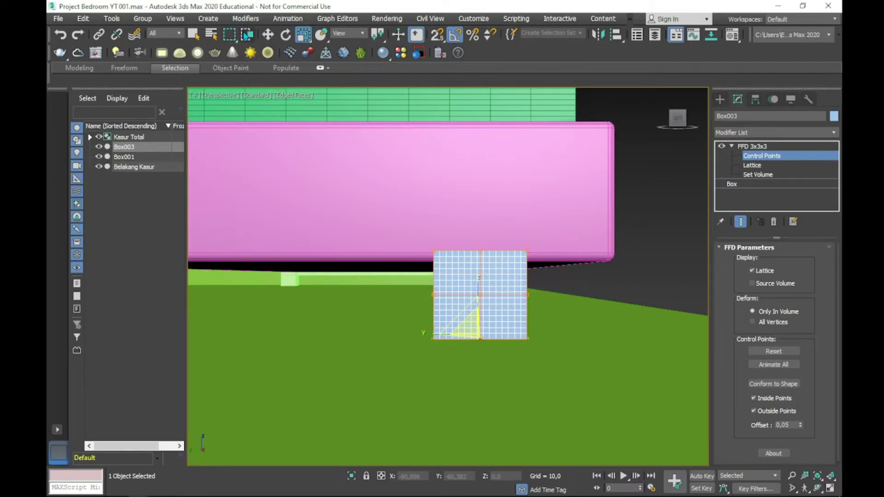
drag(468, 329, 506, 363)
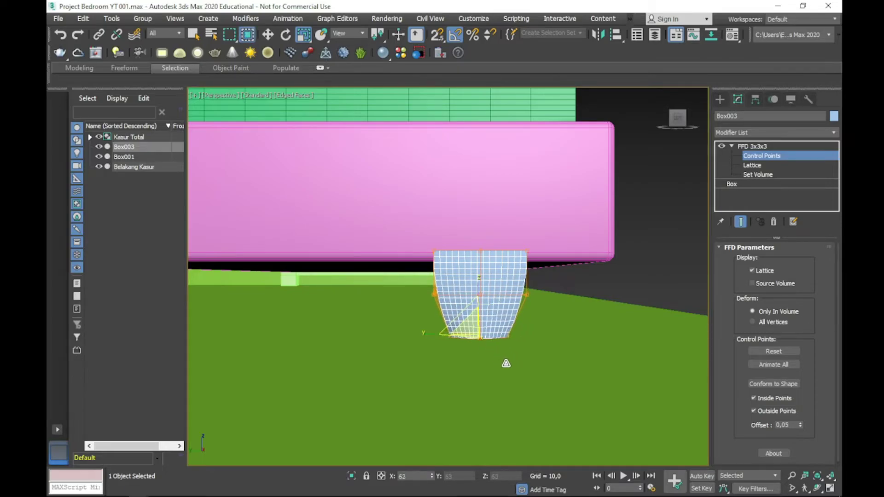
right_click(661, 296)
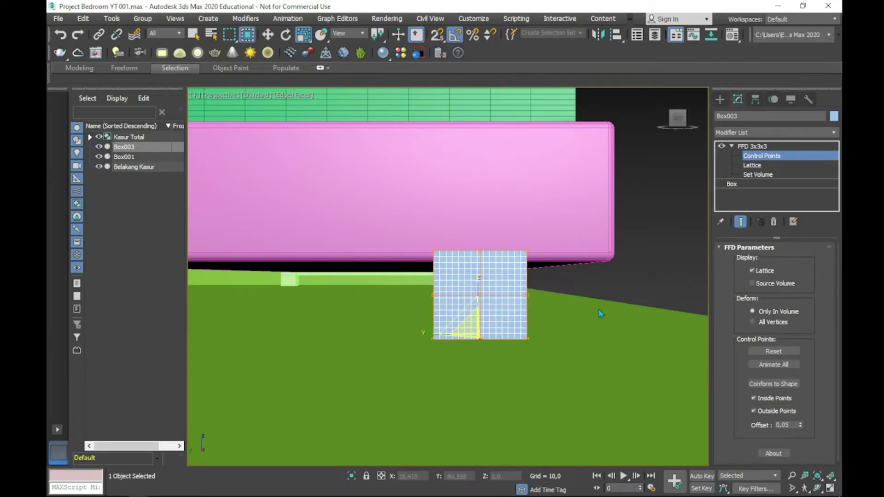
- Reselect the lower control points and scale them inward to taper the leg
click(802, 149)
click(764, 156)
key(w)
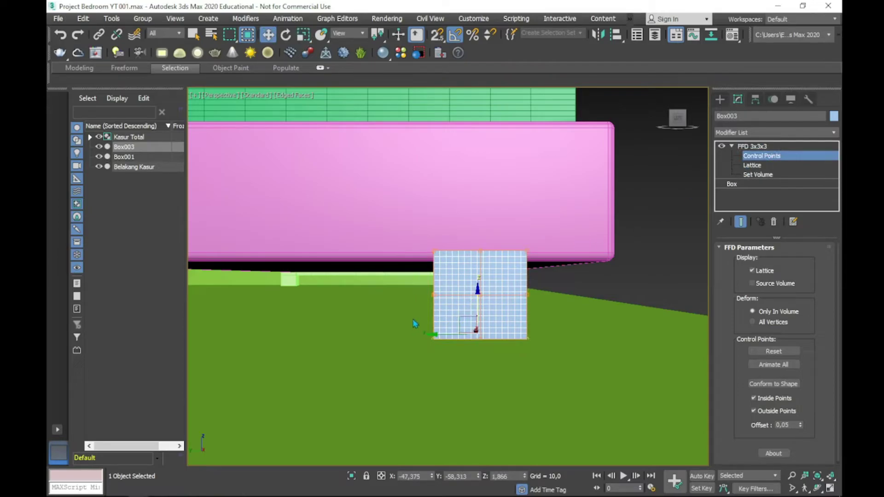
drag(587, 361, 528, 340)
key(r)
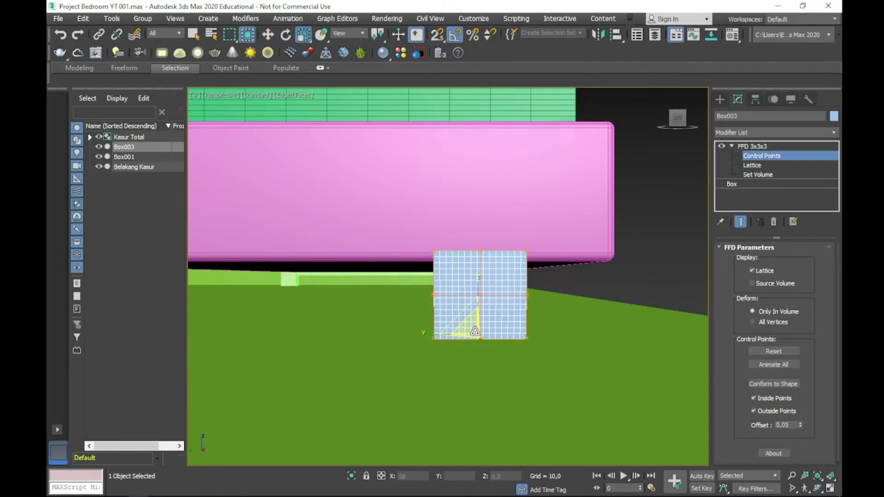
mouse_move(472, 327)
mouse_down()
mouse_move(545, 387)
mouse_move(656, 429)
mouse_up()
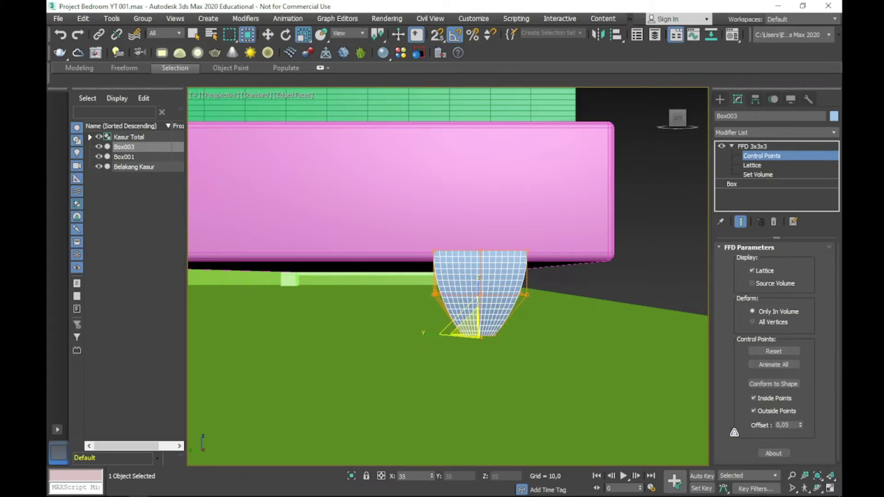
alt+middle_drag(622, 346, 546, 354)
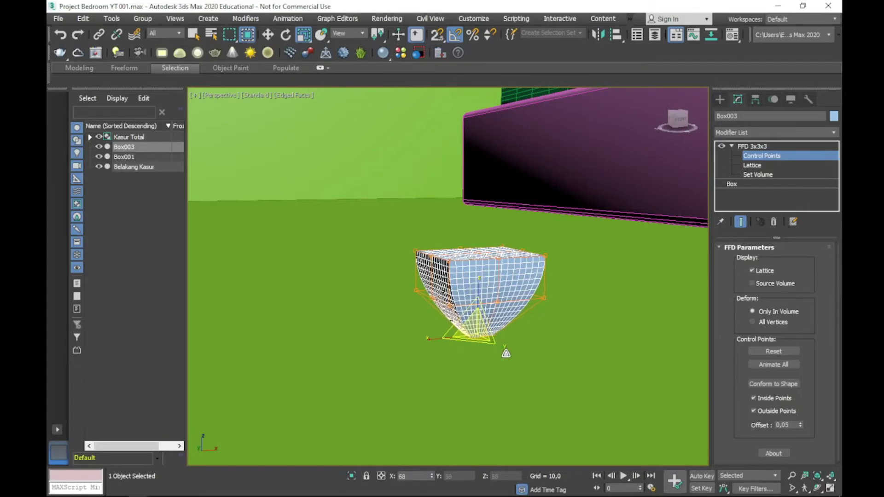
alt+middle_drag(404, 239, 581, 238)
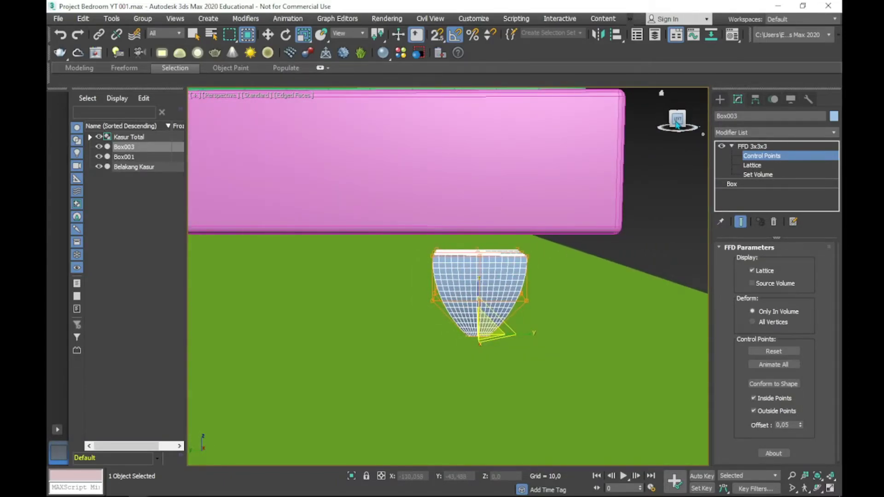
mouse_move(677, 124)
mouse_down()
mouse_move(480, 204)
mouse_move(575, 247)
mouse_up()
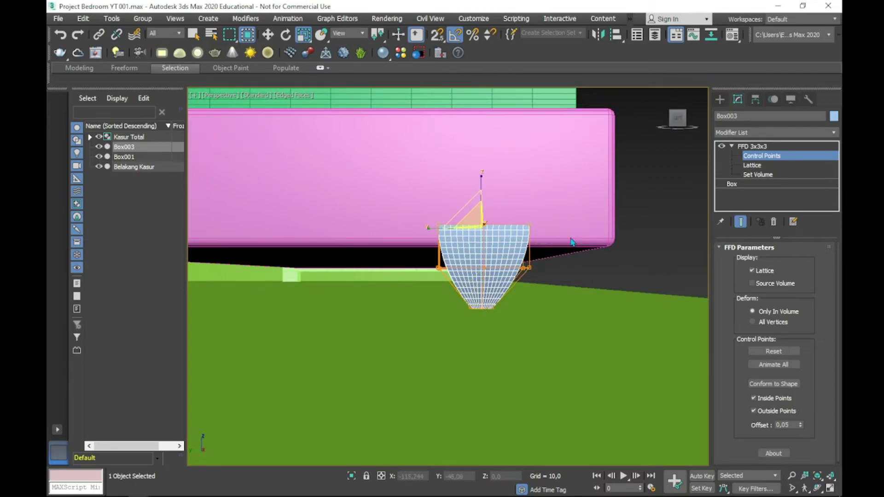
- Shrink the top row of control points slightly and raise it along Z
mouse_move(483, 216)
mouse_down()
mouse_move(492, 222)
mouse_move(454, 202)
mouse_move(480, 172)
mouse_up()
key(w)
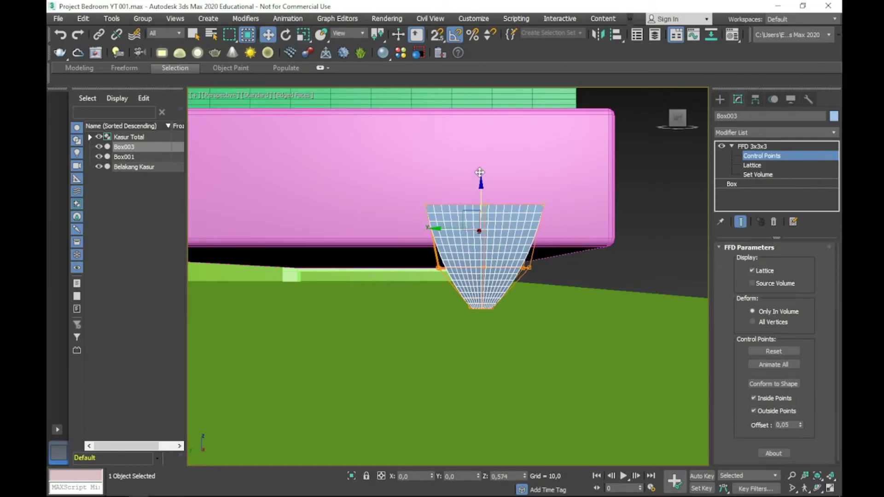
click(752, 146)
- Move the tapered leg along Y and X under the corner of the pink bed base
alt+middle_drag(548, 203, 554, 267)
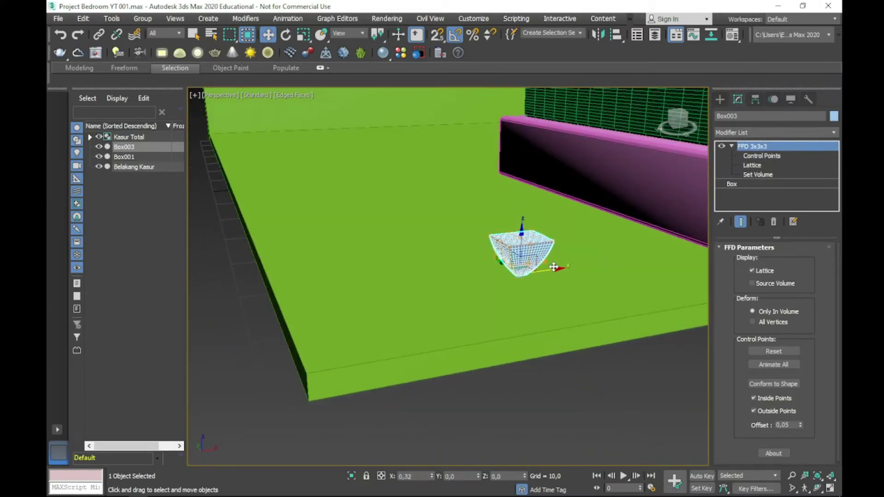
mouse_move(553, 267)
alt+middle_down()
mouse_move(522, 194)
mouse_move(604, 220)
alt+middle_up()
key(r)
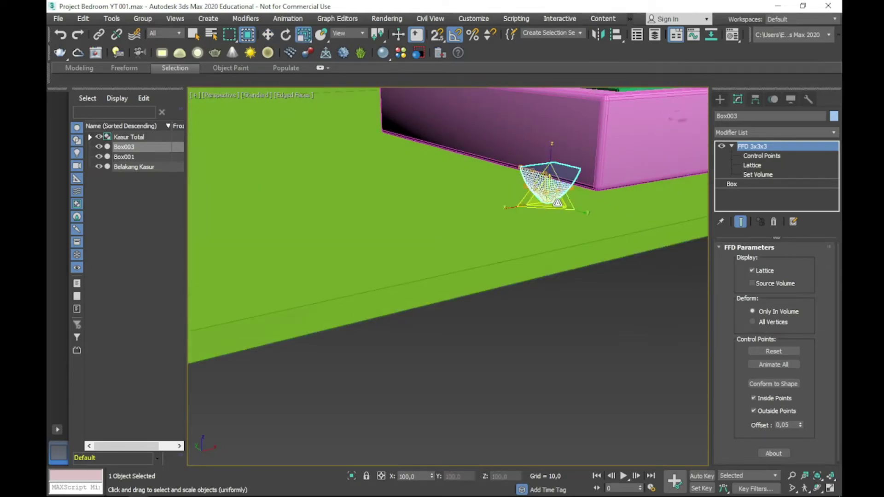
key(w)
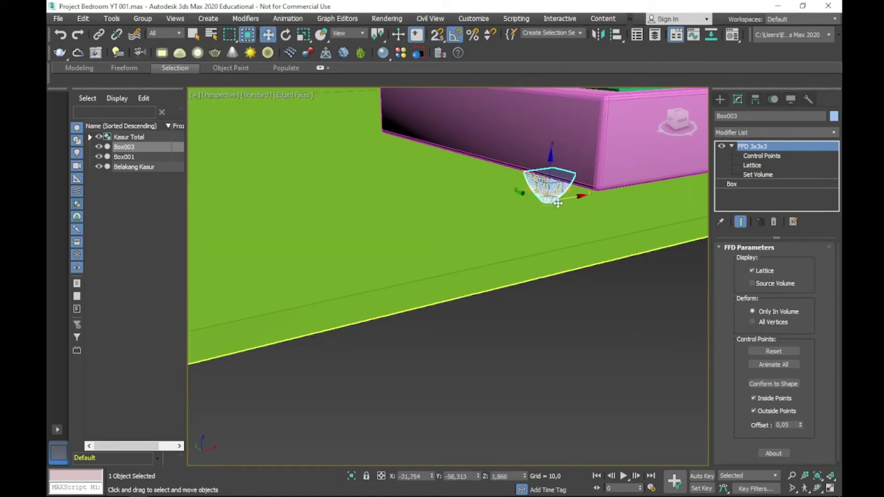
drag(529, 201, 564, 208)
mouse_move(565, 208)
alt+middle_down()
mouse_move(626, 232)
mouse_move(592, 304)
alt+middle_up()
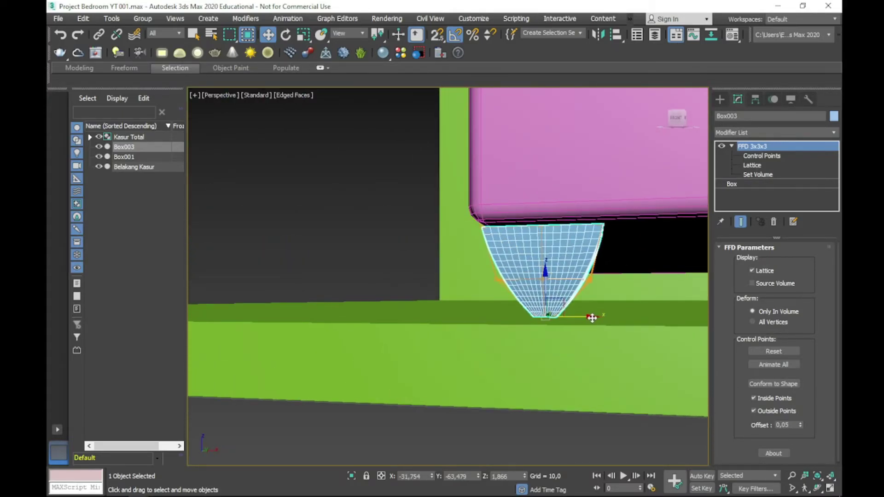
drag(592, 316, 610, 320)
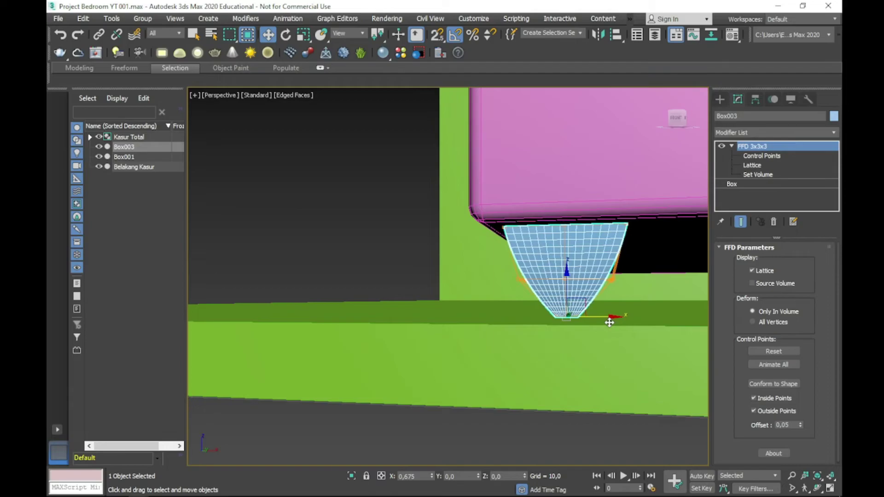
scroll(568, 229, up, 2)
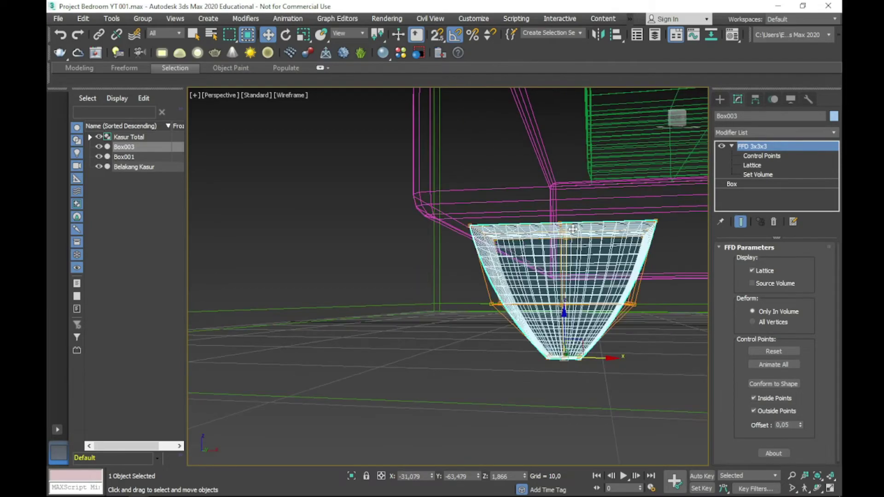
scroll(569, 229, up, 3)
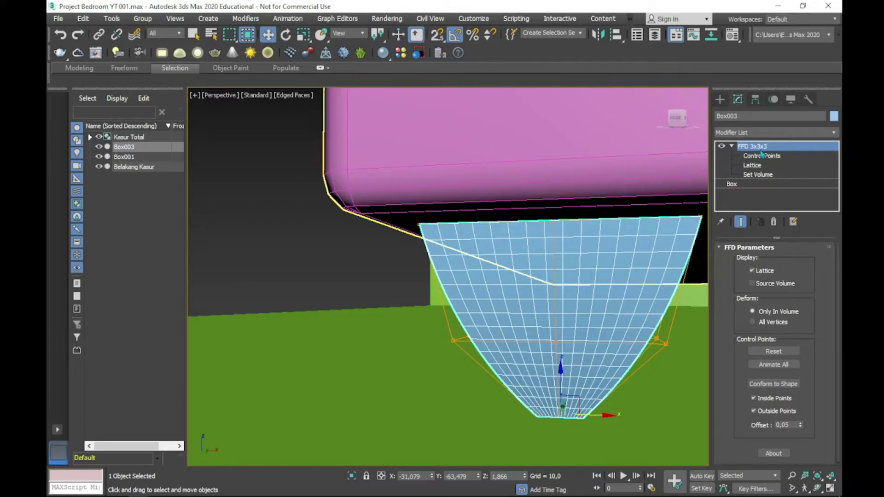
- Collapse the leg's FFD modifier stack into an Editable Mesh
right_click(762, 153)
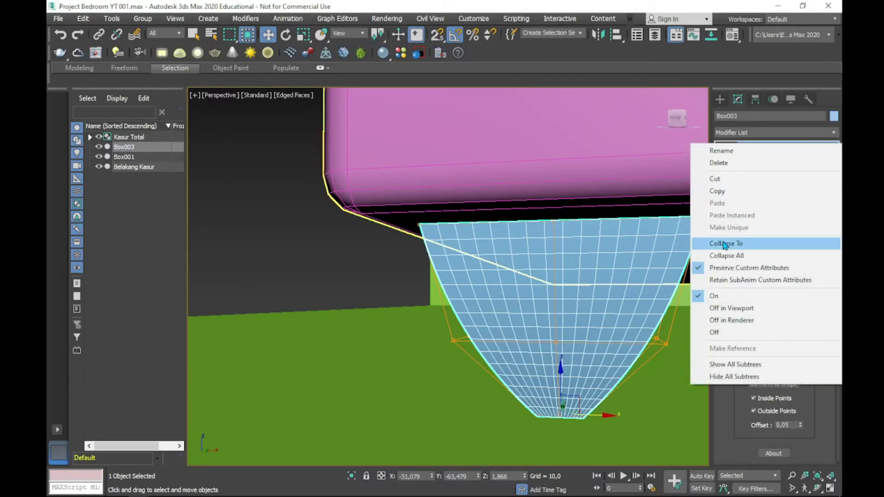
click(724, 244)
click(506, 297)
- Clone the leg to the bed's other end as Box004 and convert it to Editable Poly
scroll(614, 331, down, 3)
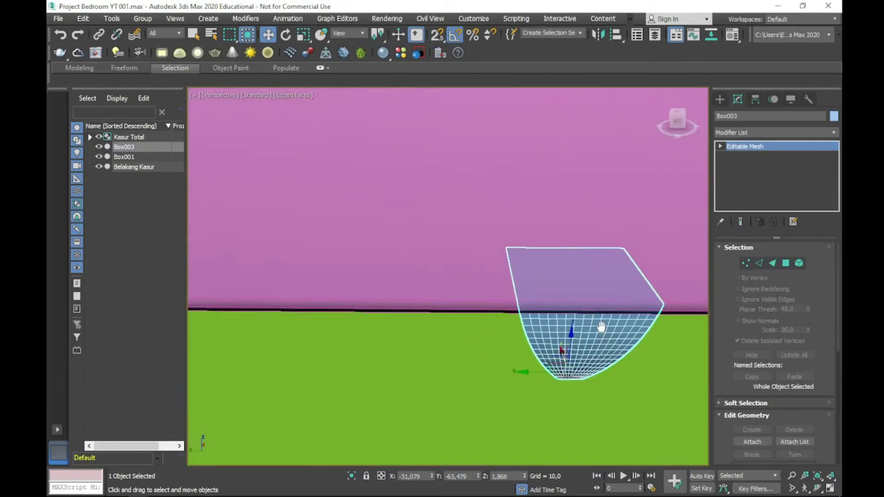
scroll(602, 326, down, 4)
scroll(599, 221, down, 3)
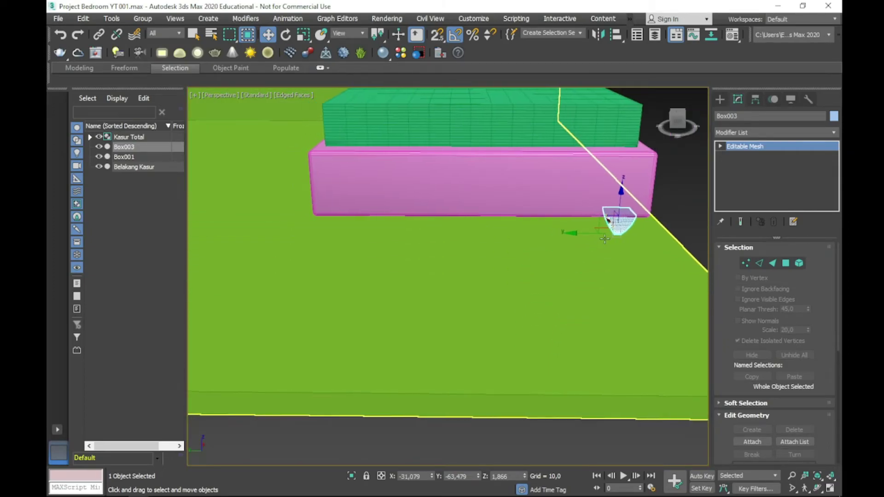
drag(586, 230, 345, 231)
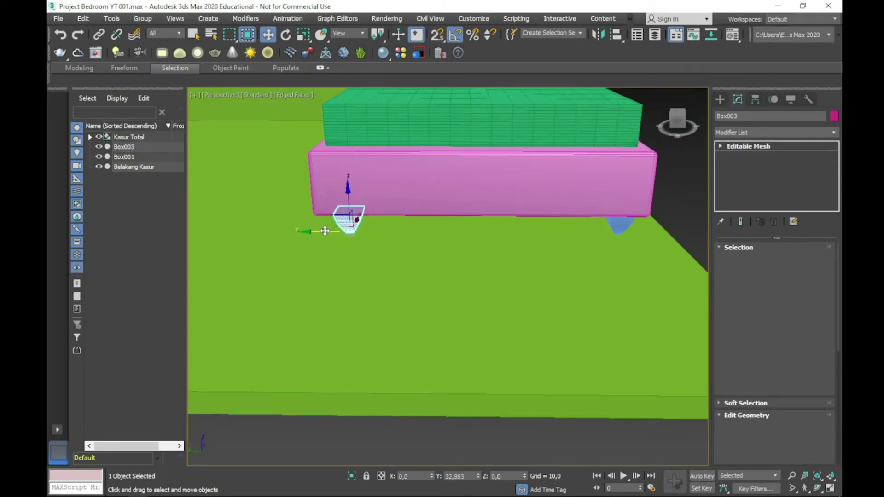
click(447, 300)
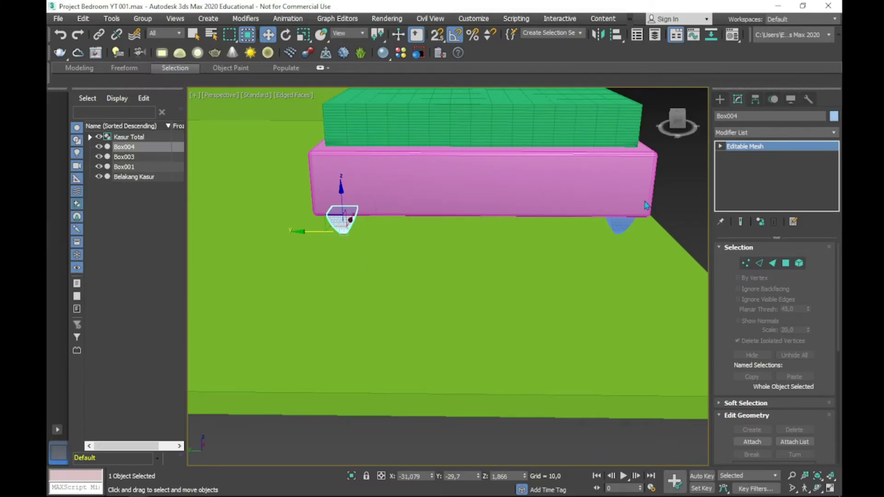
right_click(749, 156)
click(760, 221)
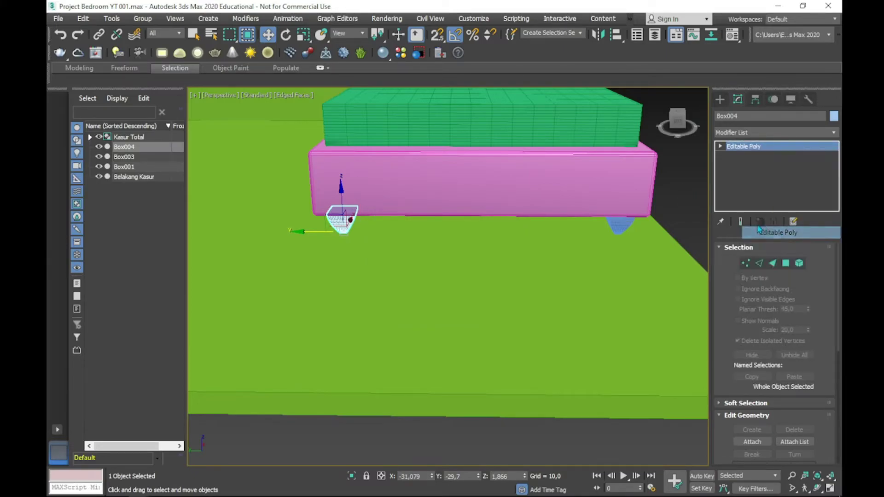
- Select both legs, nudge them slightly into place under the bed, then deselect
click(637, 206)
scroll(636, 206, down, 3)
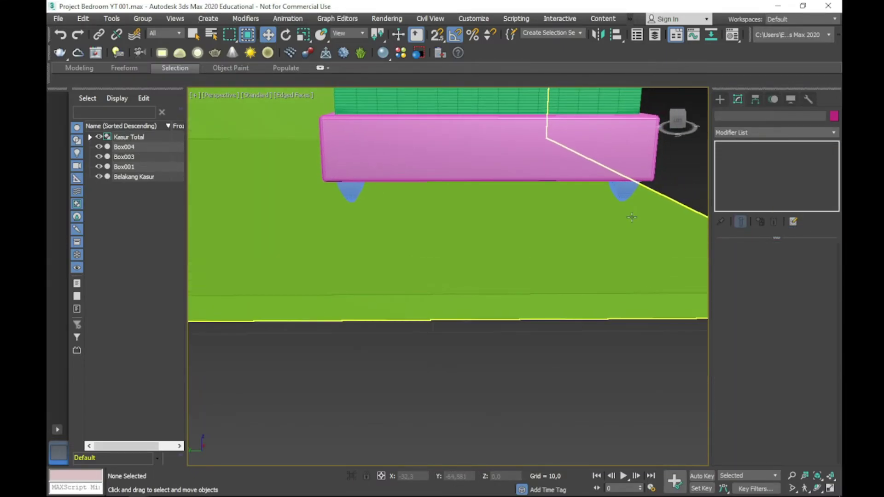
middle_drag(677, 118, 606, 313)
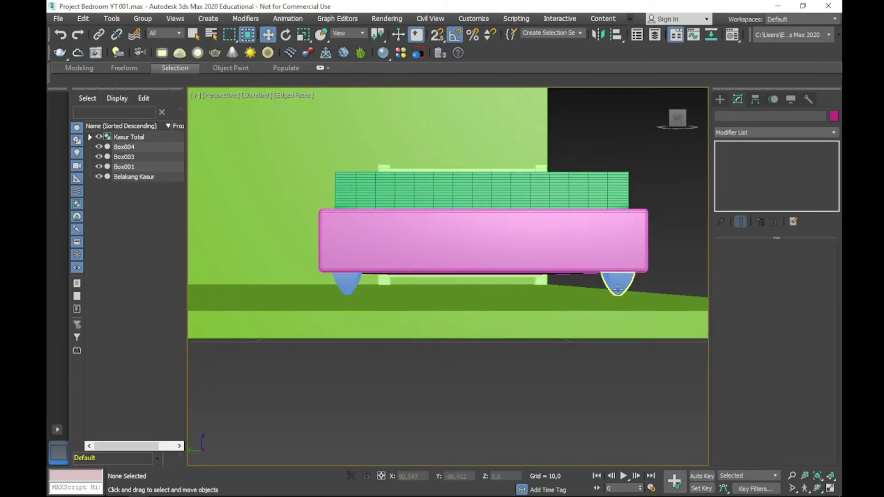
click(618, 289)
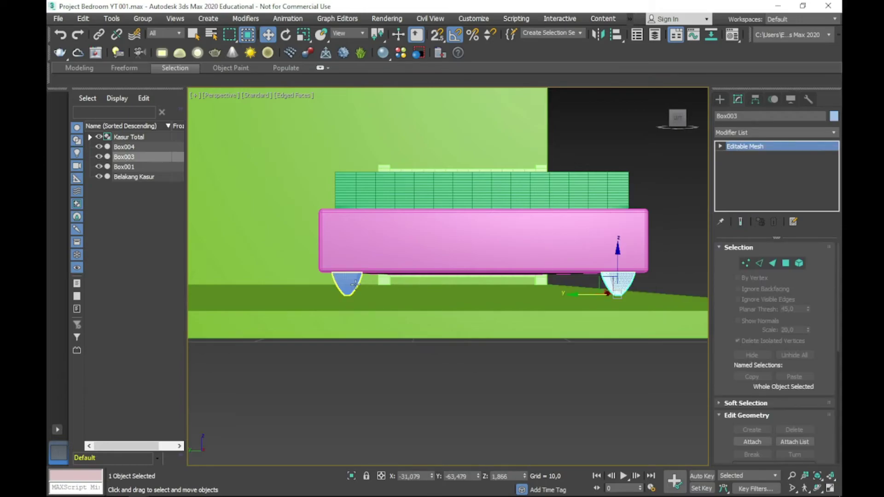
ctrl+click(350, 283)
drag(463, 289, 459, 286)
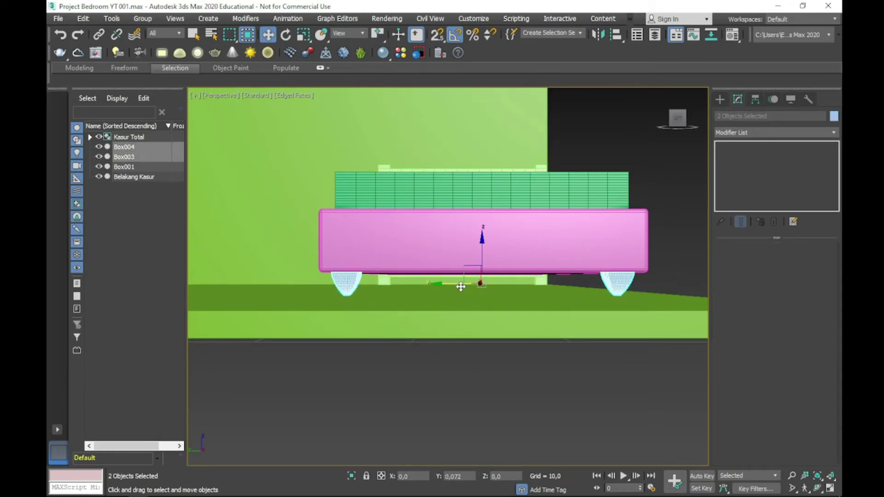
click(667, 234)
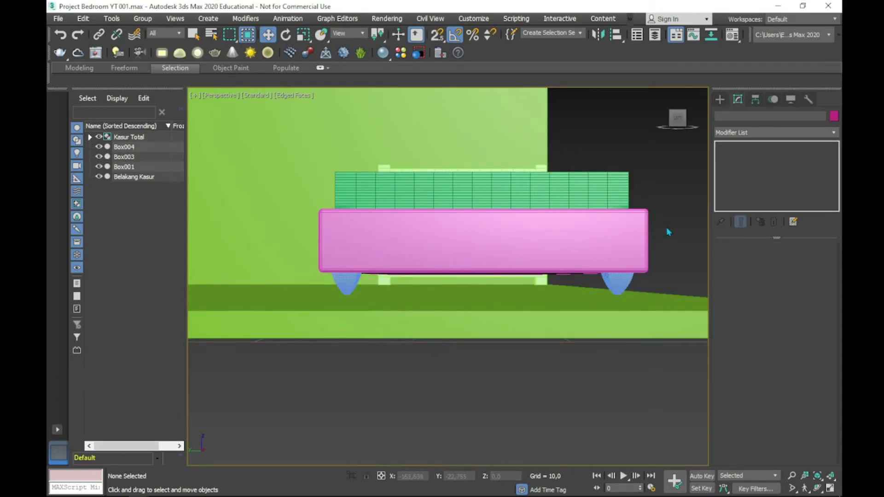
mouse_move(670, 223)
alt+middle_down()
mouse_move(482, 232)
mouse_move(475, 217)
mouse_move(497, 213)
mouse_move(450, 237)
mouse_move(494, 247)
alt+middle_up()
- Check the reference photo, then select the bed's selimut blanket and zoom to its corner
scroll(518, 233, up, 5)
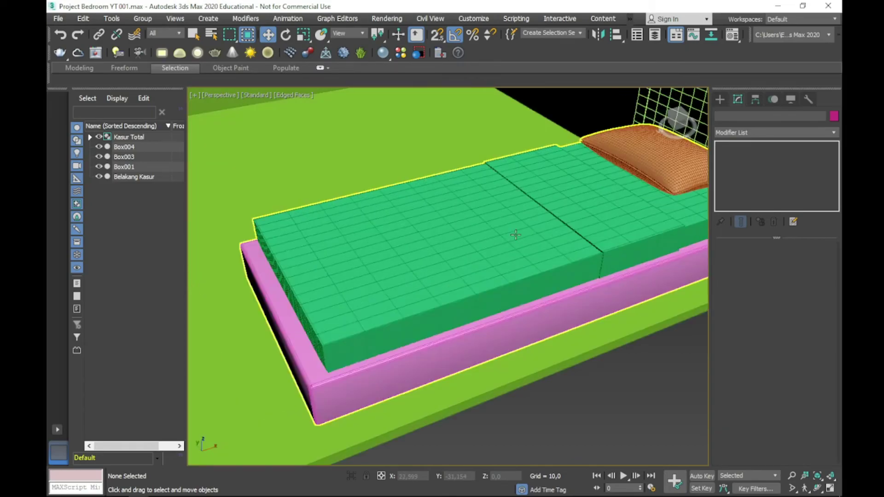
key(alt+Tab)
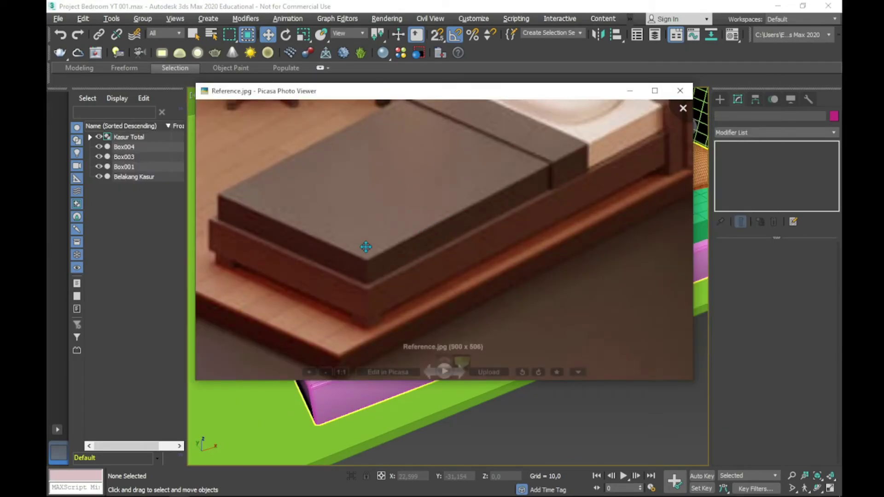
key(alt+Tab)
click(367, 288)
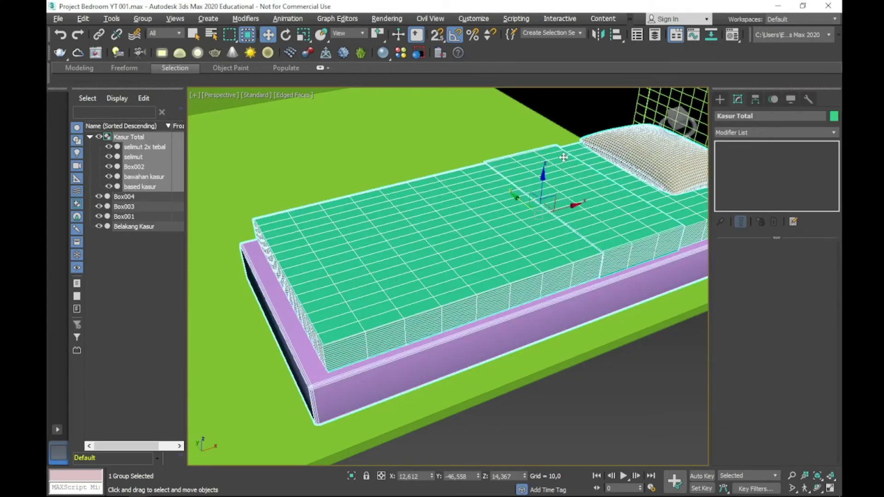
scroll(285, 227, up, 3)
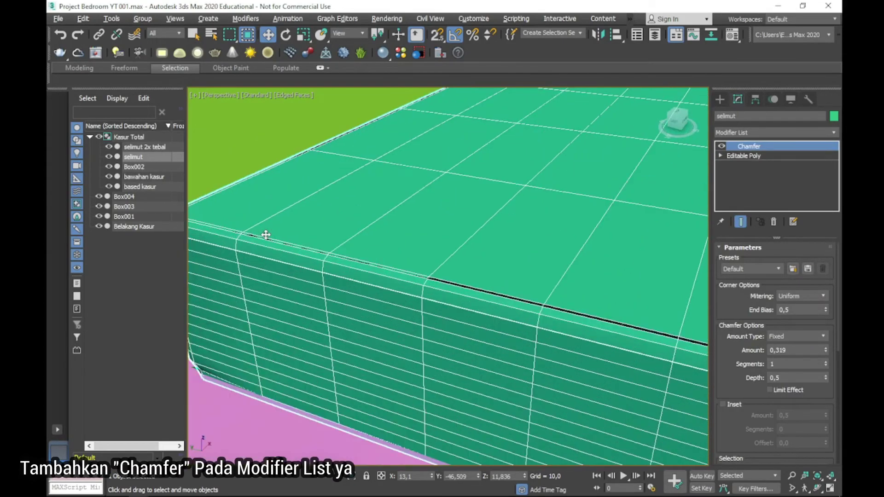
scroll(313, 233, up, 2)
middle_drag(342, 241, 458, 245)
scroll(458, 245, up, 1)
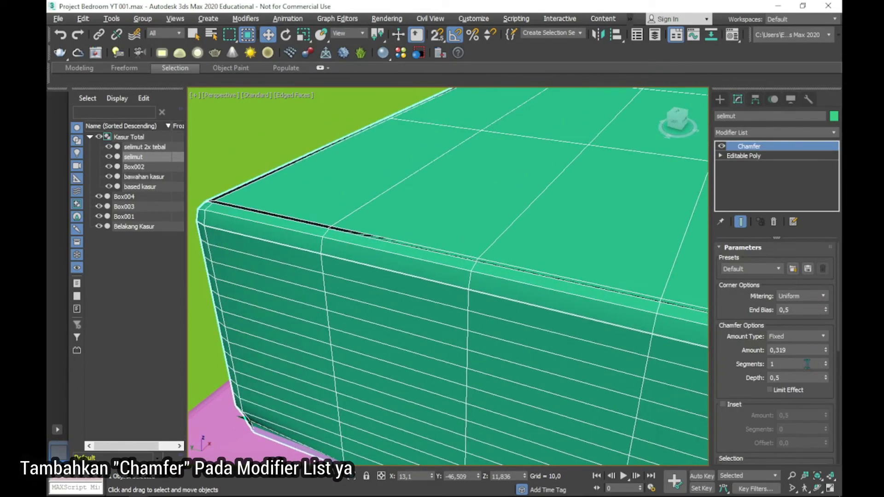
- Give the blanket's Chamfer 5 segments and amount 0.149, then collapse it to Editable Poly
text(5)
key(Return)
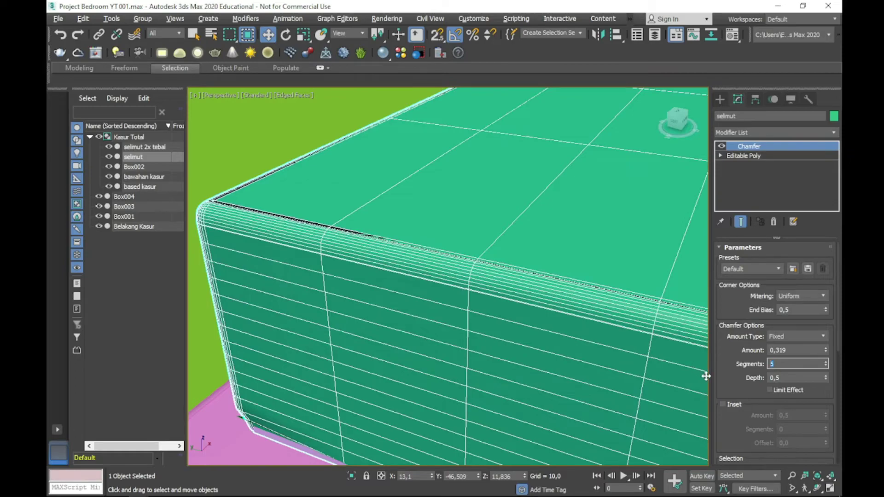
drag(825, 352, 827, 357)
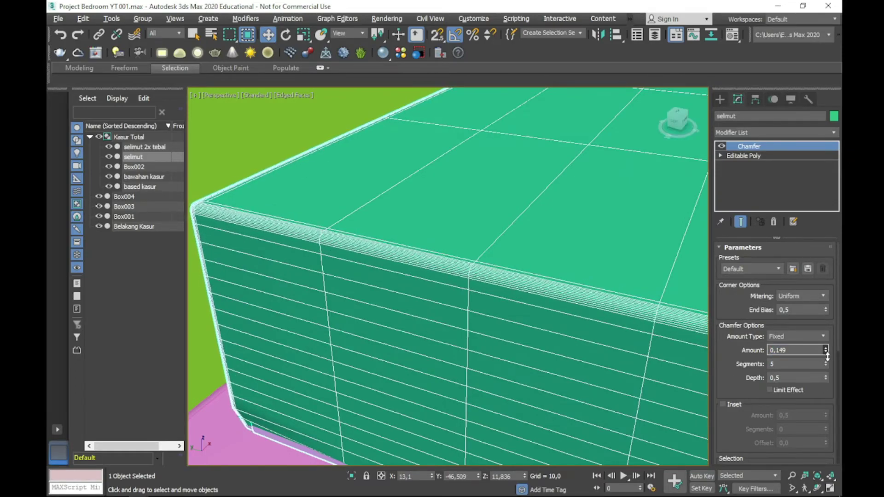
right_click(762, 147)
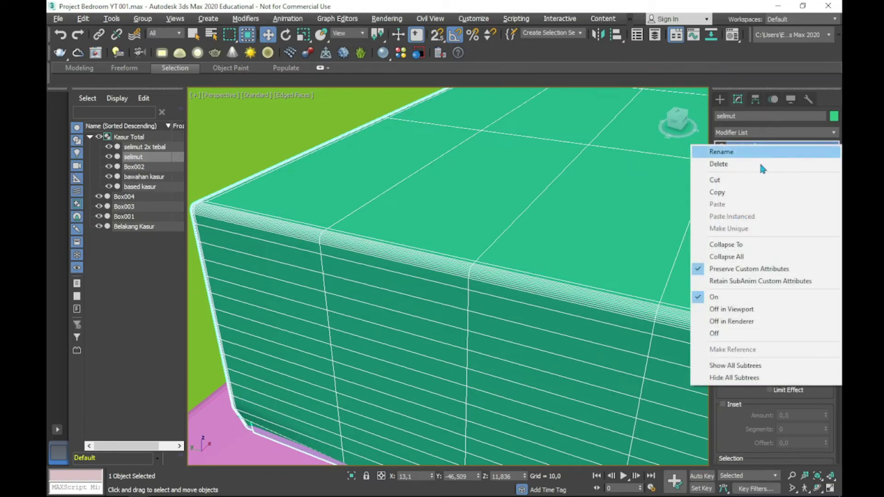
click(751, 247)
click(496, 297)
scroll(592, 225, down, 5)
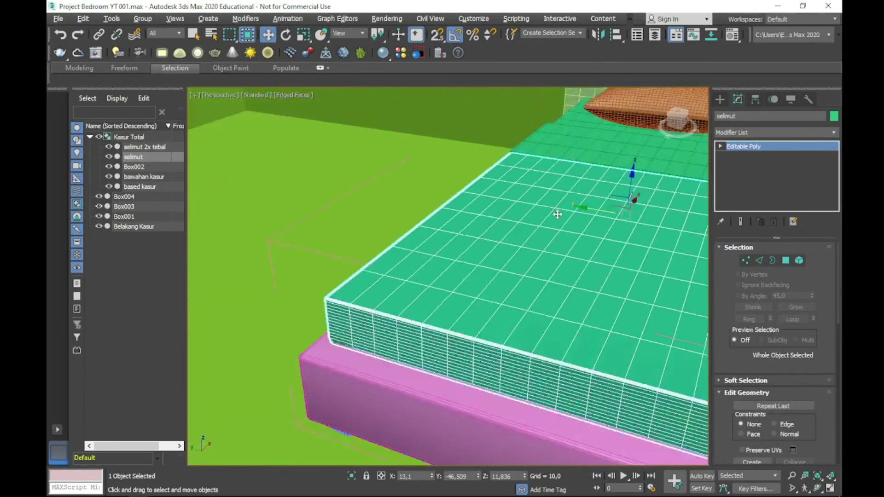
alt+middle_drag(593, 224, 511, 237)
- Add a Chamfer modifier to selmut 2x tebal with 5 segments and a narrow amount
click(511, 237)
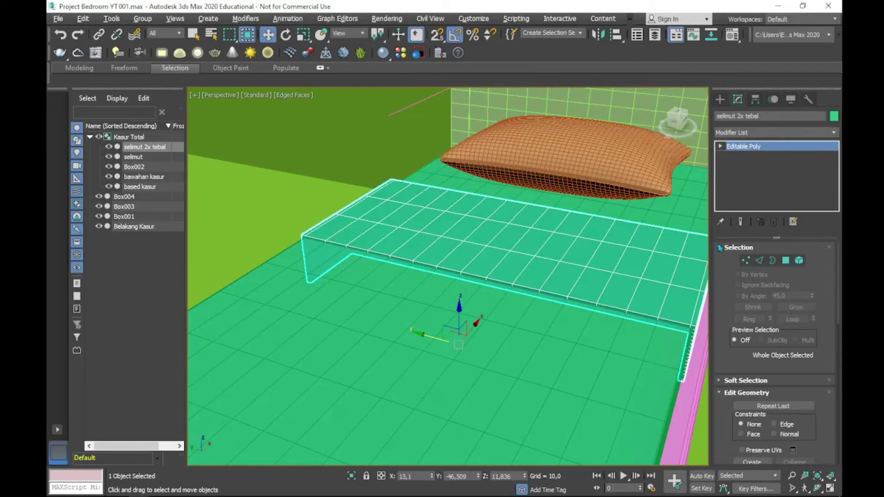
click(746, 133)
text(ch)
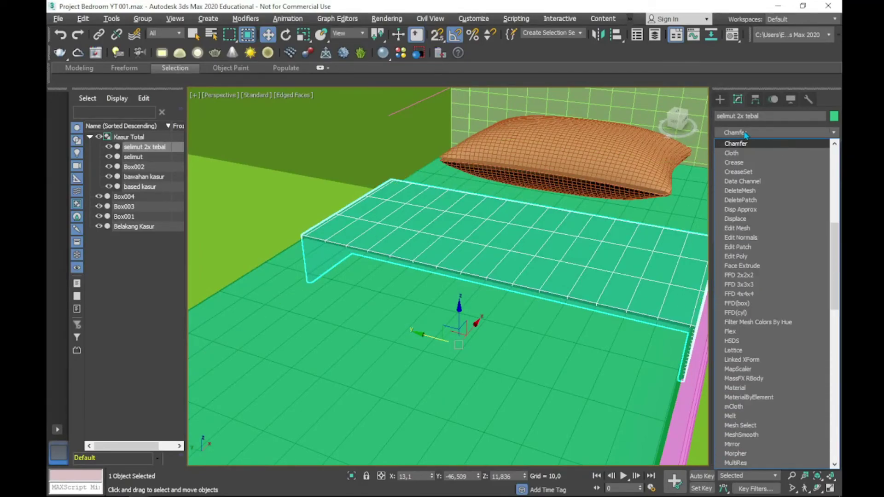
key(Return)
scroll(612, 271, up, 3)
scroll(572, 253, up, 1)
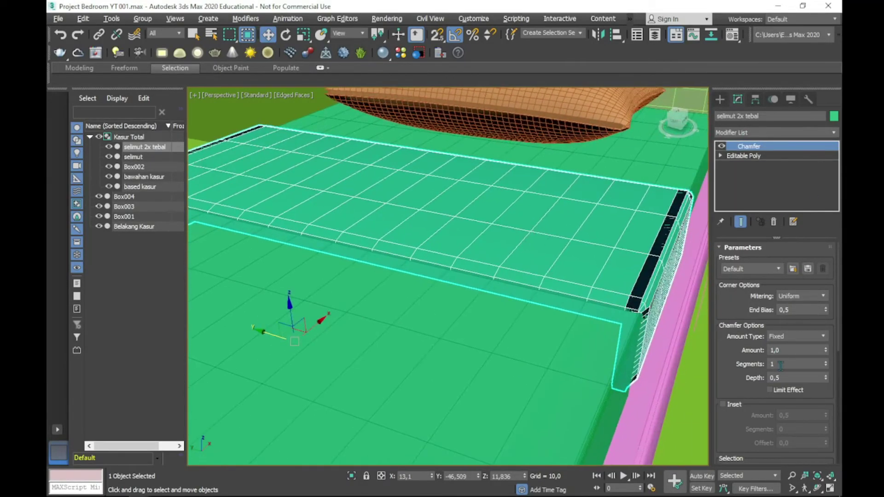
text(5)
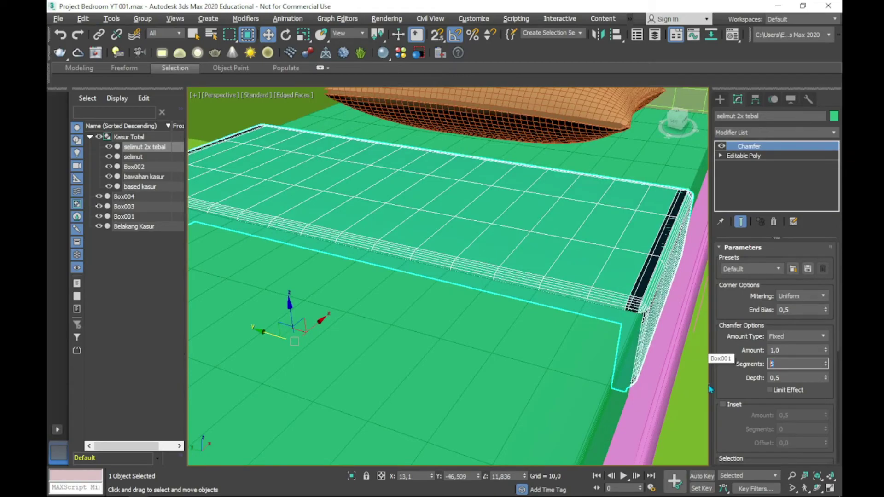
drag(826, 352, 833, 383)
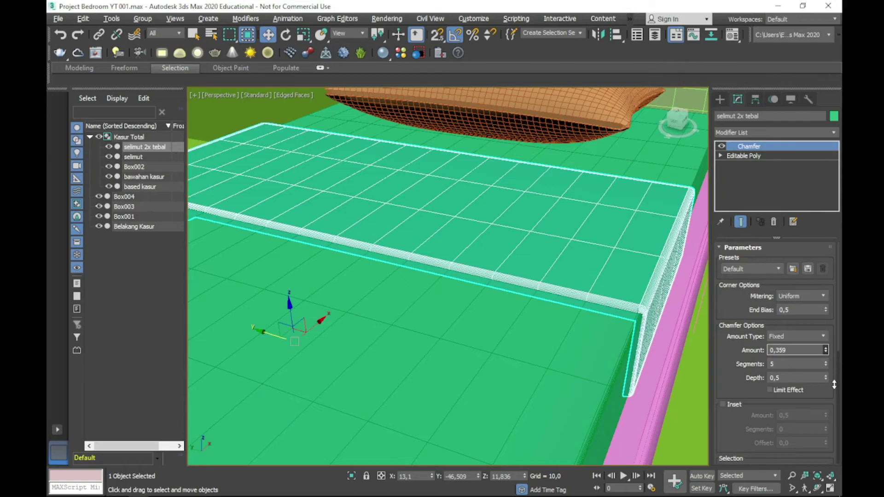
- Inspect the slab's edge up close and fine-tune the chamfer amount and segments
key(F4)
scroll(557, 302, up, 2)
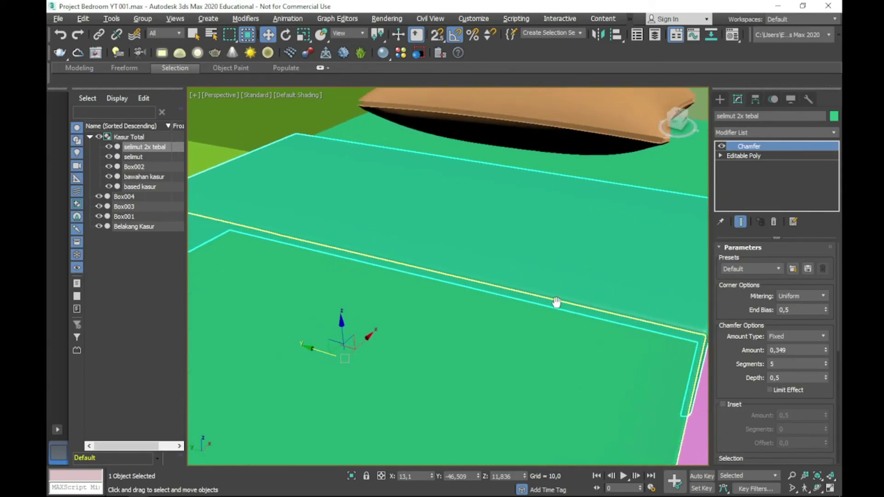
mouse_move(631, 316)
middle_down()
mouse_move(438, 296)
mouse_move(421, 283)
middle_up()
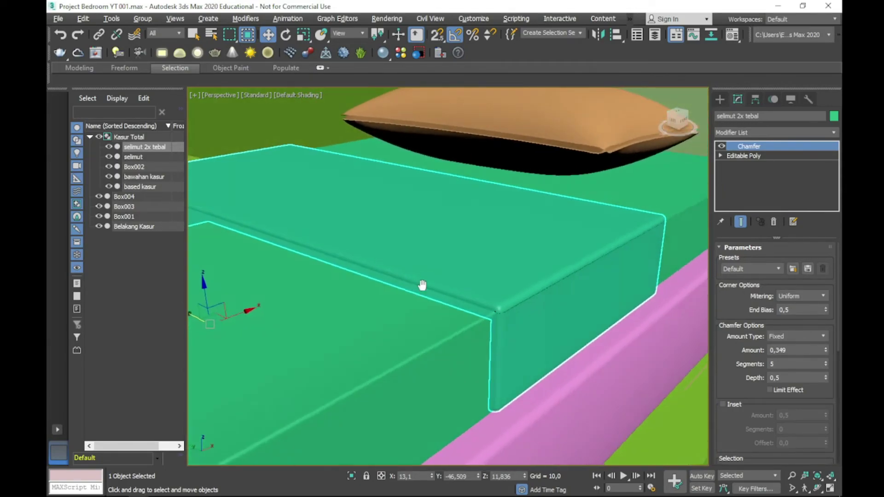
scroll(438, 302, up, 2)
scroll(451, 318, up, 3)
key(F4)
scroll(449, 315, up, 1)
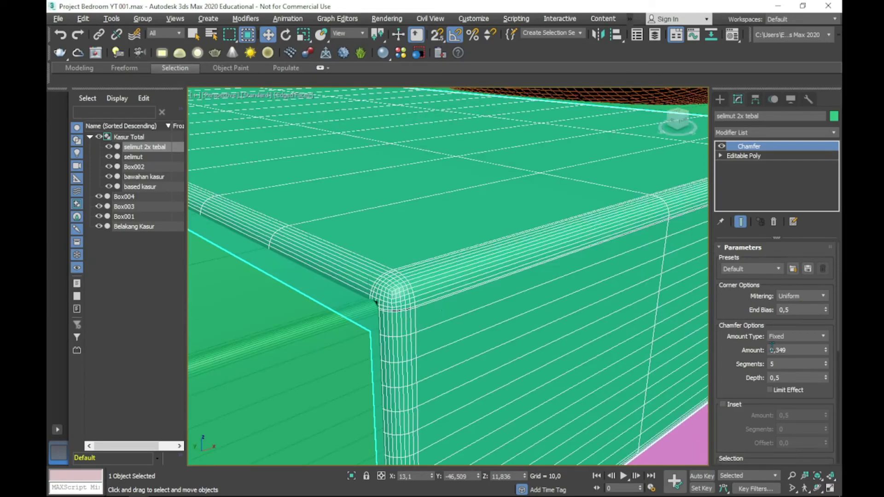
drag(826, 350, 825, 354)
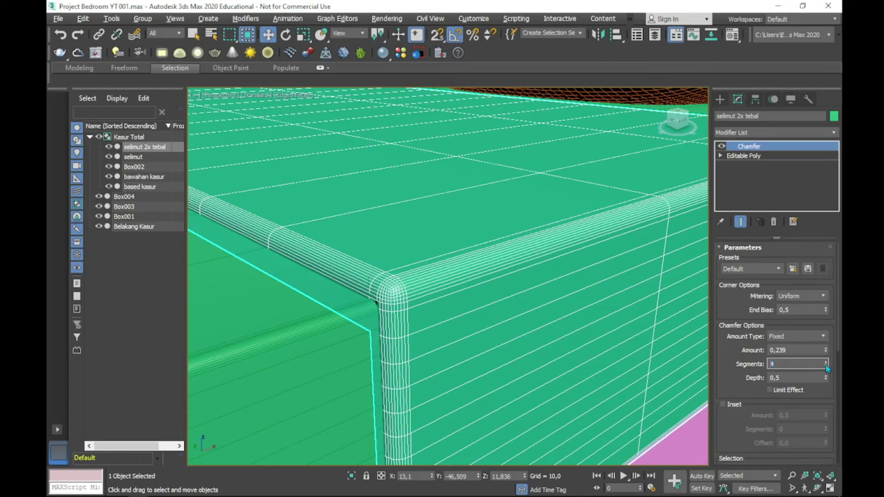
drag(827, 367, 822, 333)
- Collapse the slab's Chamfer modifier into Editable Poly and deselect everything
right_click(774, 151)
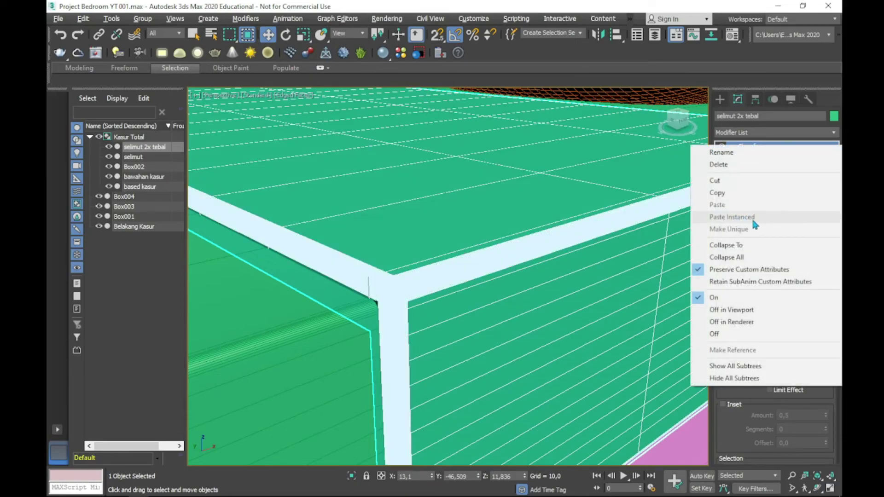
click(754, 248)
click(495, 299)
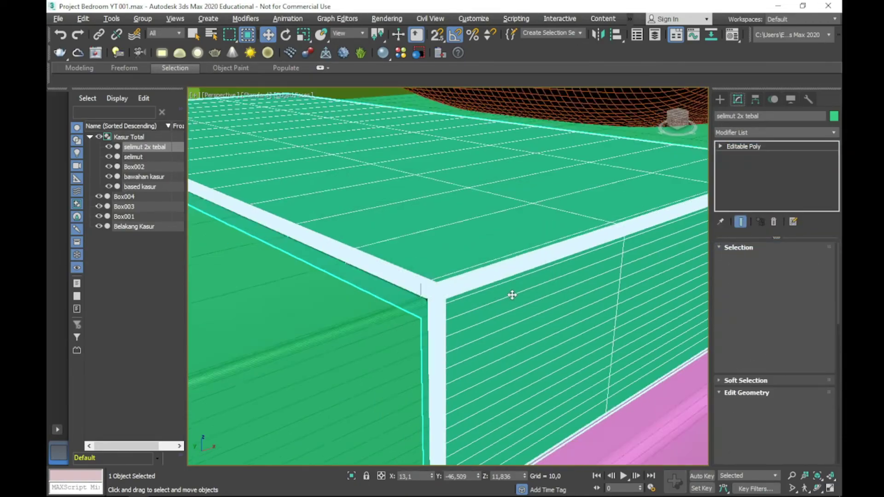
scroll(511, 294, down, 5)
click(606, 386)
- Orbit and zoom around the bed in the room, then bring up Reference.jpg
mouse_move(606, 386)
alt+middle_down()
mouse_move(575, 307)
mouse_move(646, 273)
mouse_move(640, 230)
mouse_move(631, 291)
mouse_move(536, 263)
mouse_move(556, 352)
mouse_move(622, 400)
mouse_move(513, 285)
alt+middle_up()
key(F4)
key(F4)
scroll(498, 248, down, 5)
mouse_move(498, 249)
alt+middle_down()
mouse_move(403, 231)
mouse_move(438, 286)
alt+middle_up()
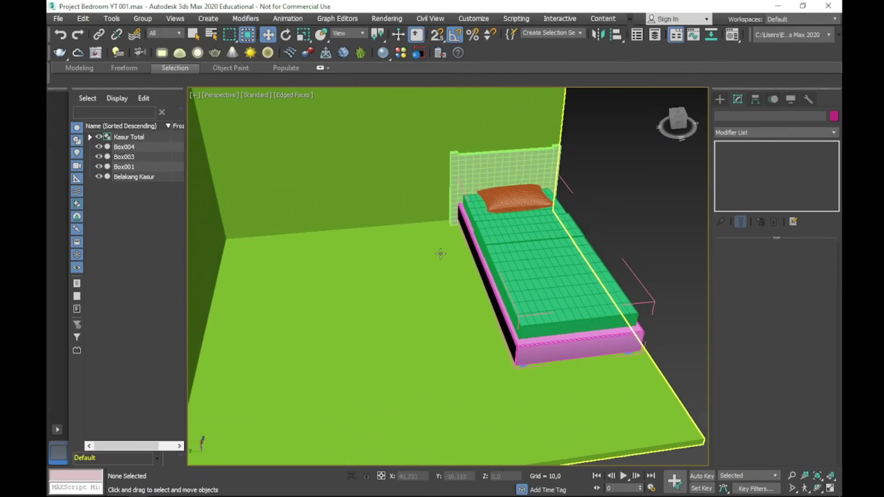
mouse_move(440, 254)
alt+middle_down()
mouse_move(371, 228)
mouse_move(353, 230)
mouse_move(364, 230)
alt+middle_up()
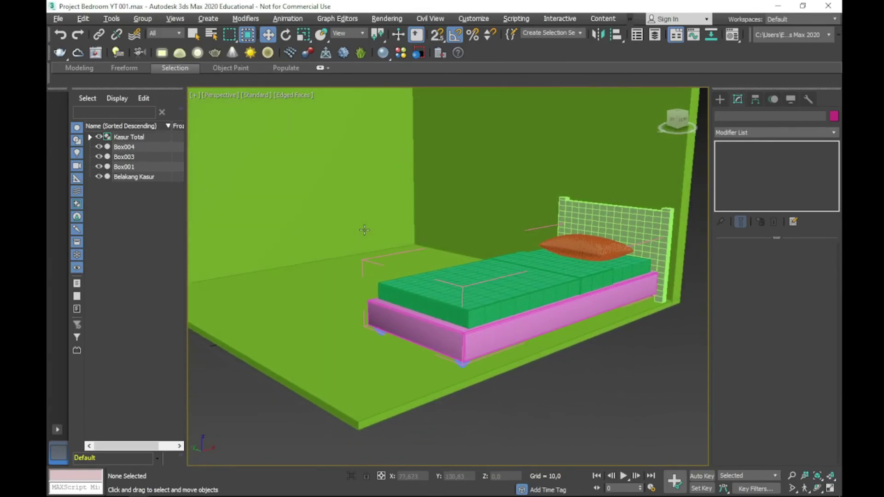
scroll(373, 210, up, 5)
scroll(416, 286, up, 1)
scroll(461, 295, down, 10)
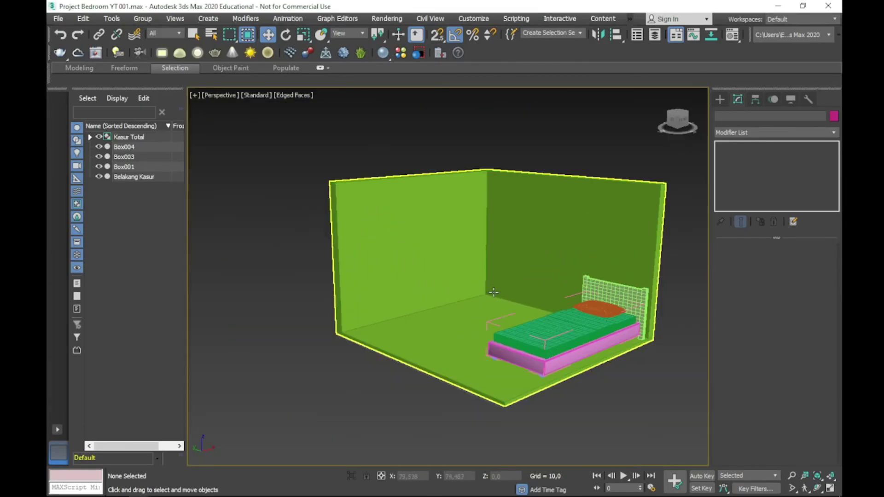
scroll(511, 300, up, 5)
mouse_move(511, 300)
alt+middle_down()
mouse_move(507, 278)
mouse_move(467, 259)
mouse_move(545, 262)
alt+middle_up()
key(alt+Tab)
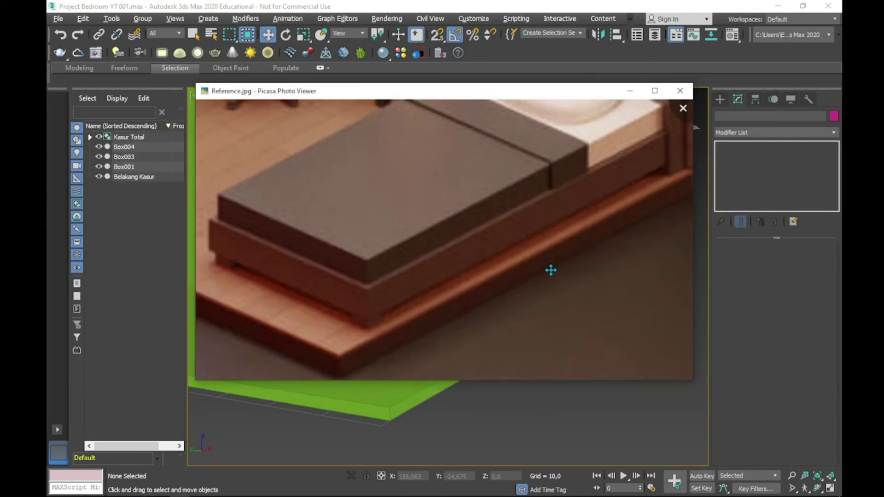
- Zoom and pan Reference.jpg to study the dartboard, window, desk and bed
scroll(544, 178, up, 3)
scroll(546, 173, down, 2)
scroll(543, 171, down, 1)
scroll(516, 180, down, 2)
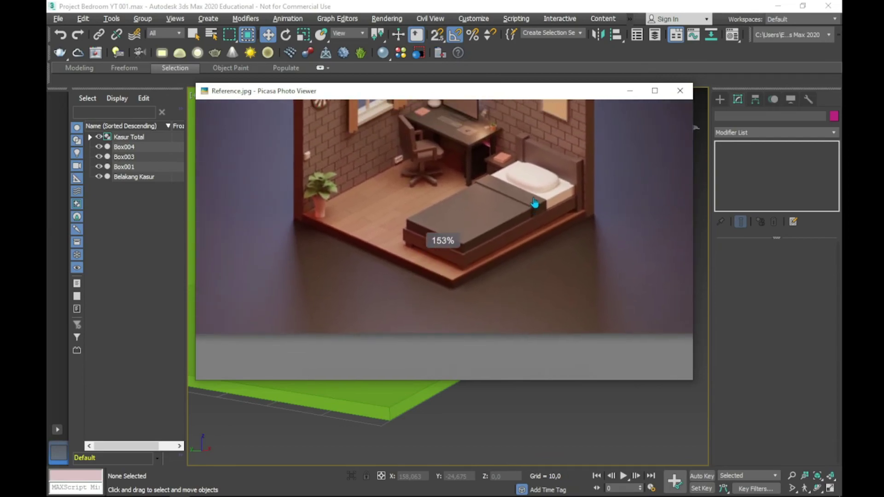
scroll(493, 182, up, 2)
scroll(488, 203, up, 3)
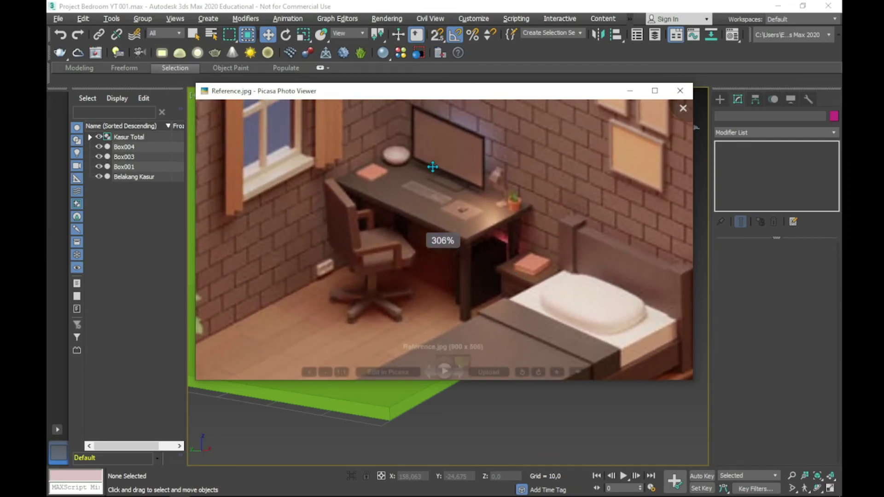
drag(357, 176, 503, 187)
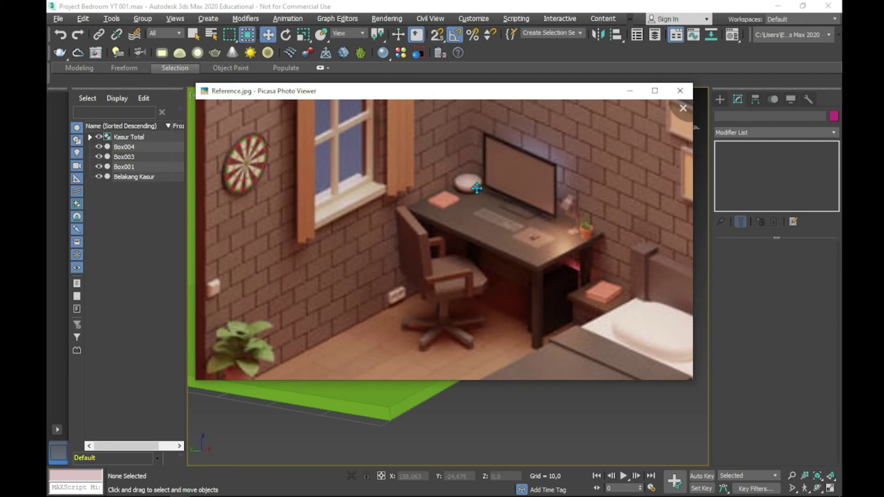
drag(599, 287, 499, 246)
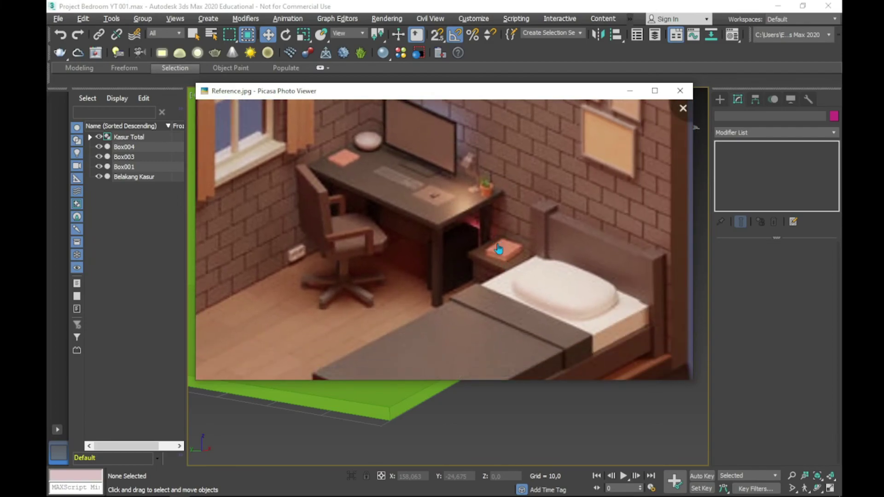
scroll(498, 248, down, 7)
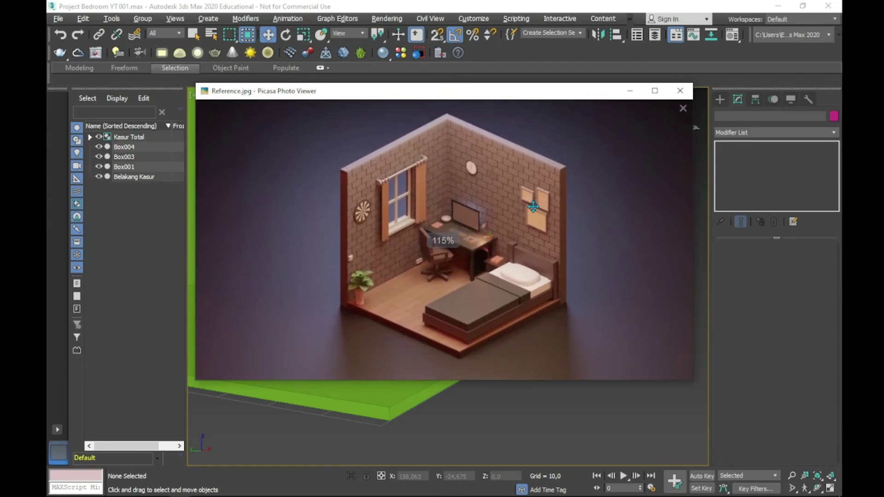
- Close Picasa Photo Viewer and stop the OBS screen recording
click(683, 89)
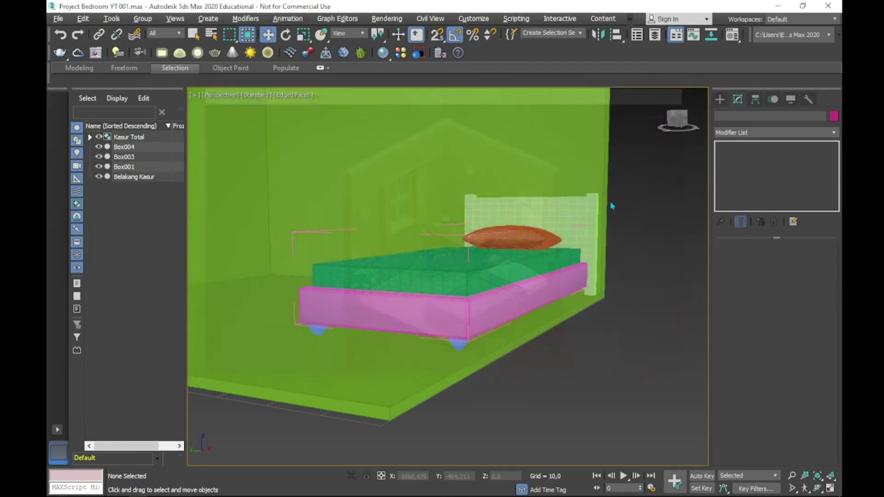
scroll(501, 310, up, 3)
scroll(492, 317, up, 1)
scroll(492, 317, down, 3)
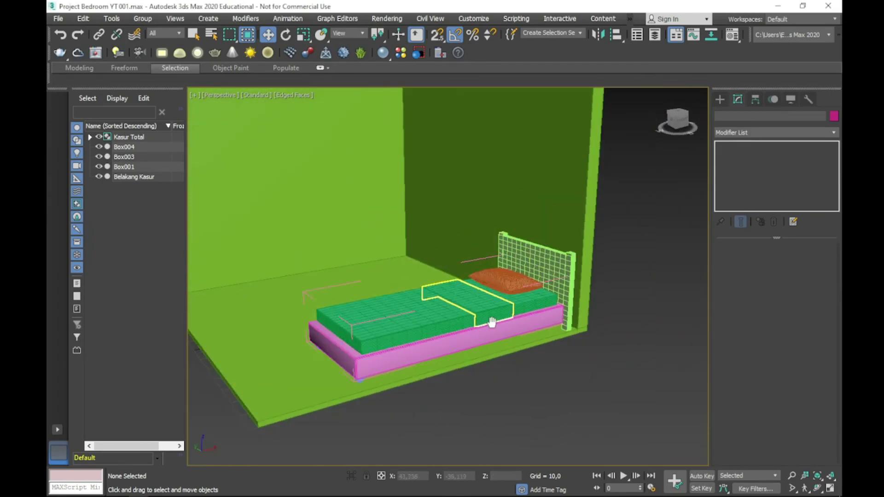
scroll(492, 317, down, 2)
key(alt+Tab)
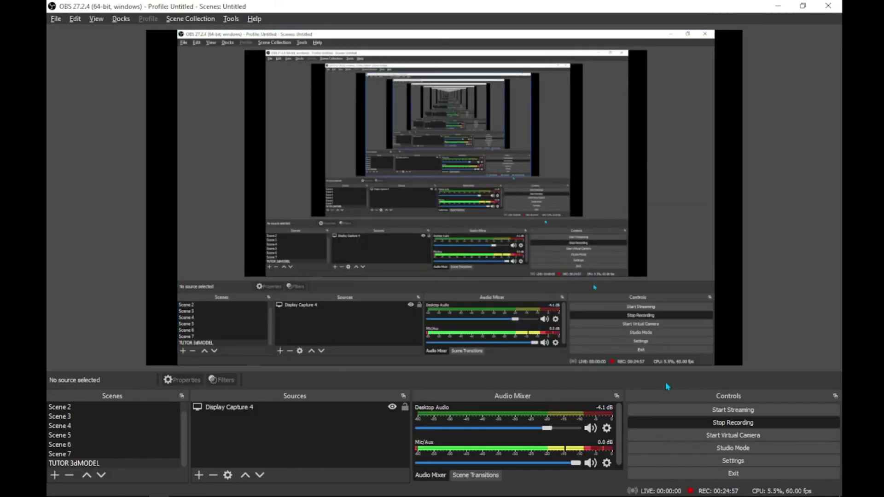
click(668, 367)
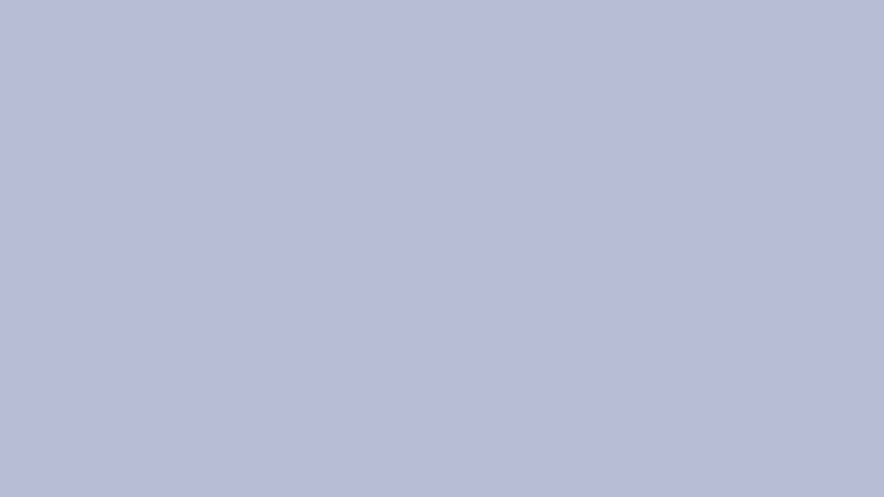